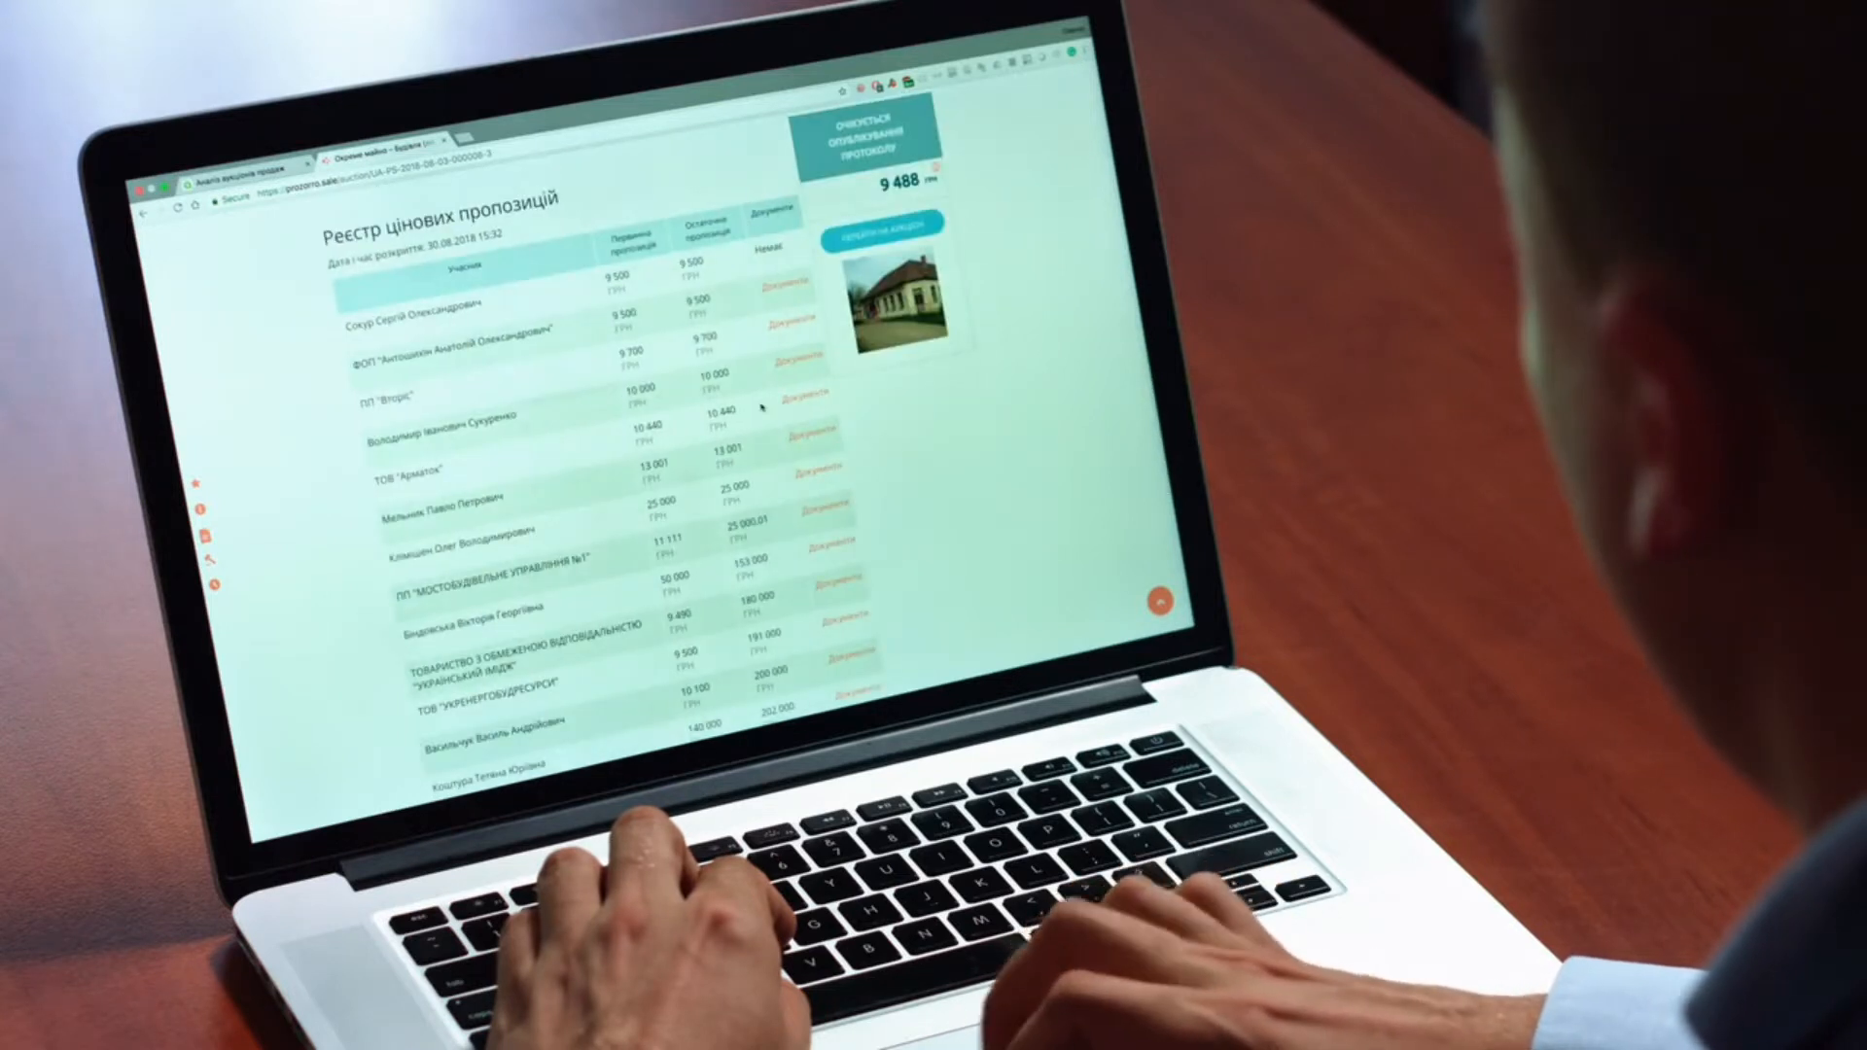
scroll(583, 486, down, 10)
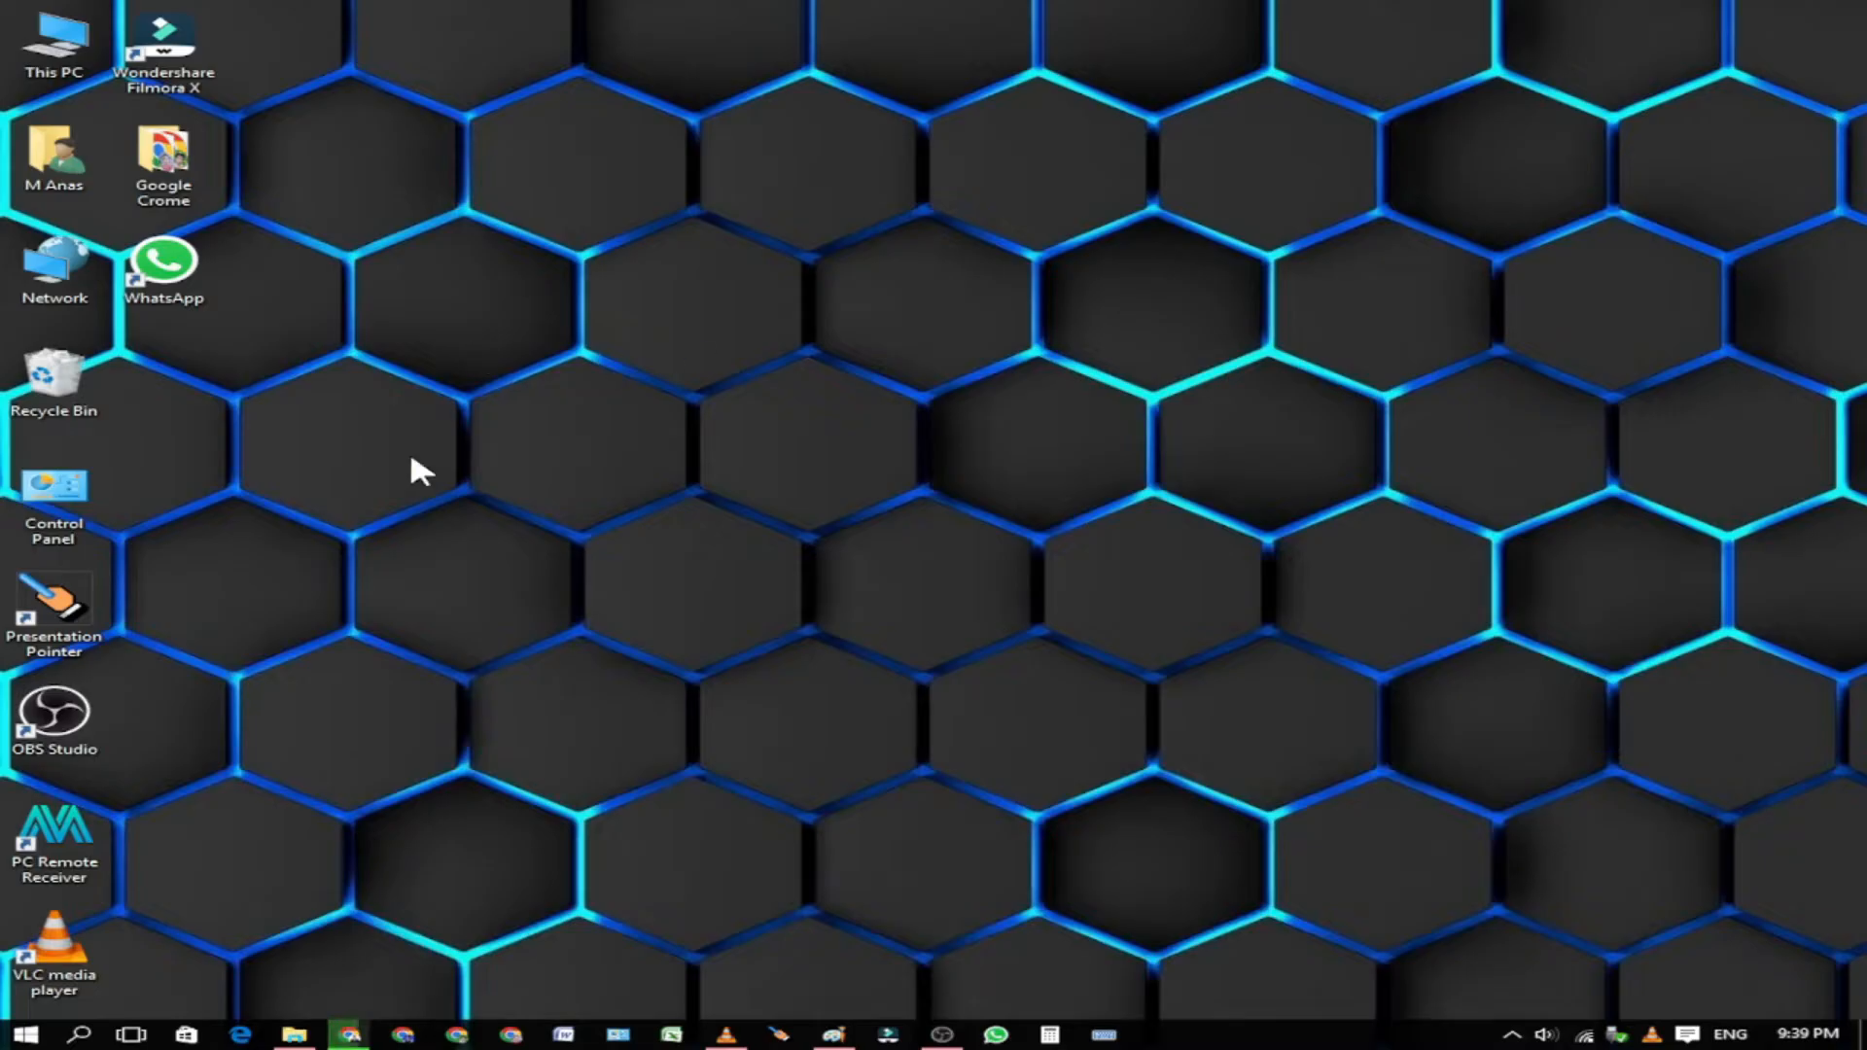
Step: Open the soft ware folder on Tech Solution (G:) in a maximized This PC window
double_click(55, 58)
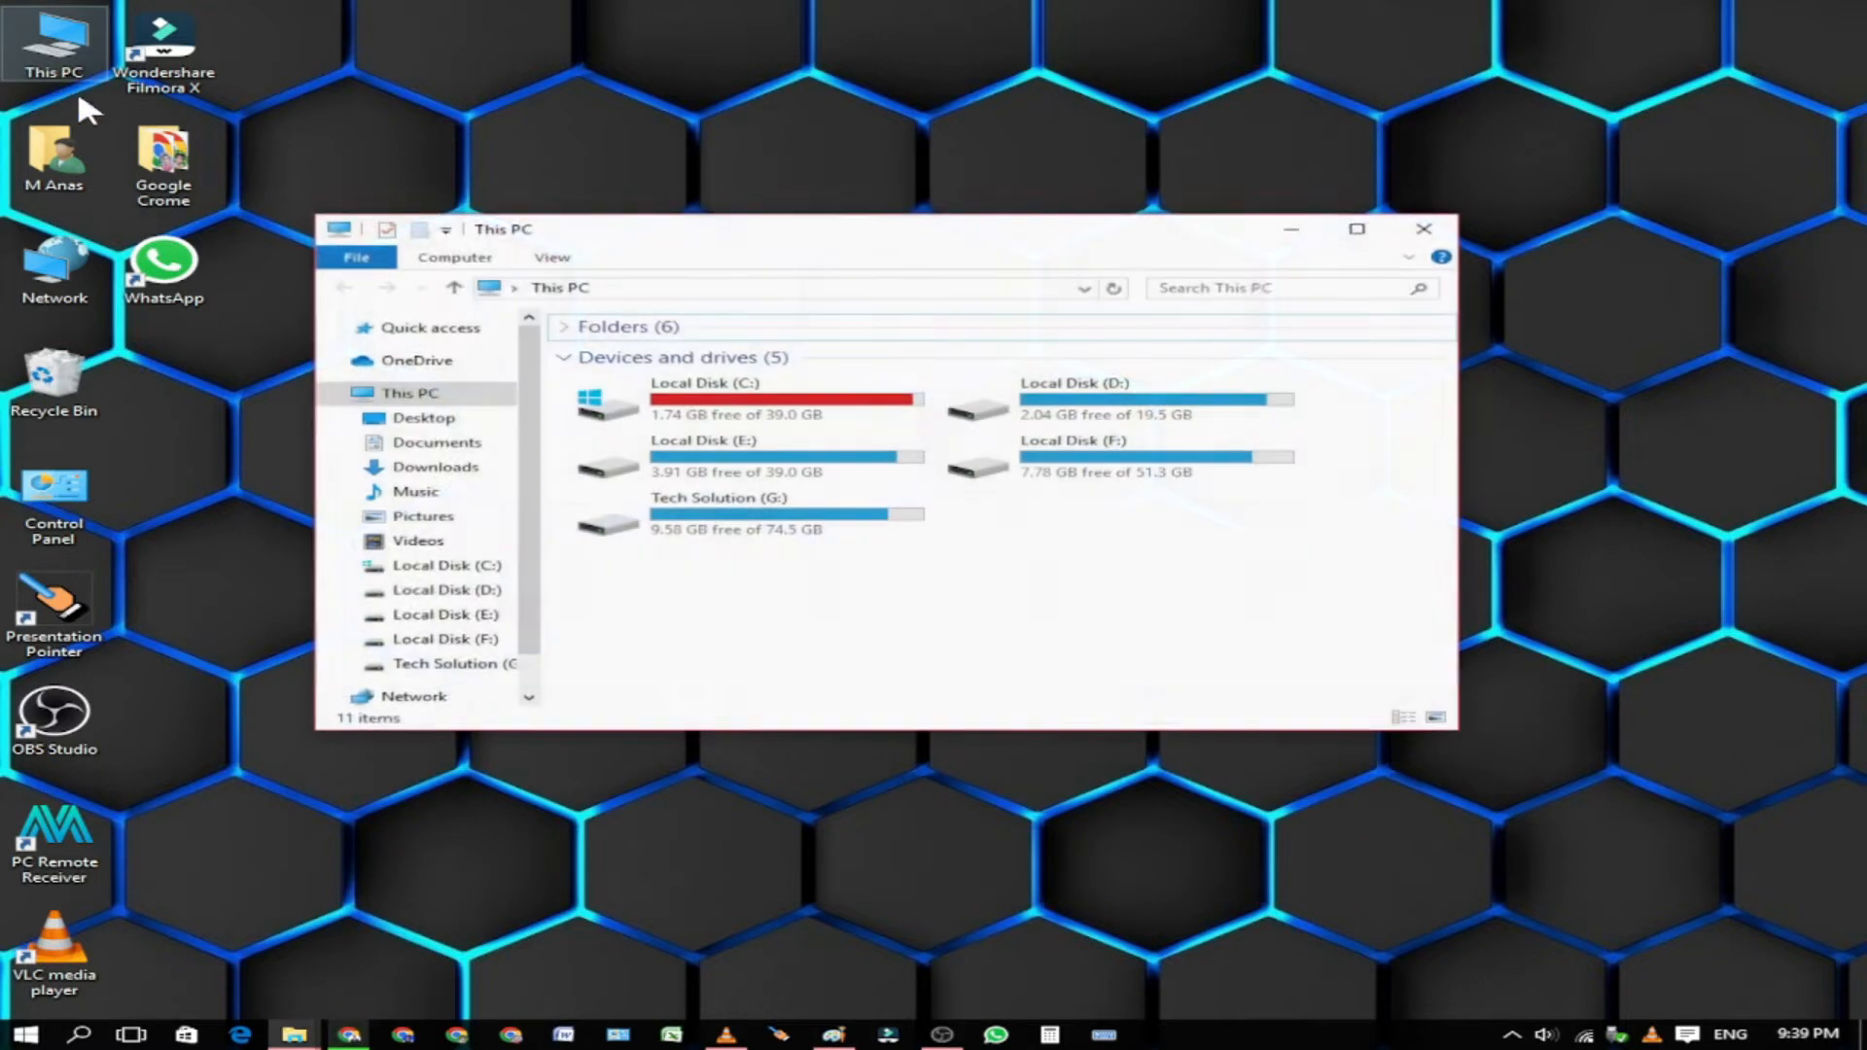
double_click(863, 224)
click(455, 251)
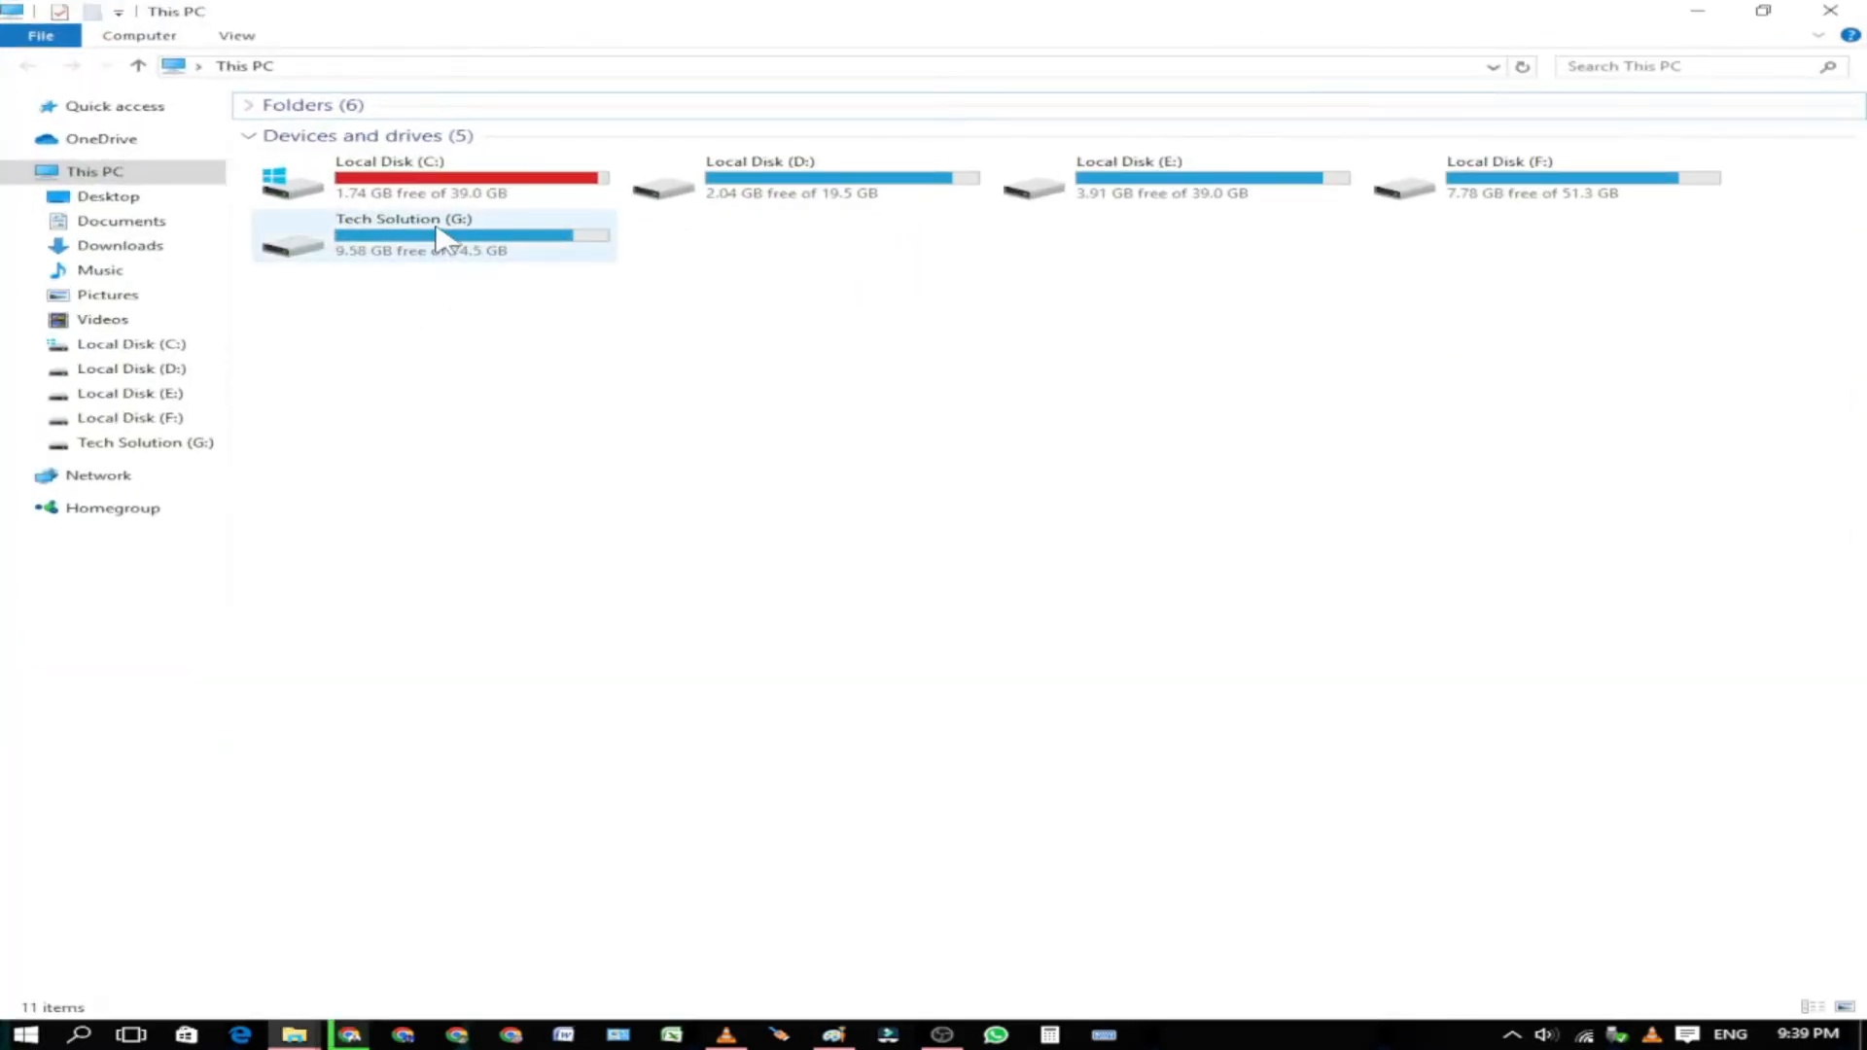
double_click(457, 253)
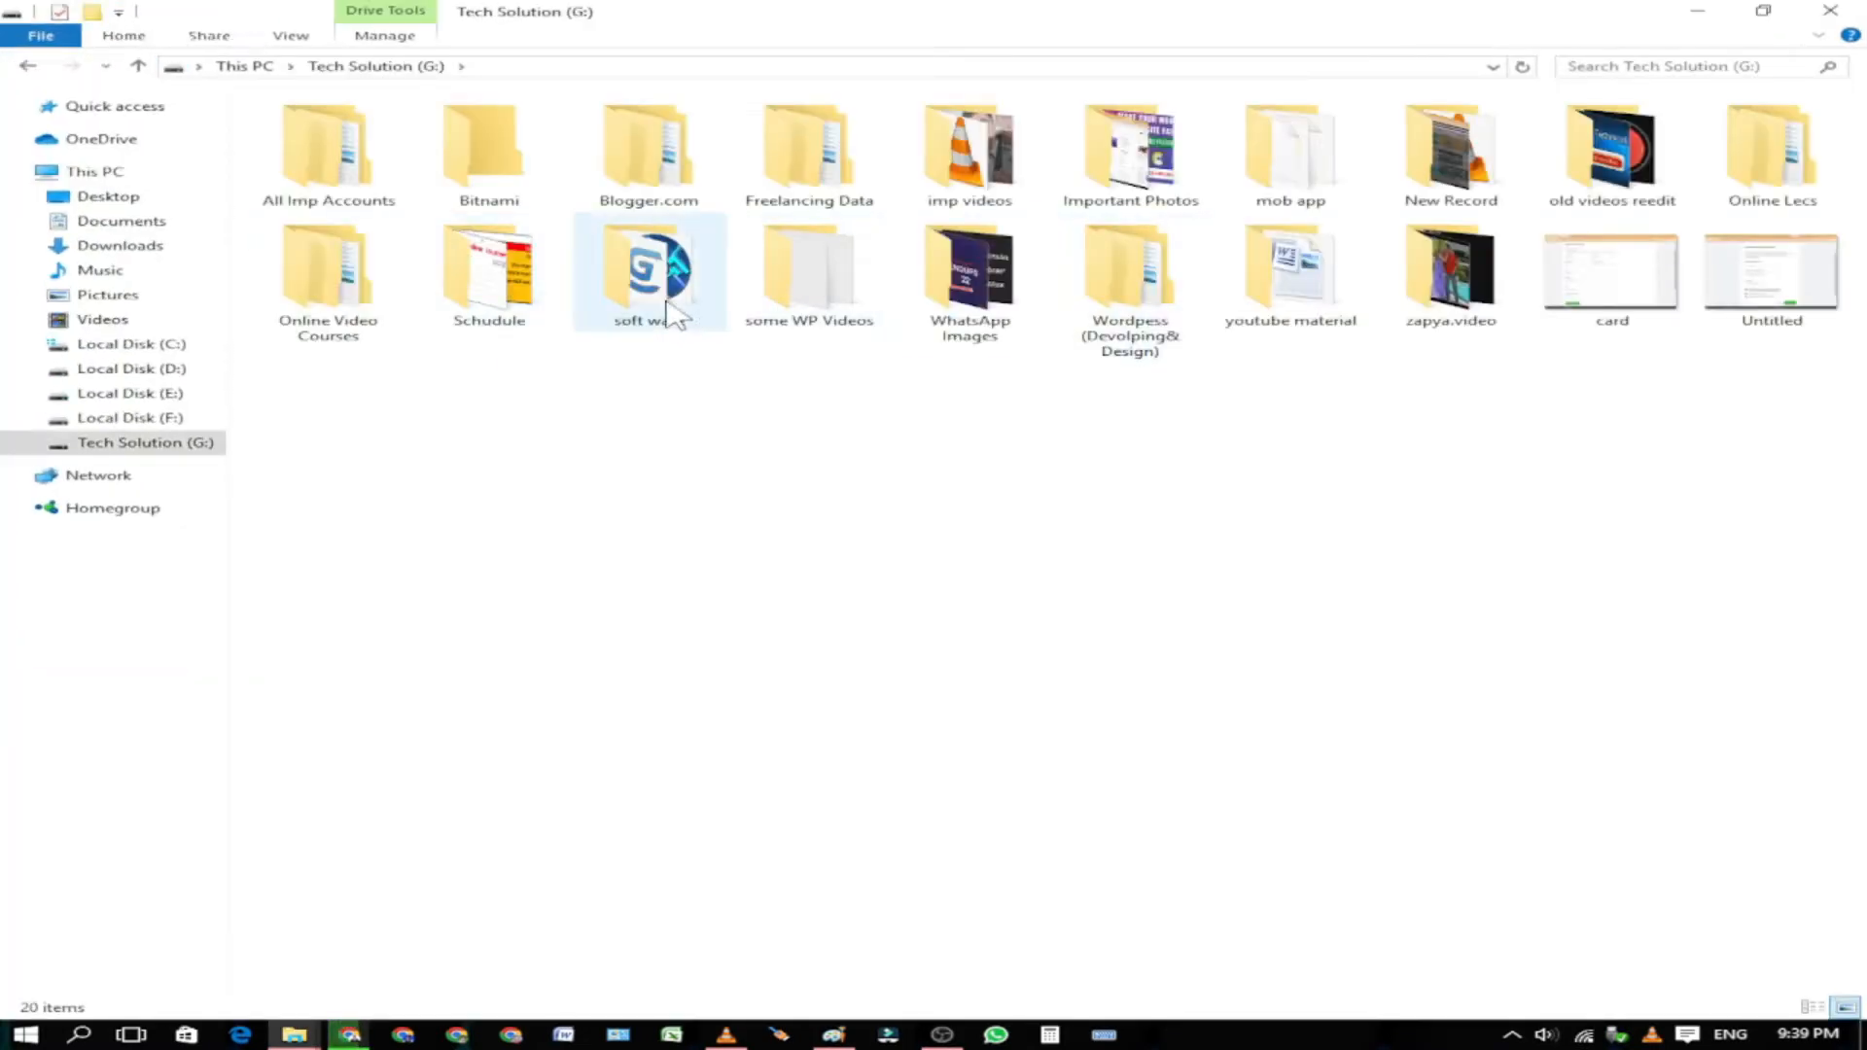
double_click(678, 313)
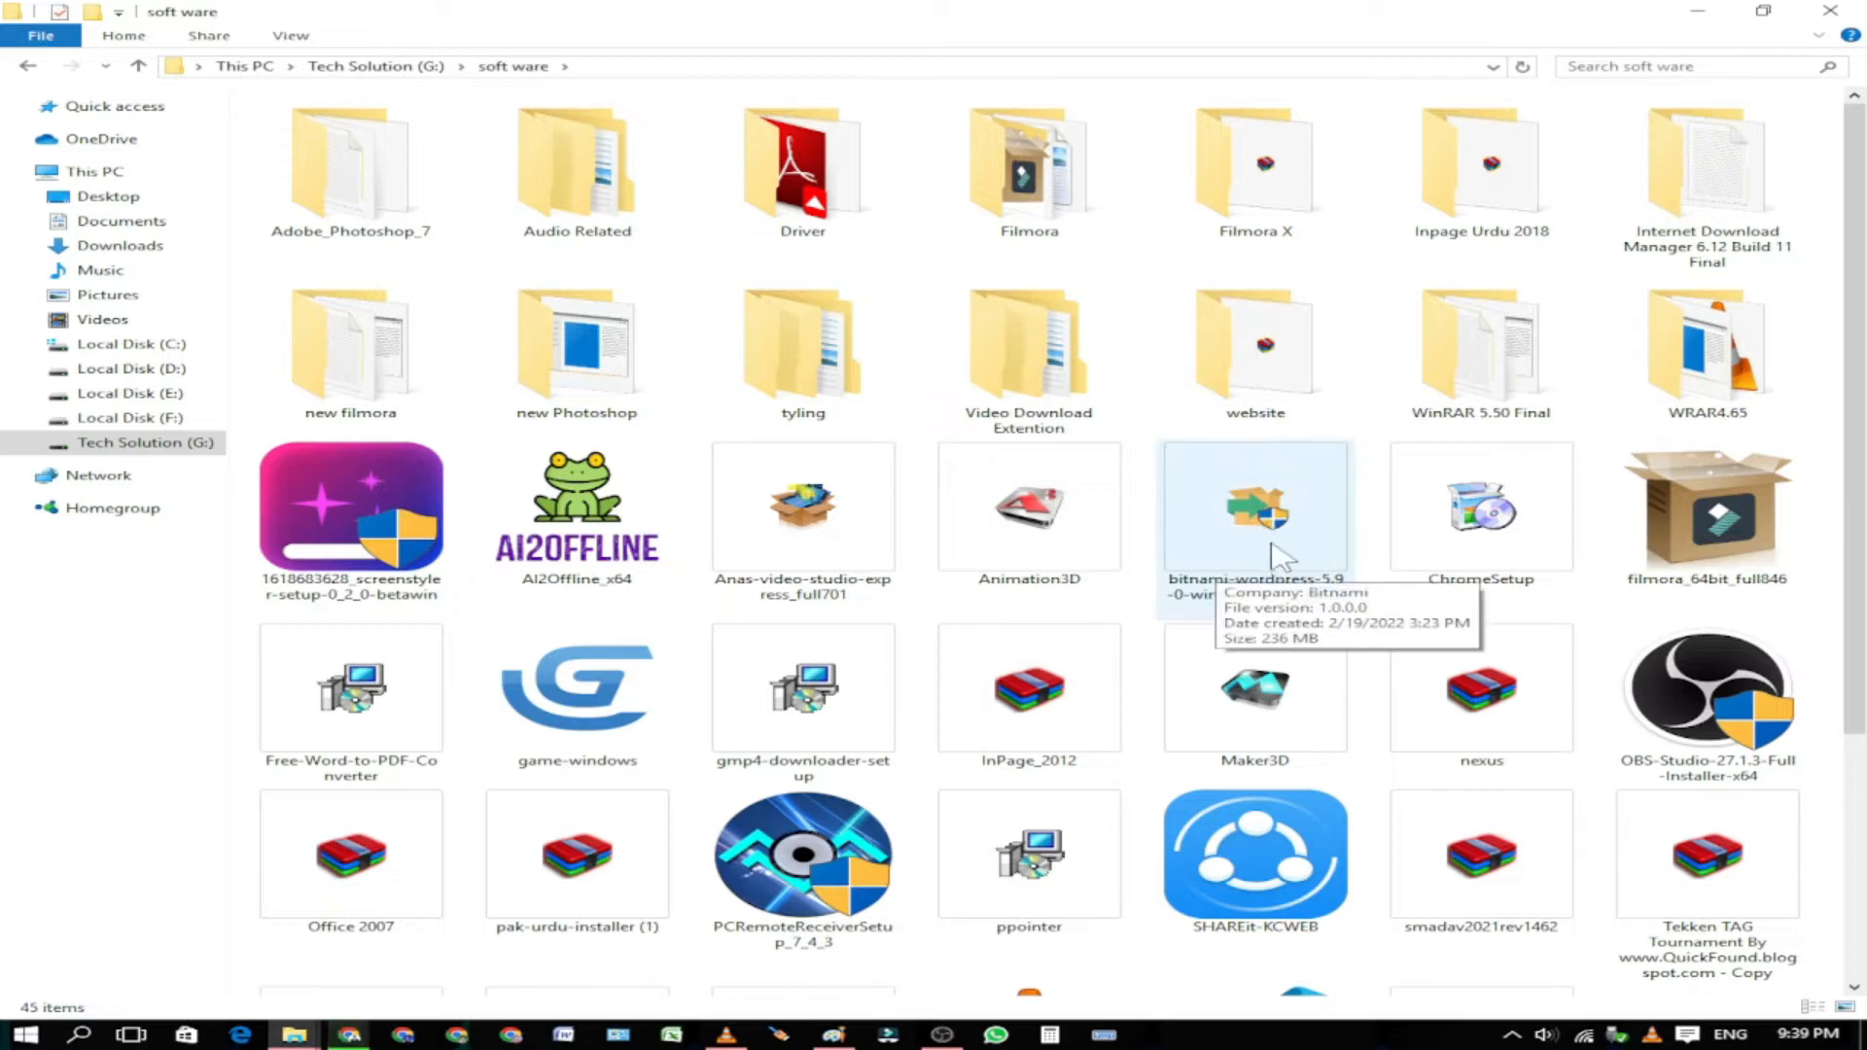
Step: Pick out and launch the bitnami-wordpress-5.9.0-windows-x64 installer
ctrl+scroll(1282, 555, up, 5)
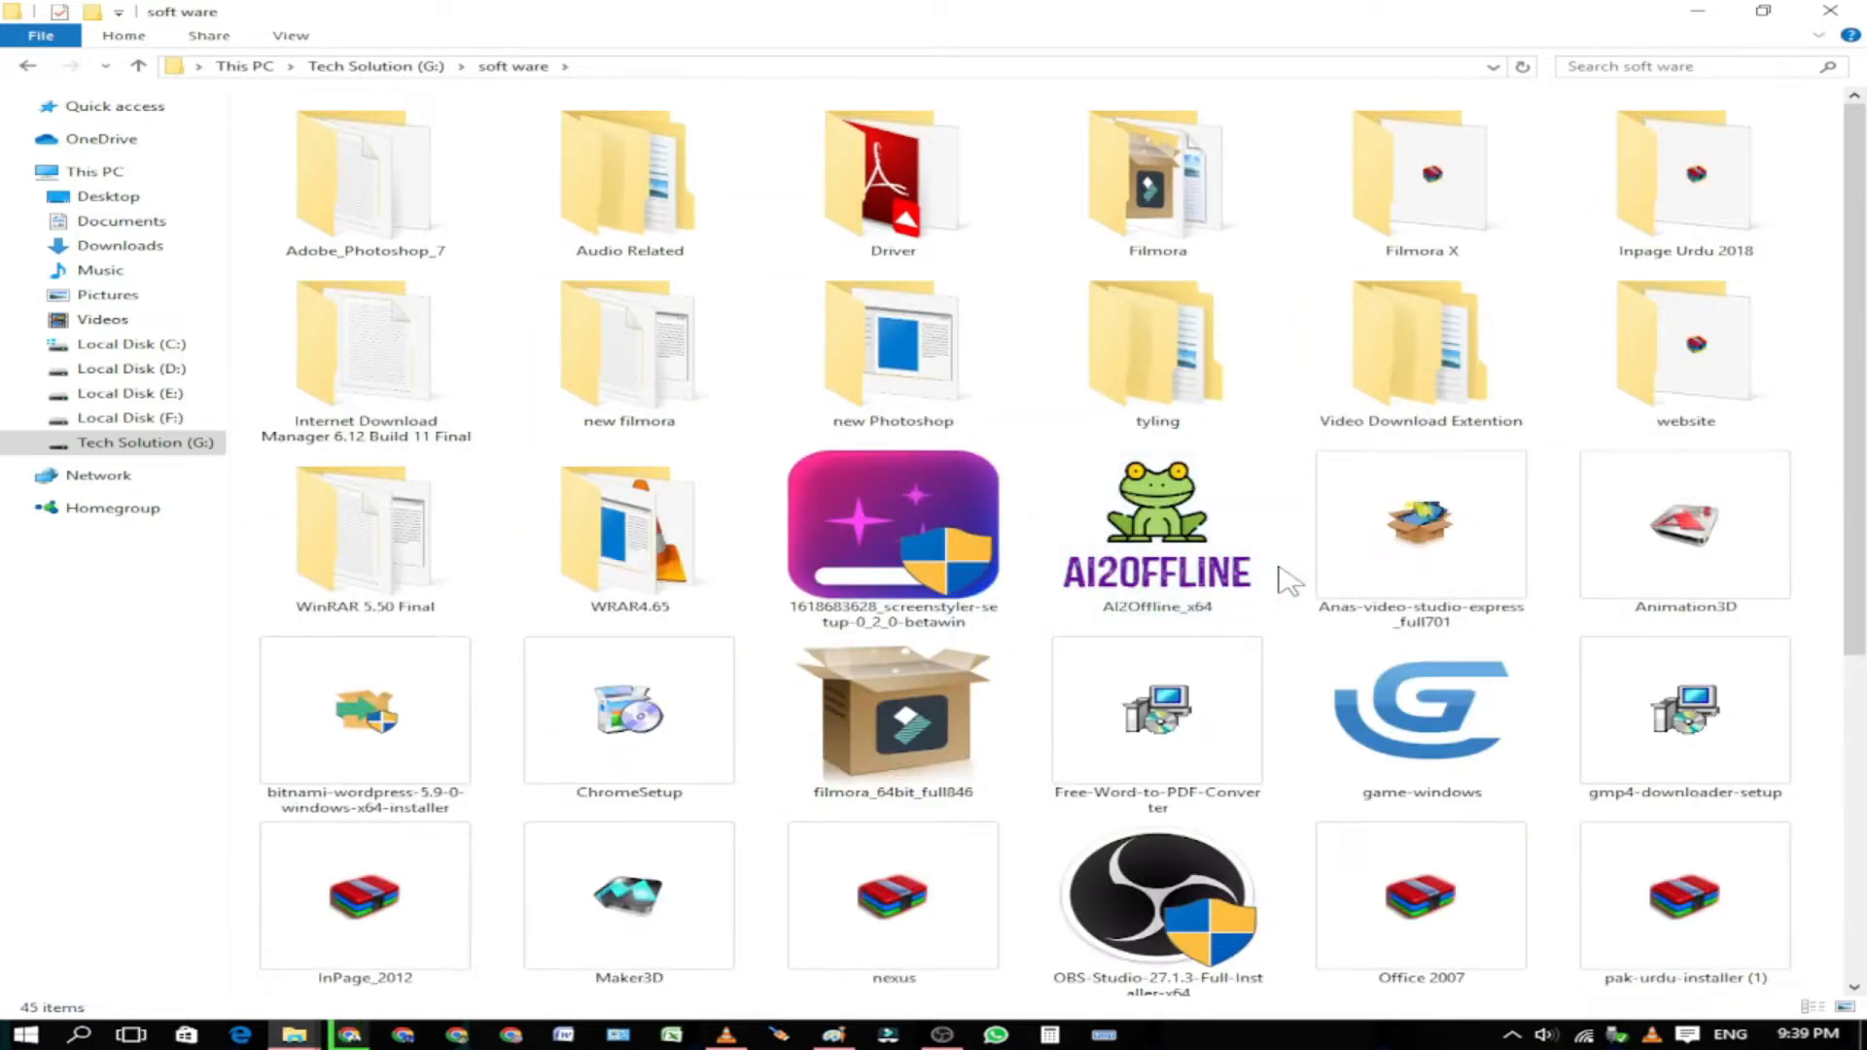
scroll(1215, 632, up, 3)
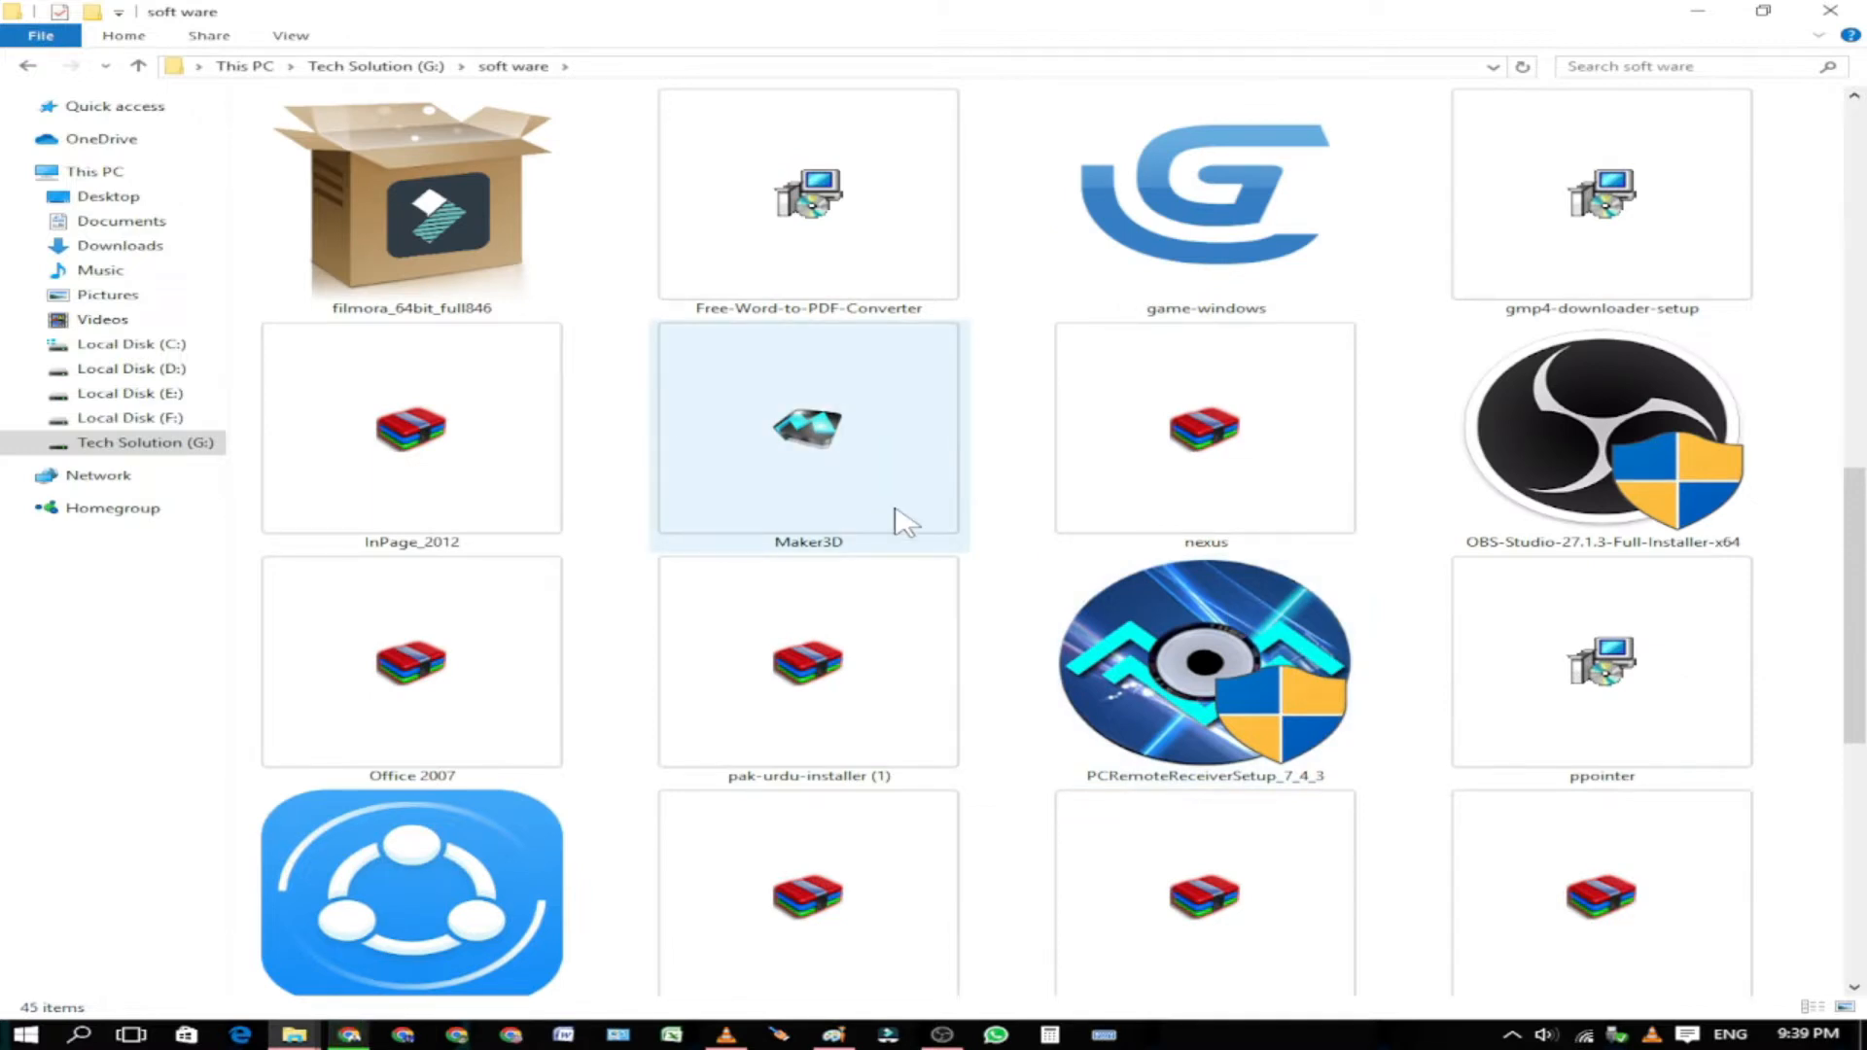
key(b)
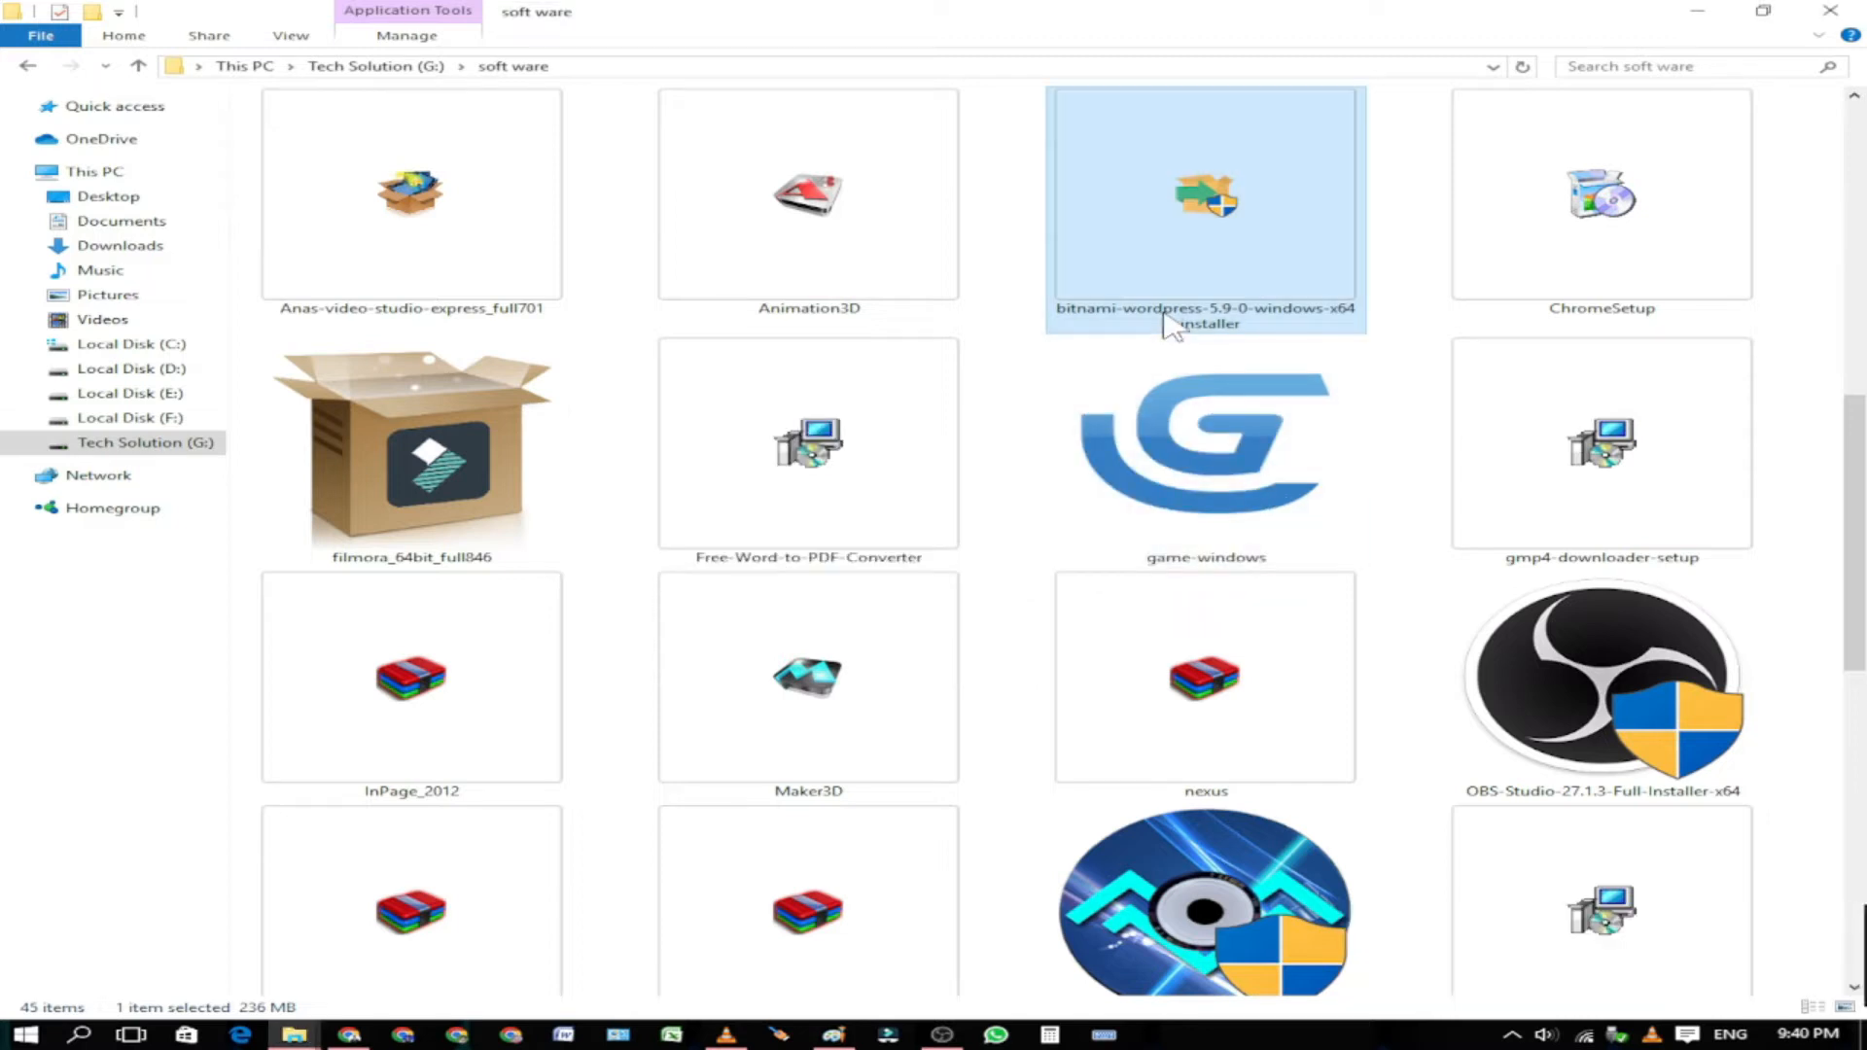
Step: Keep English as the installation language and confirm it
mouse_move(1159, 1044)
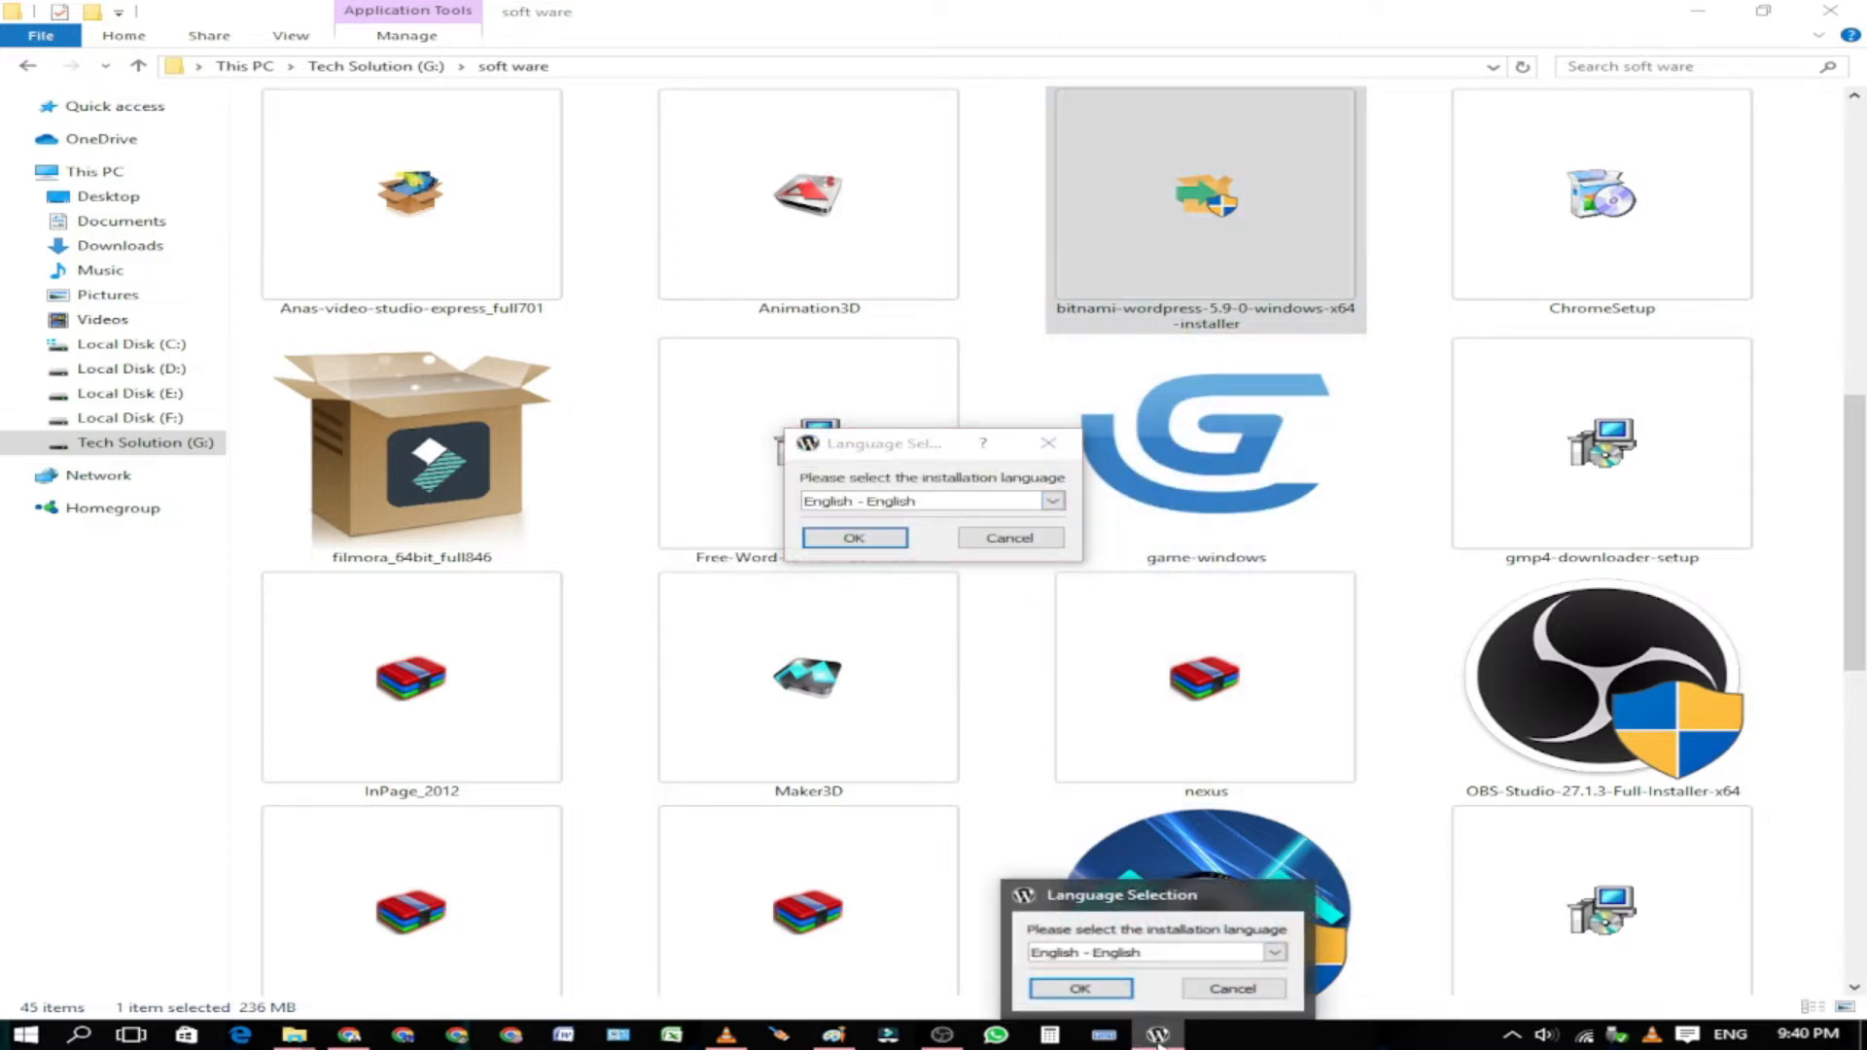
click(923, 451)
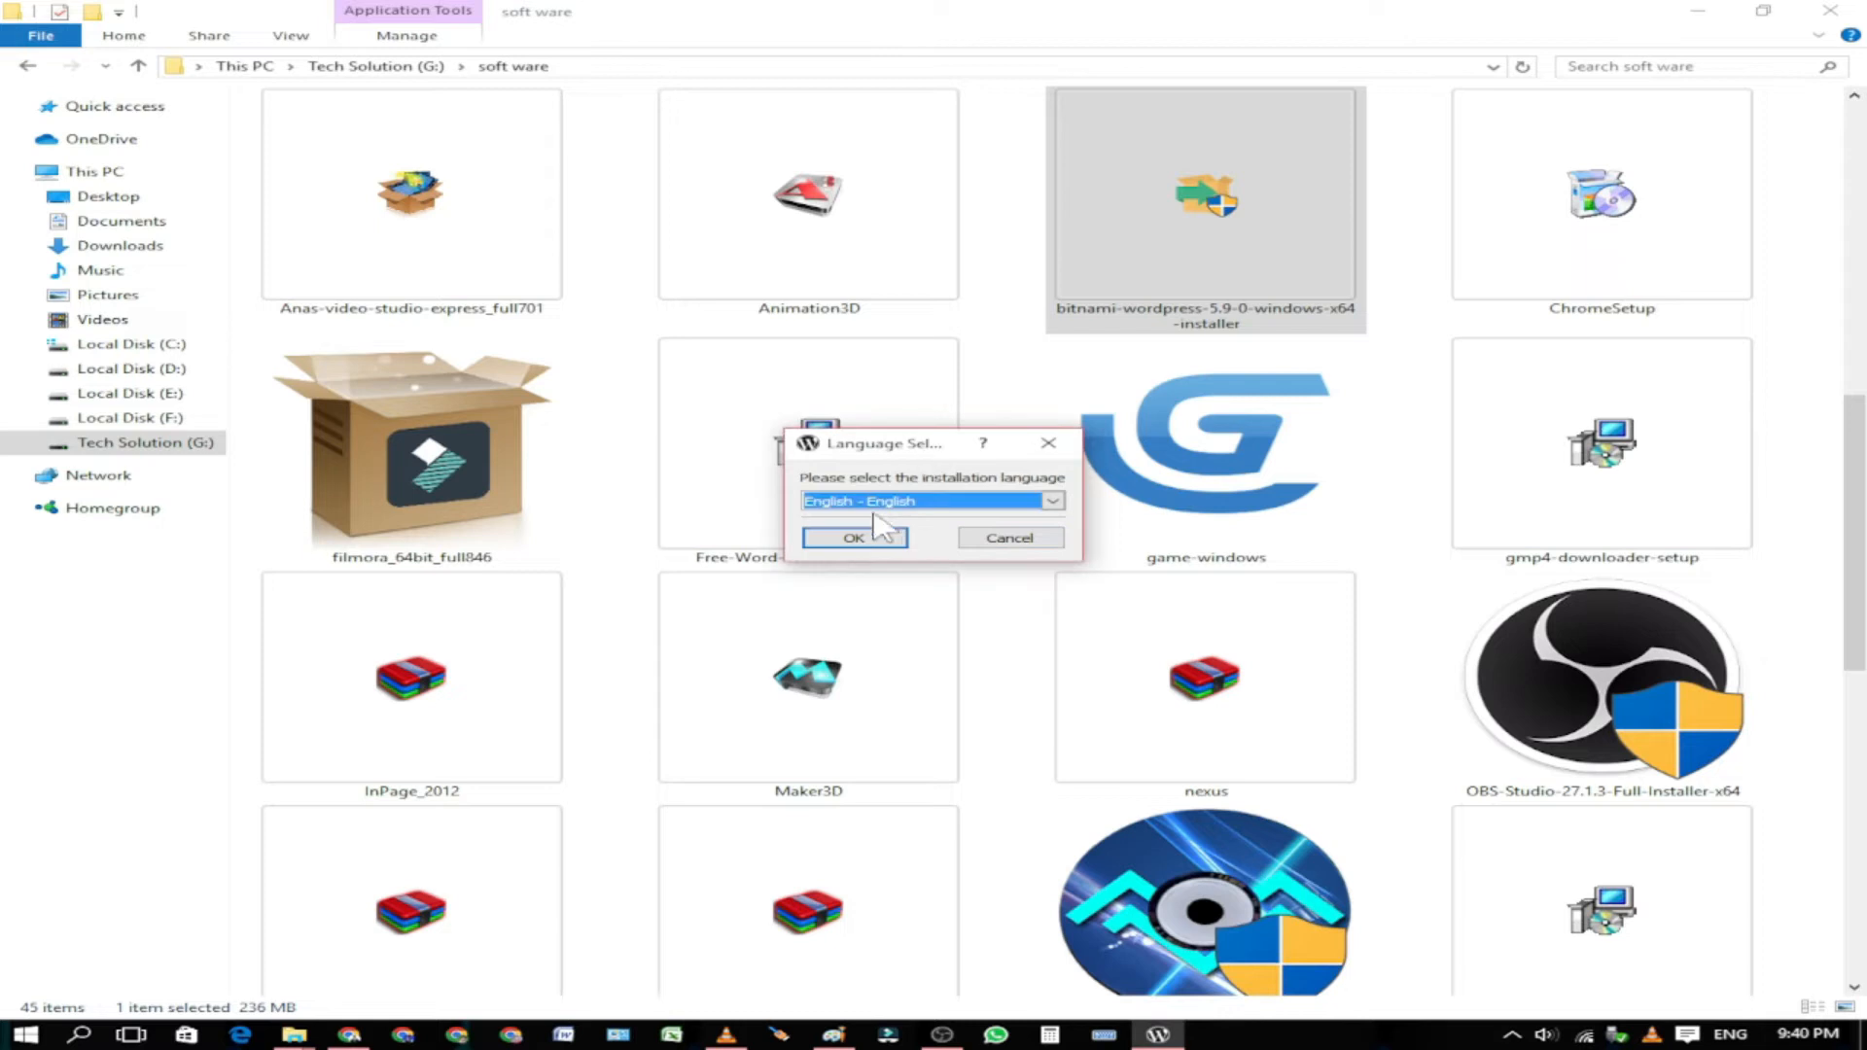
click(909, 505)
click(909, 505)
click(879, 540)
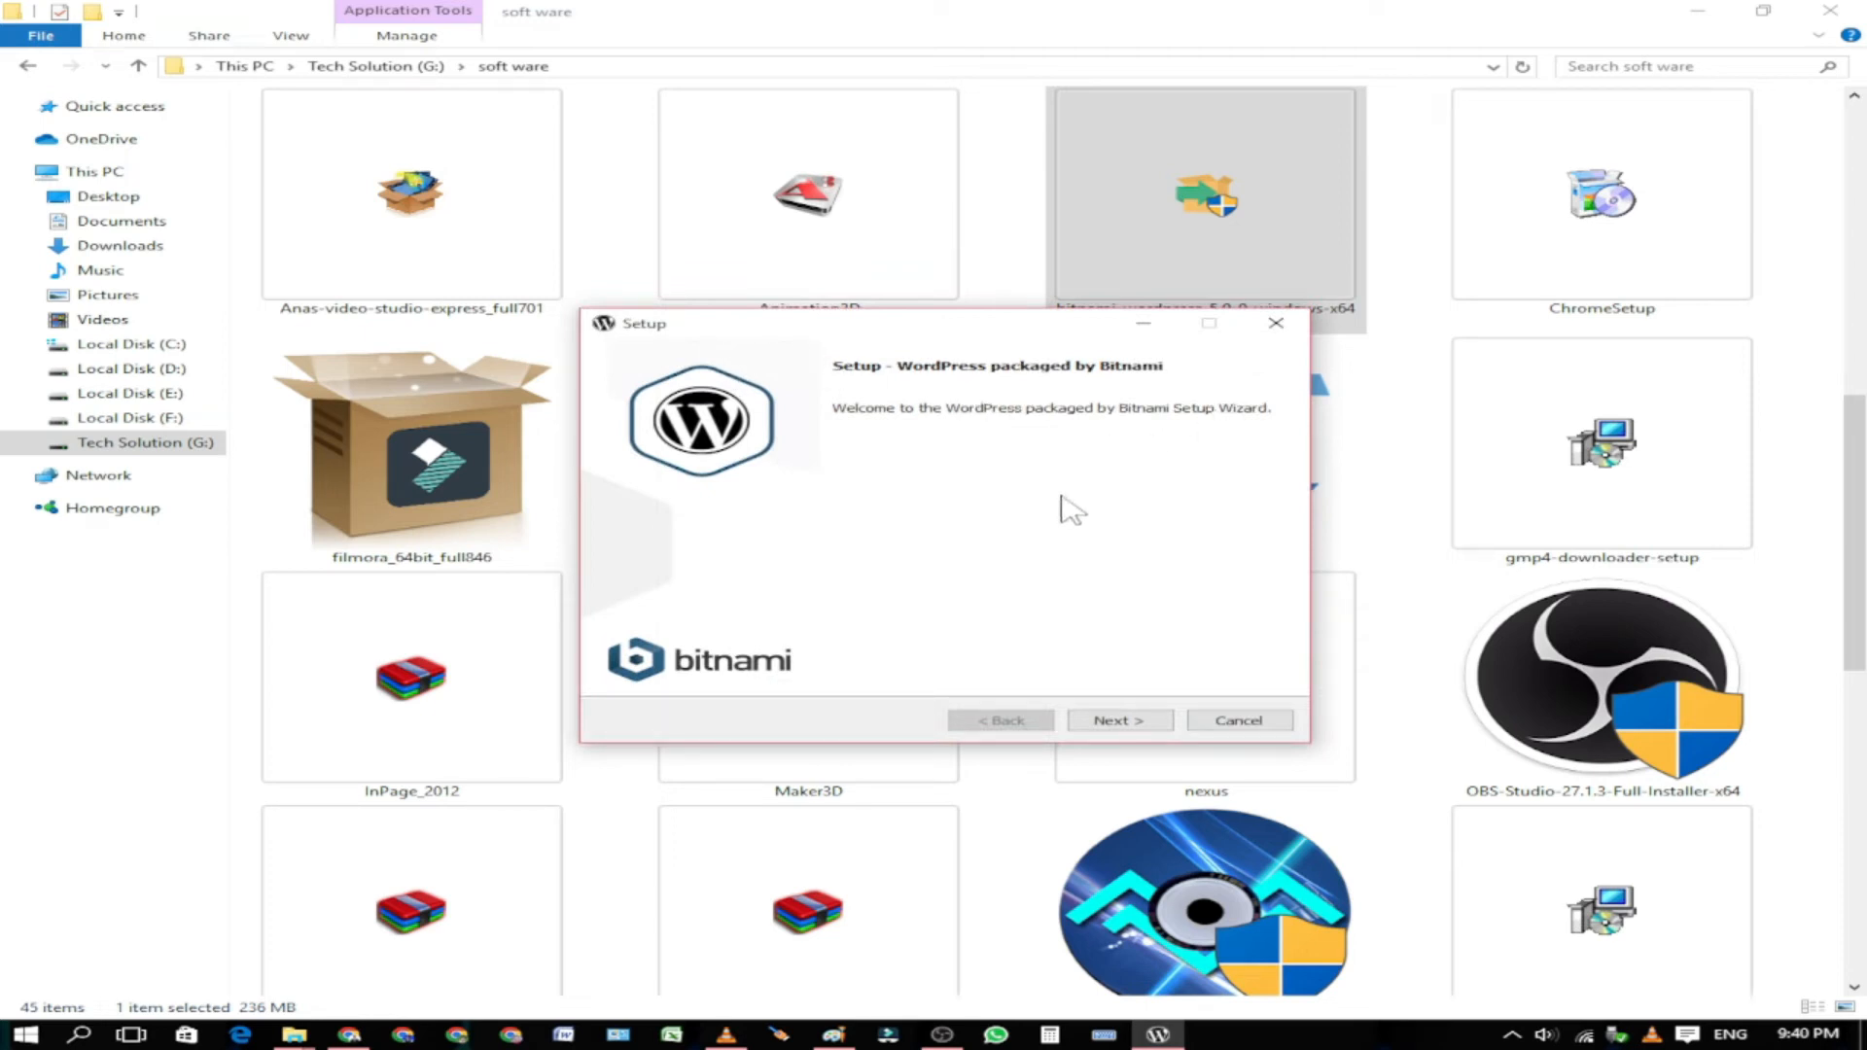
Step: Accept the Welcome page and the WordPress and PhpMyAdmin components to reach the folder step
click(1097, 721)
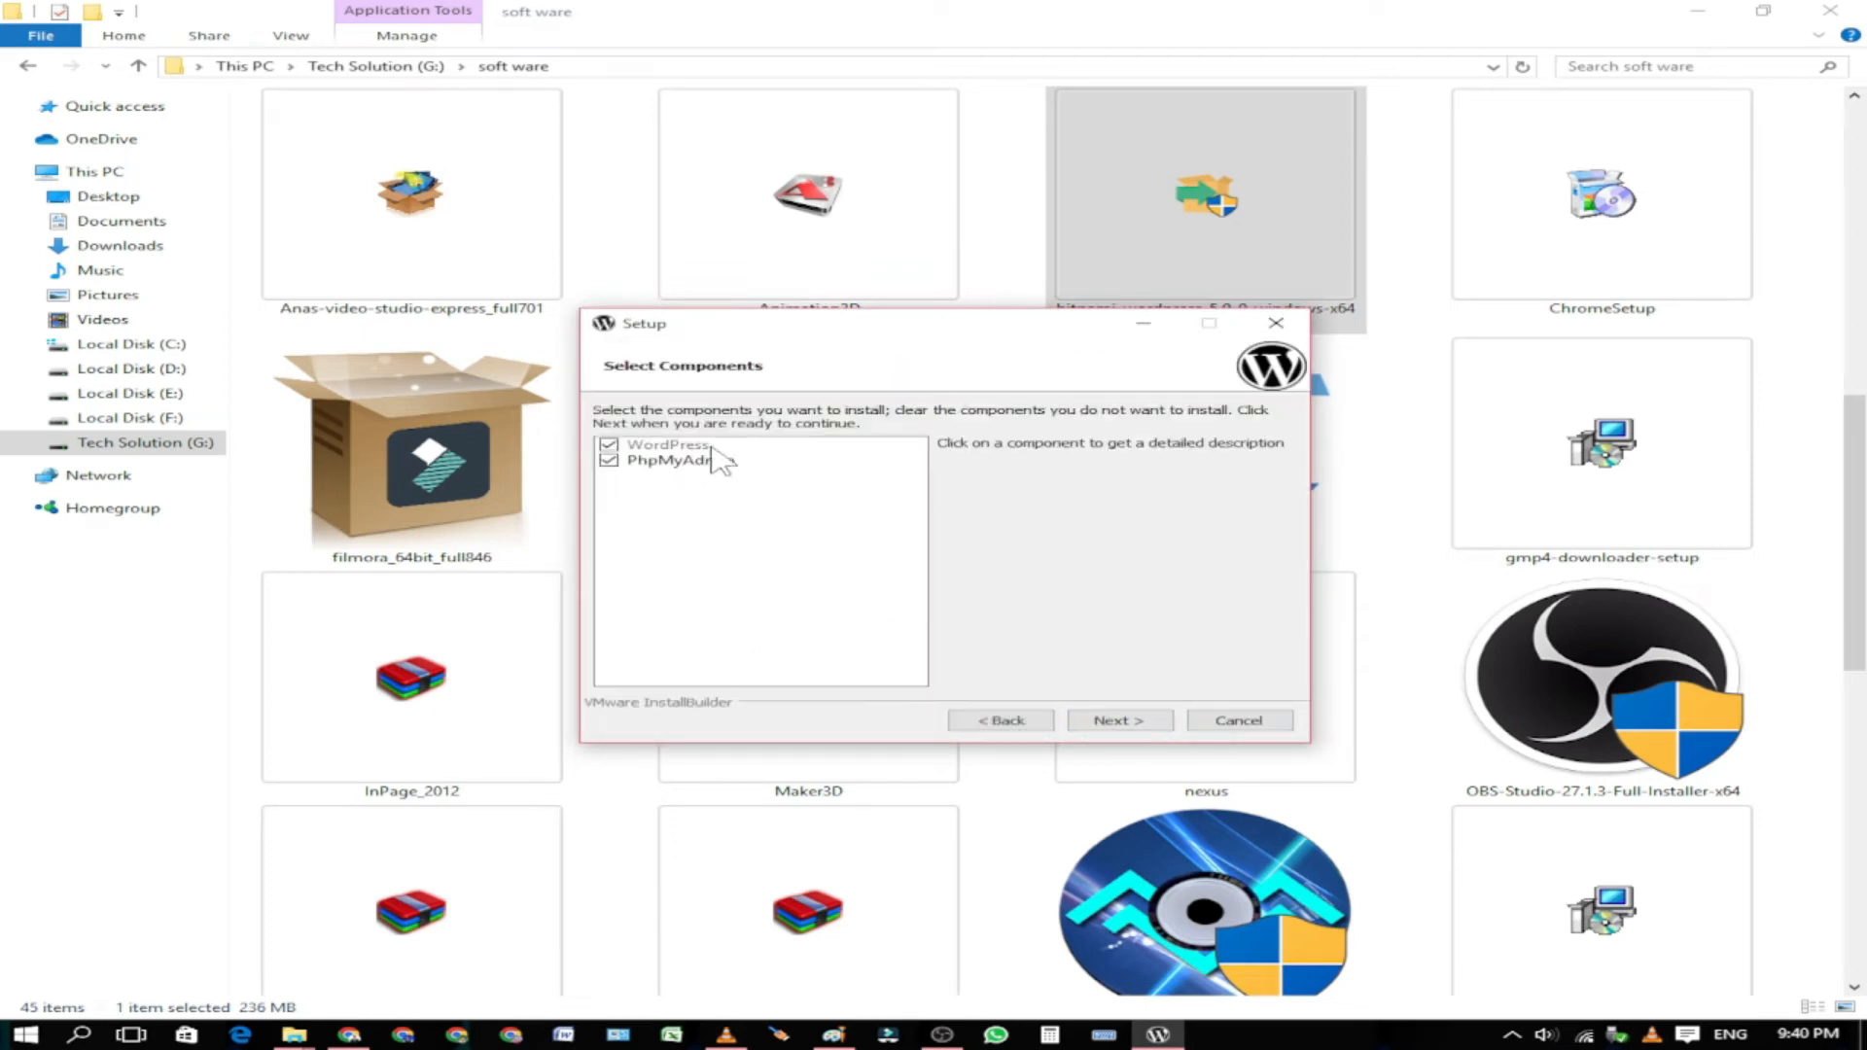
click(1075, 725)
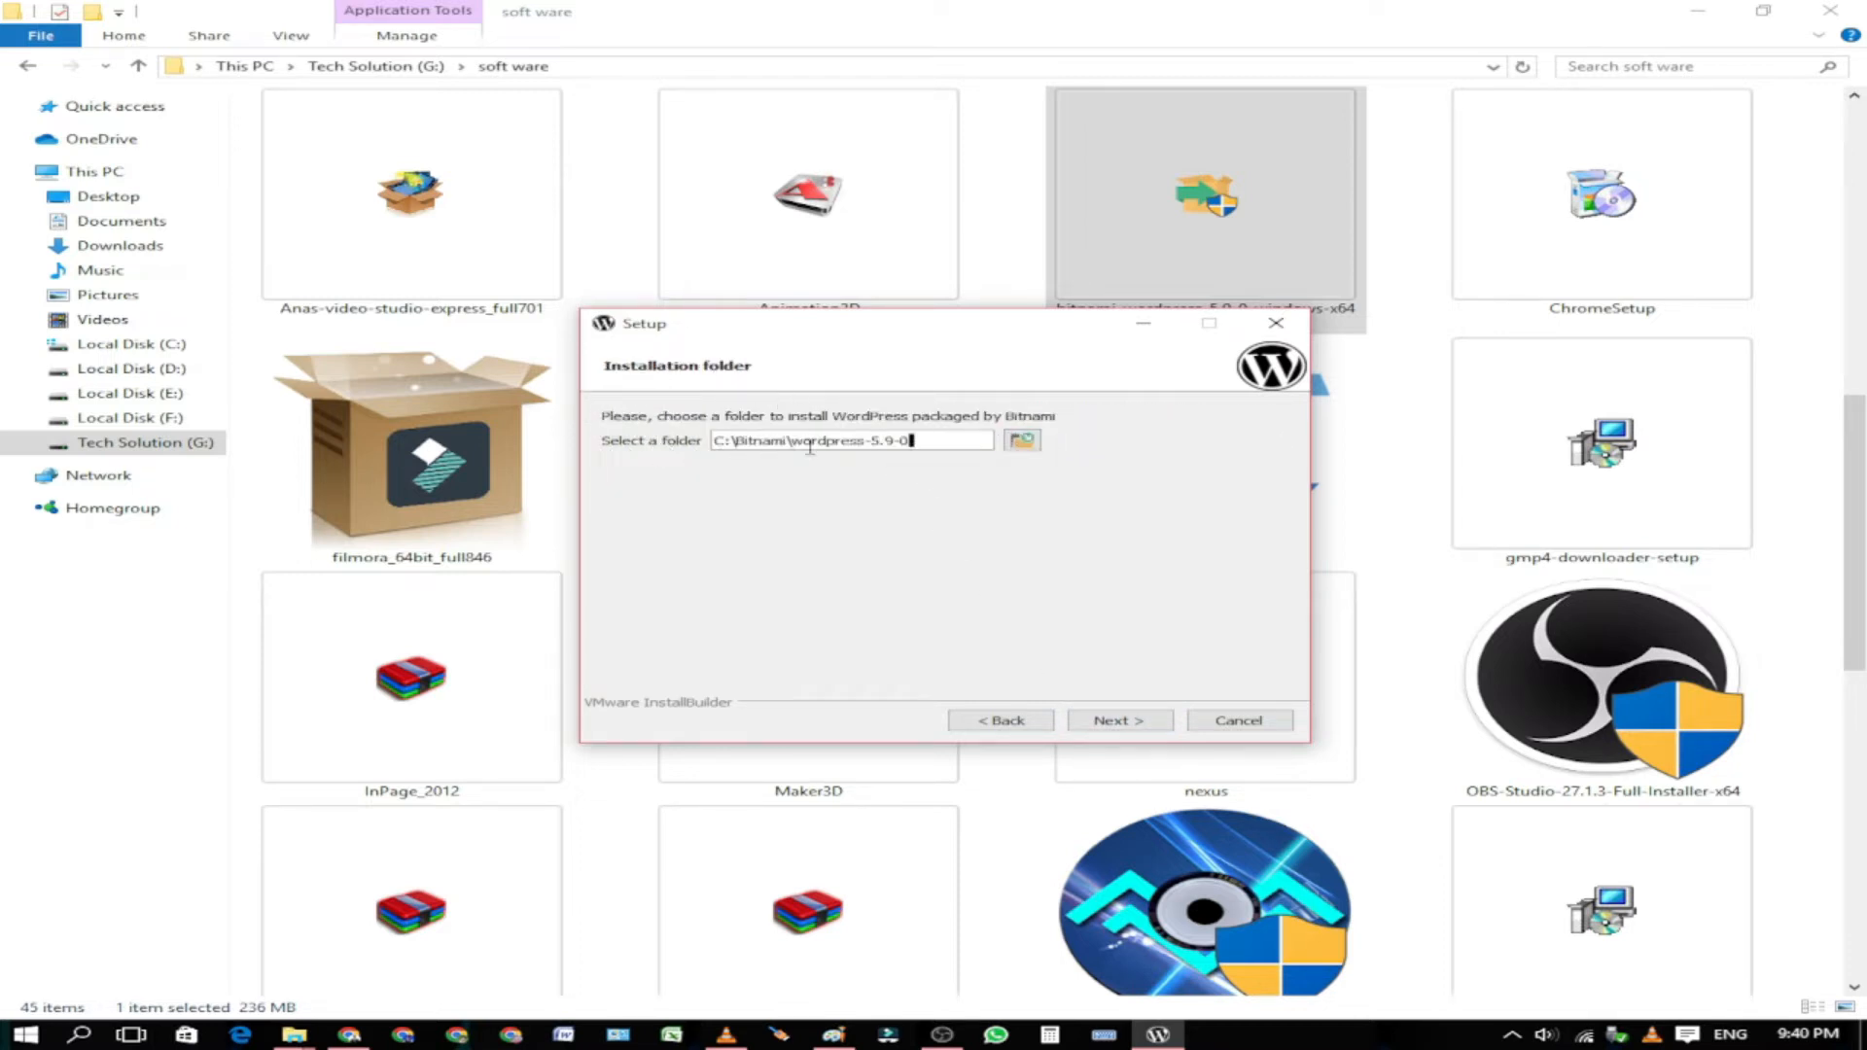
click(1027, 446)
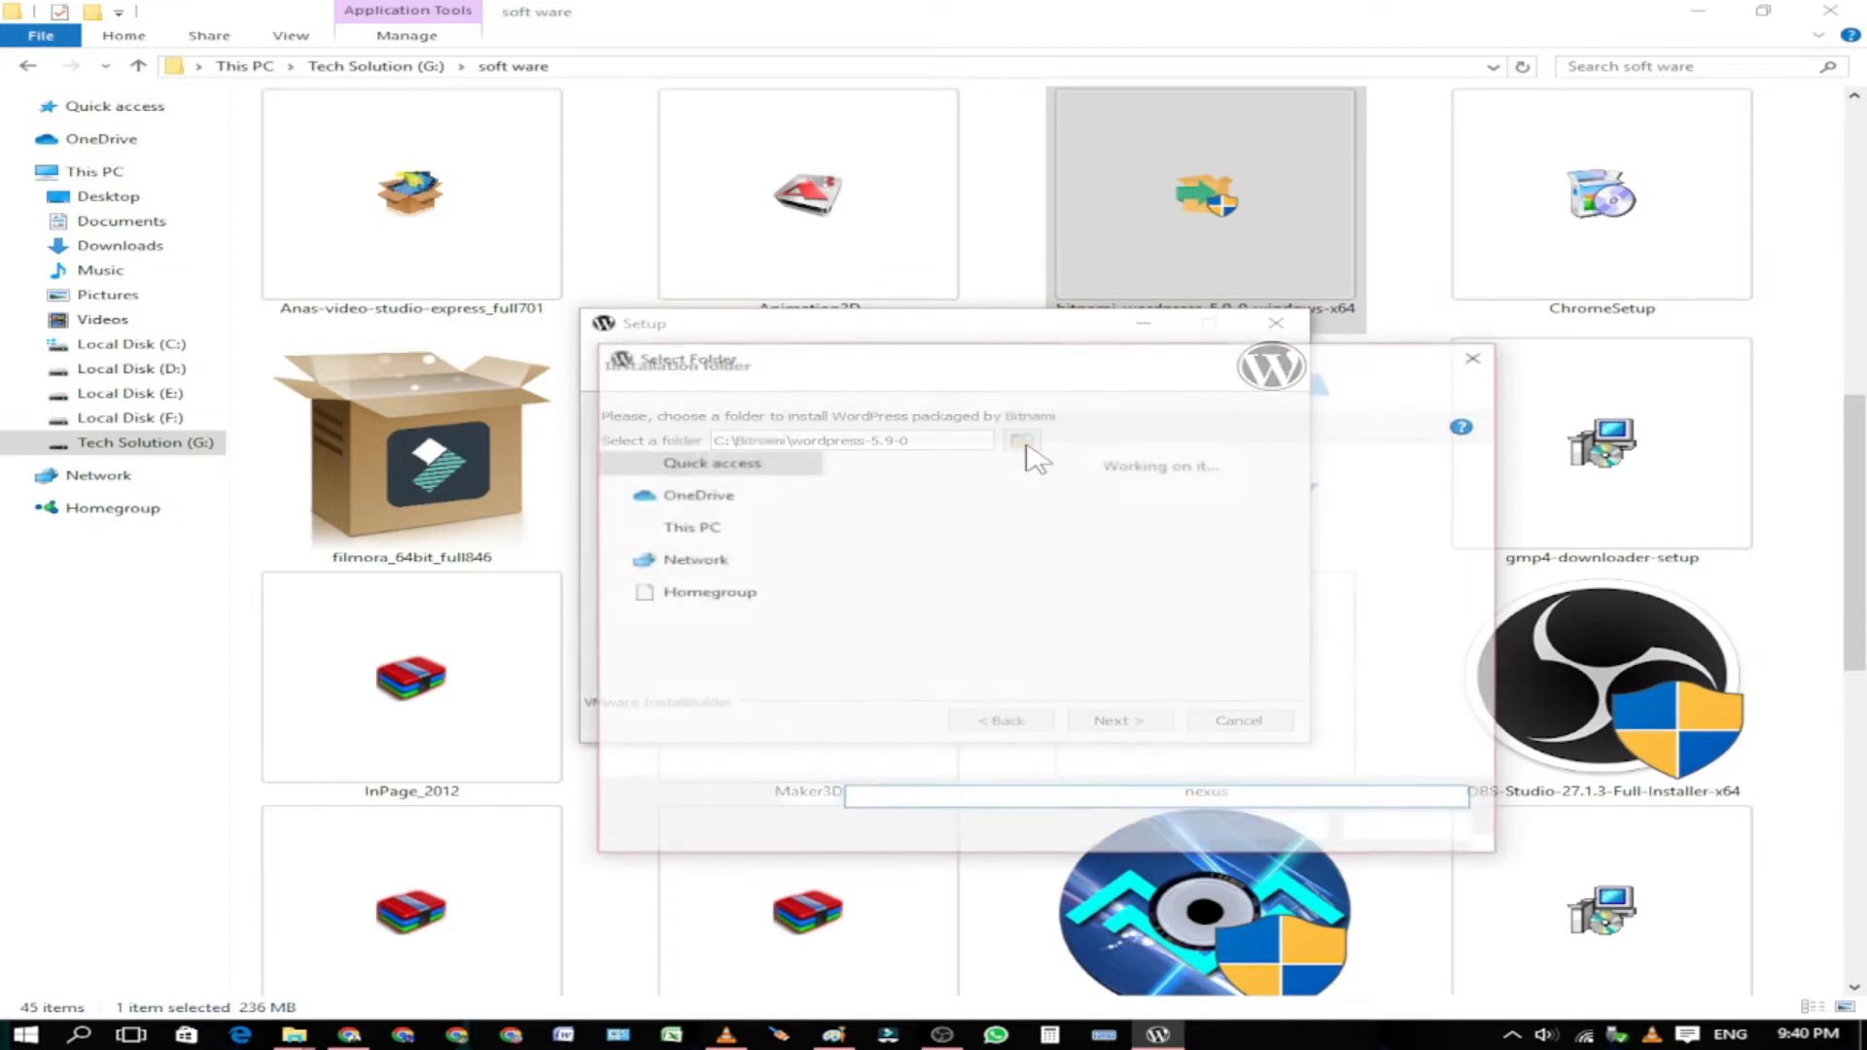
Step: Set the installation folder to G:\Bitnami and continue to Create Admin account
click(710, 732)
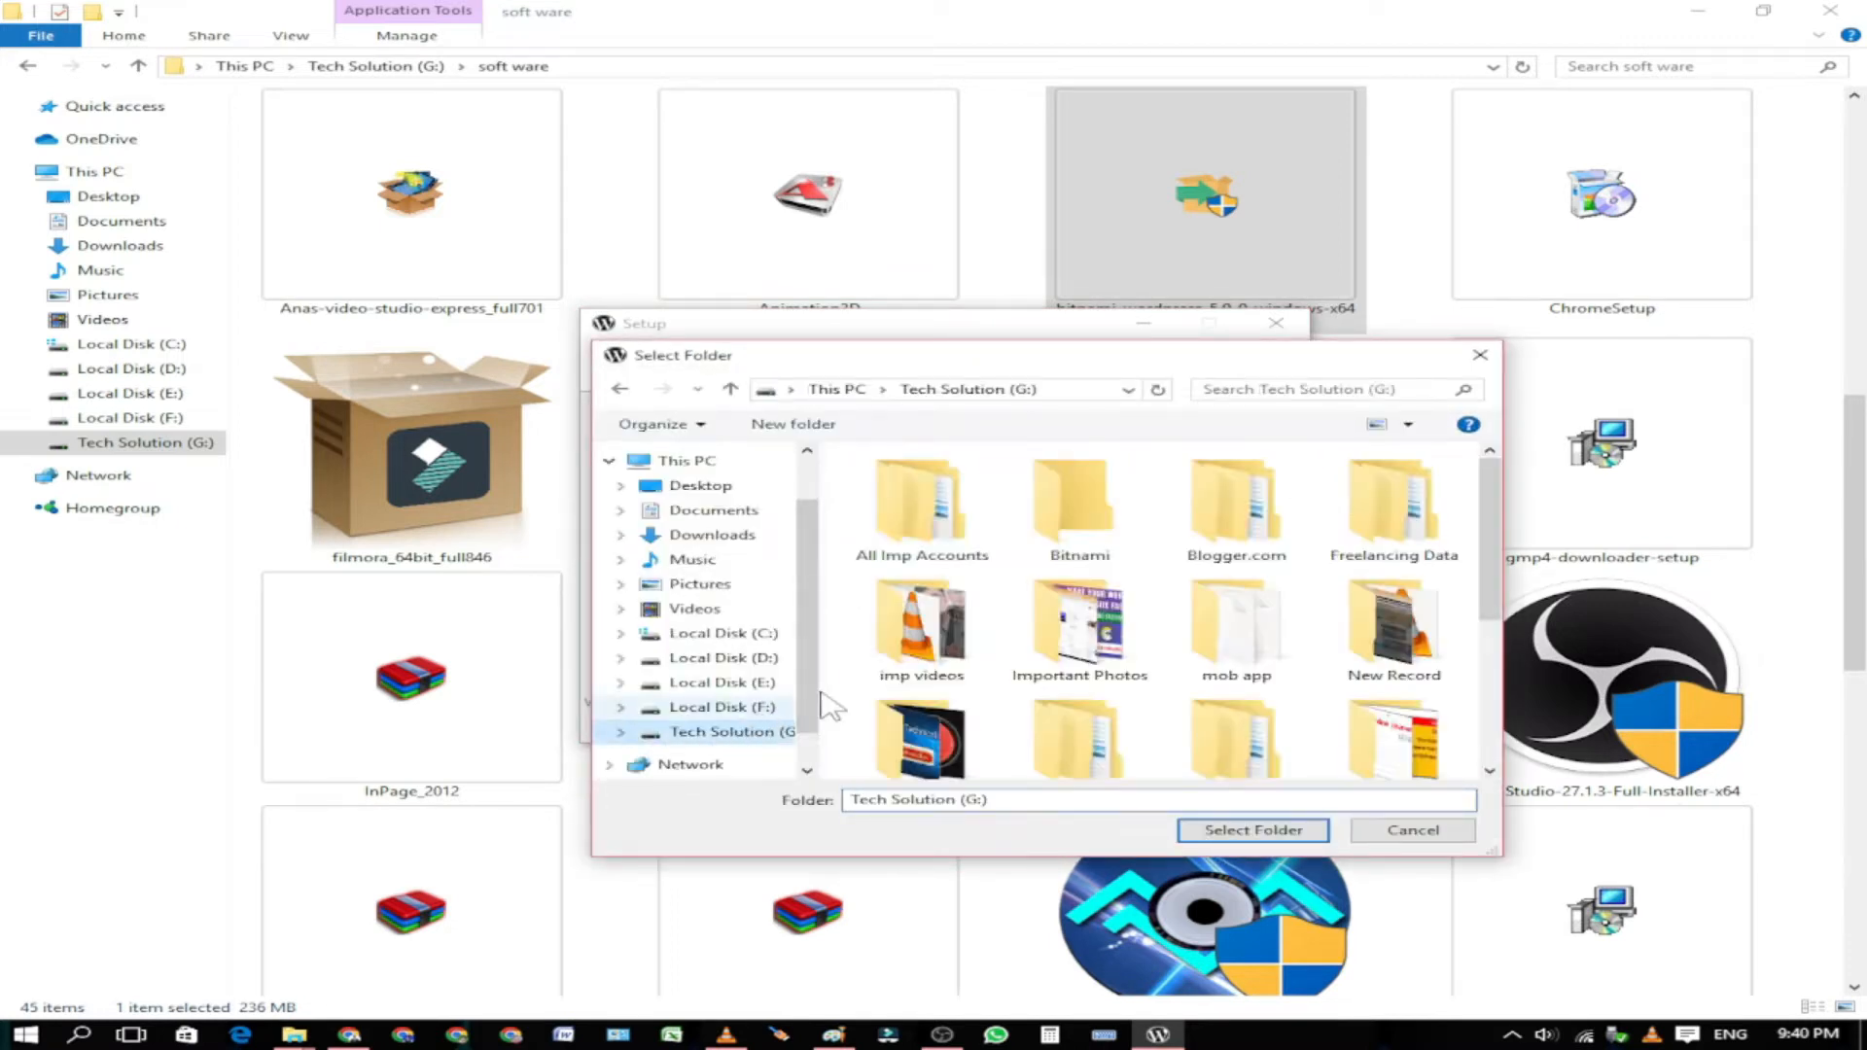
double_click(1048, 533)
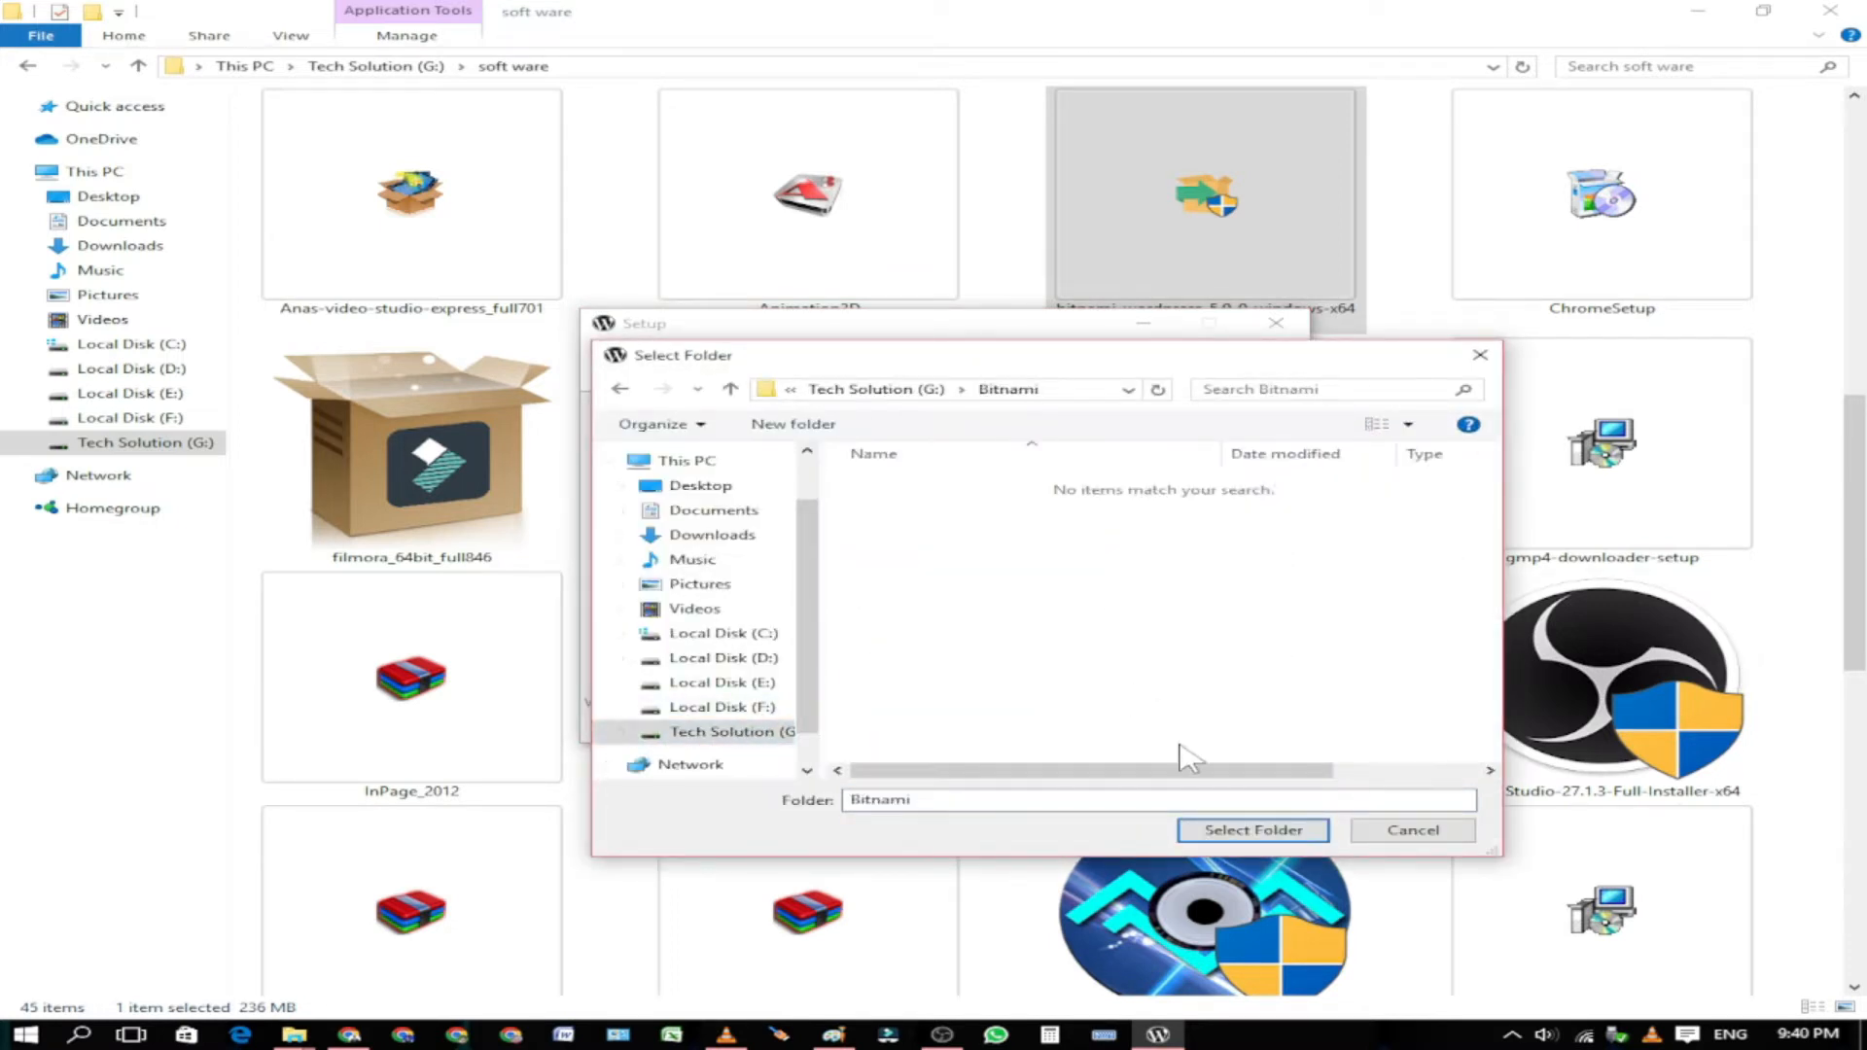
click(1252, 829)
click(1118, 722)
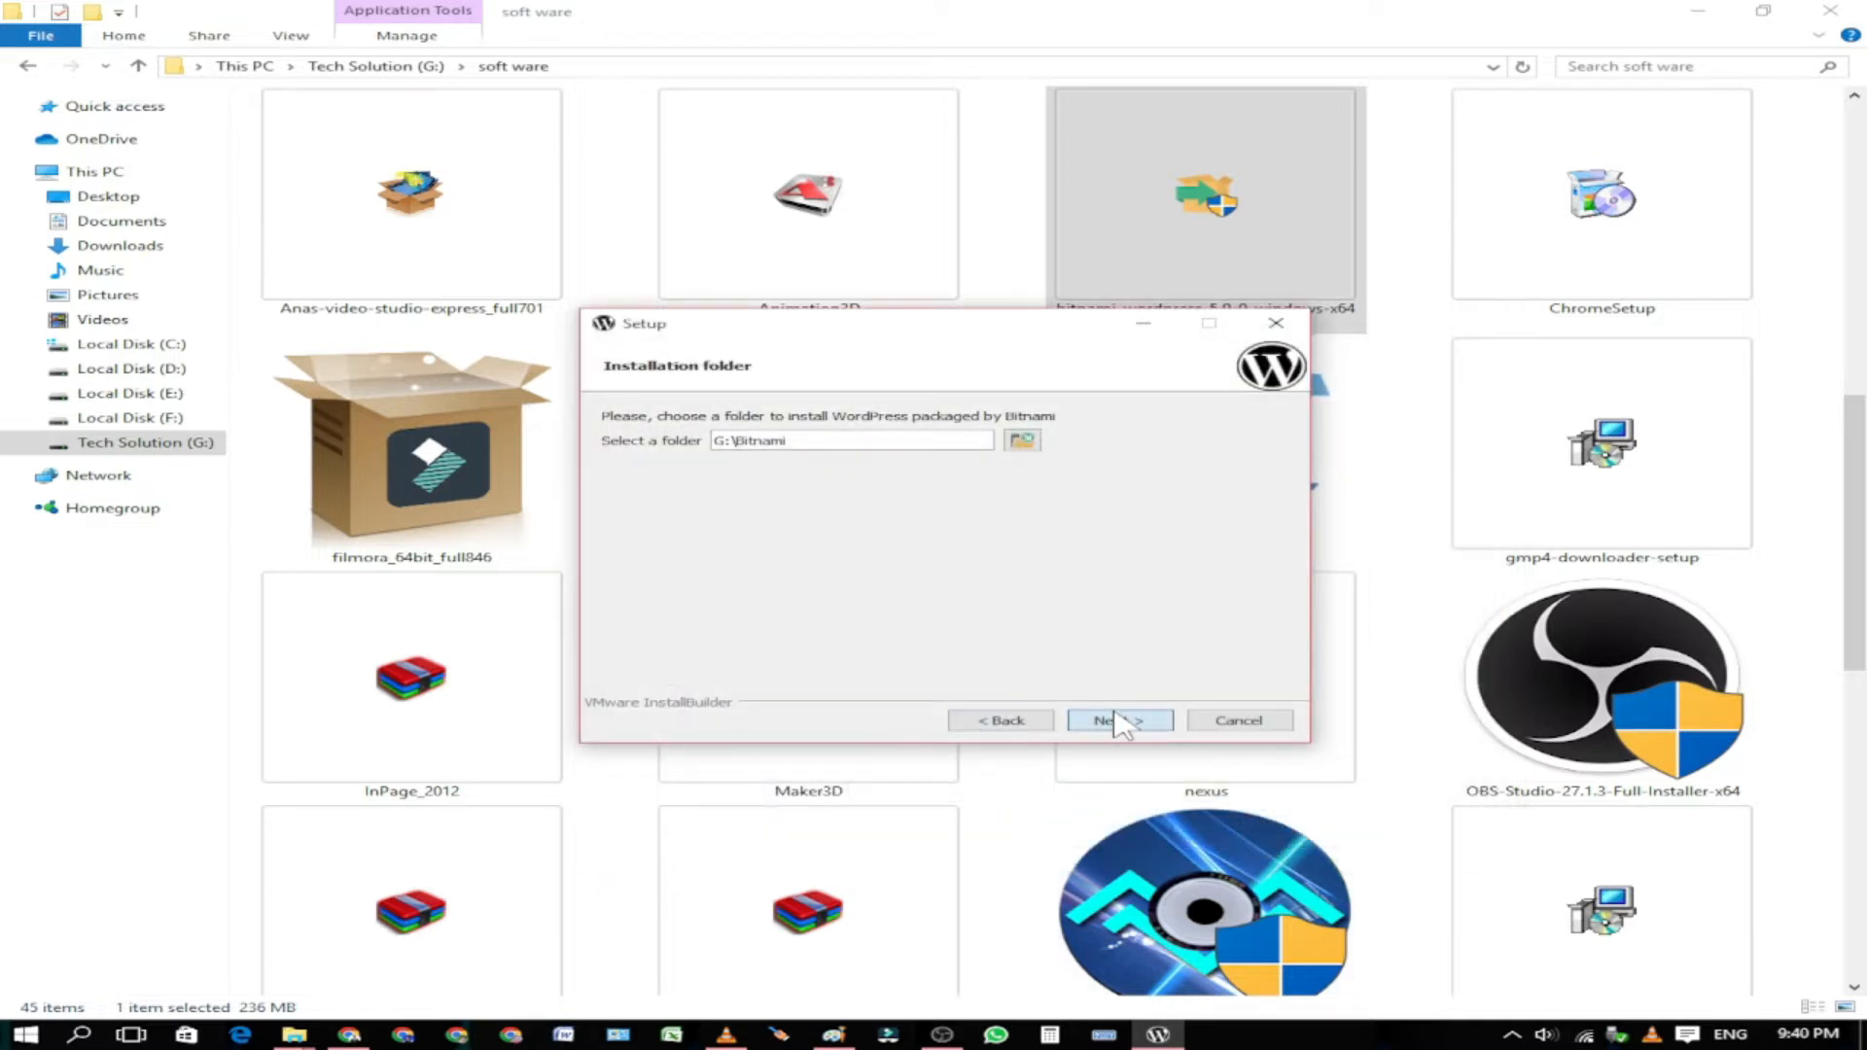
drag(952, 446, 828, 444)
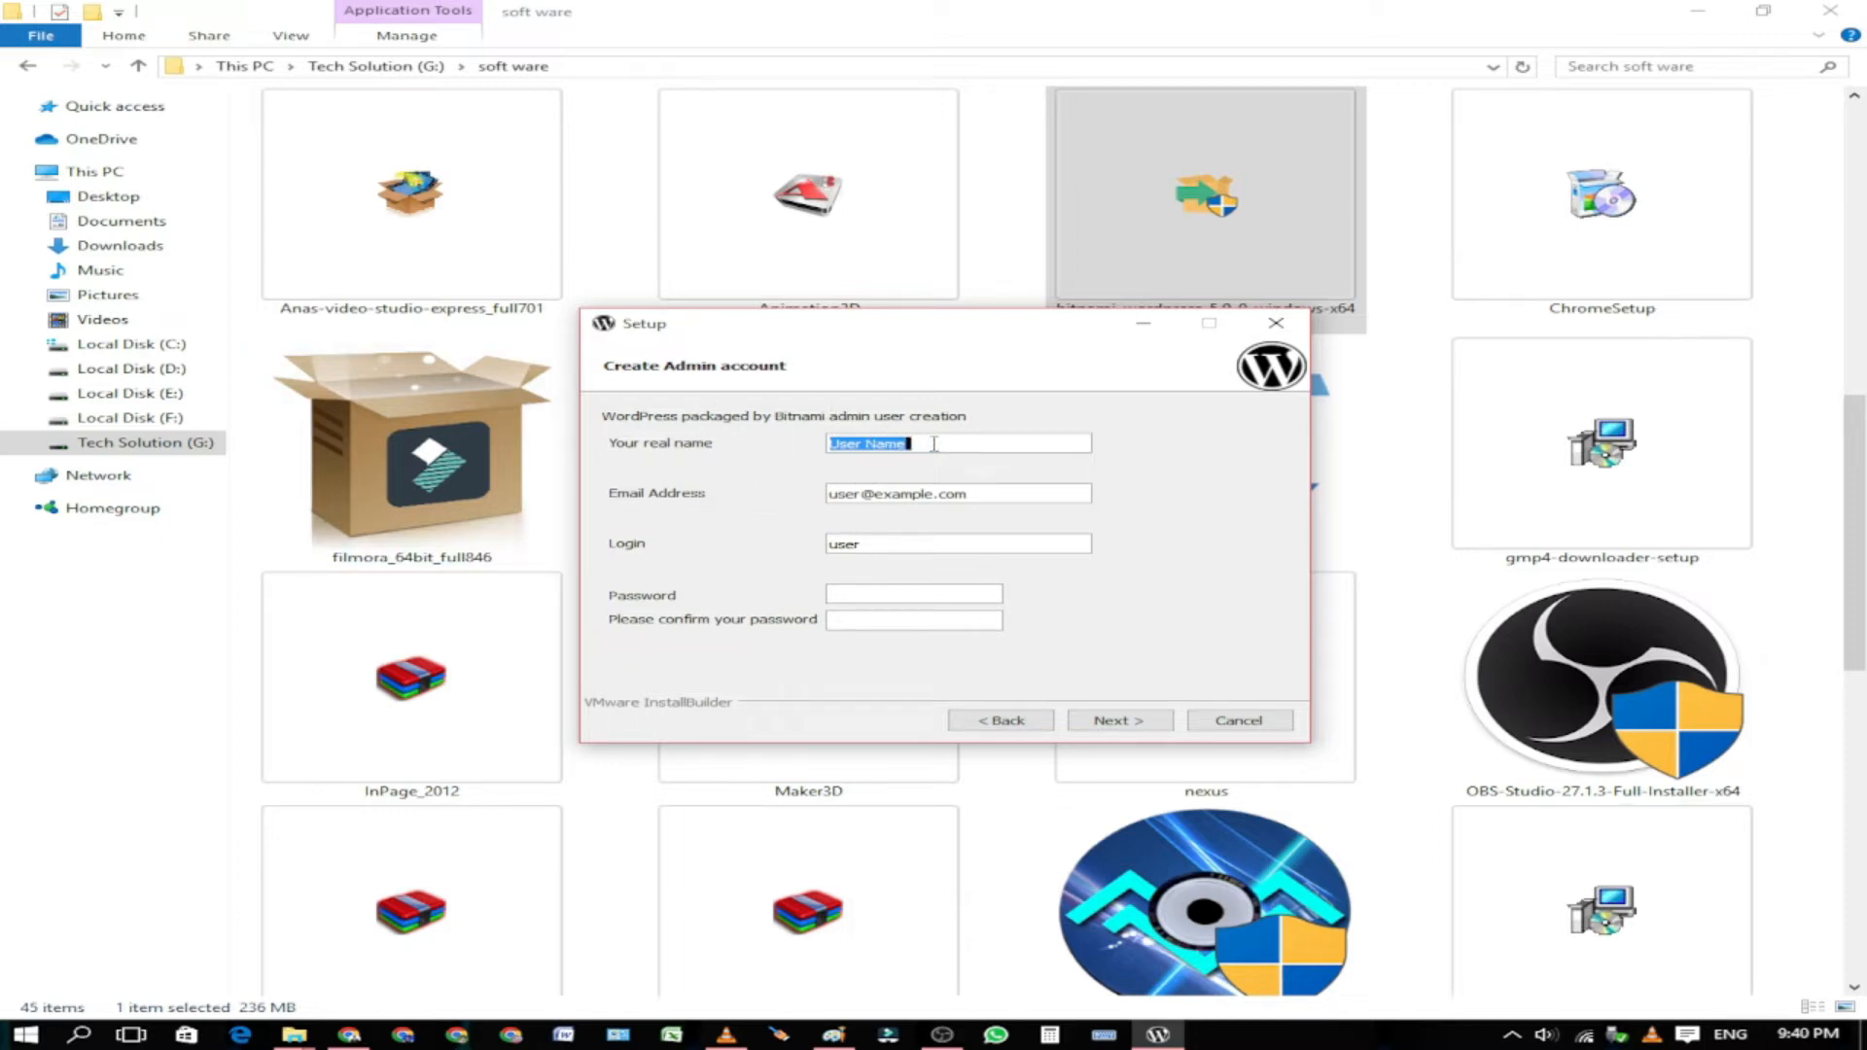
Step: Enter the admin's real name, e-mail, login and password, retyping the password
key(BackSpace)
key(Tab)
text(an)
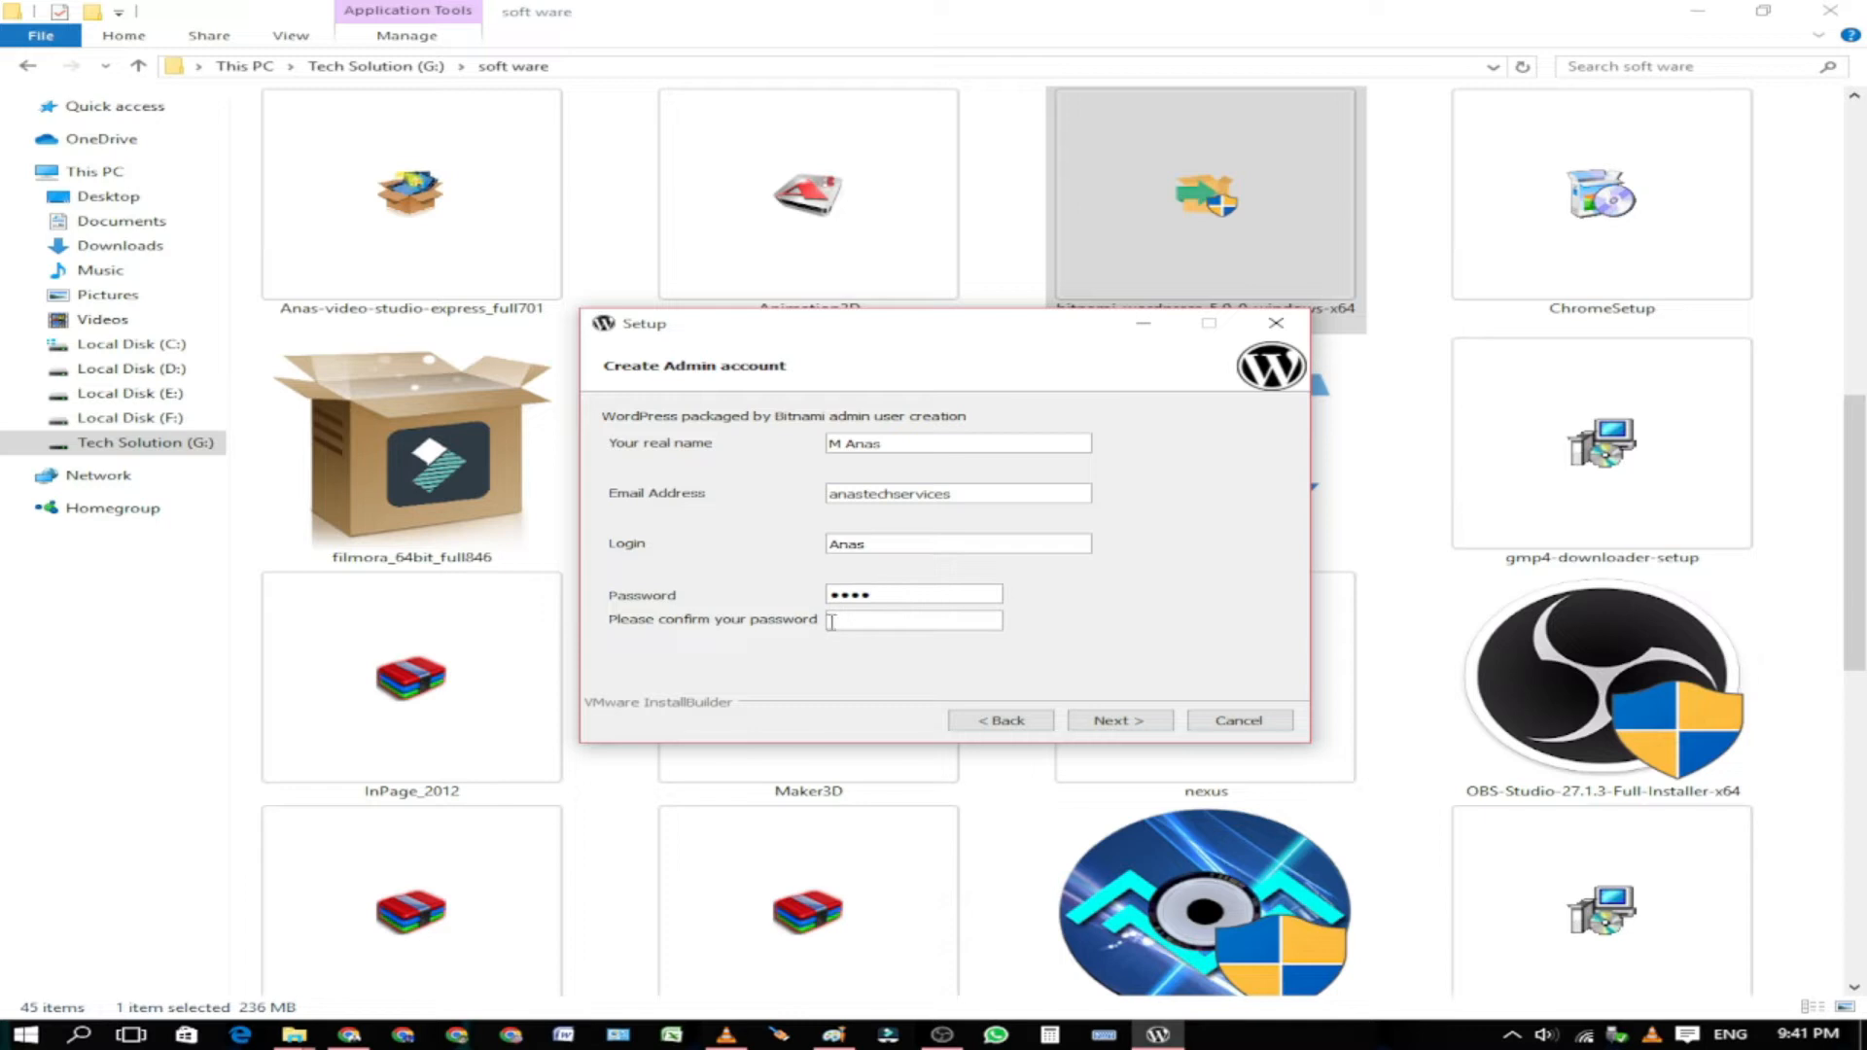
click(900, 593)
key(ctrl+a)
key(BackSpace)
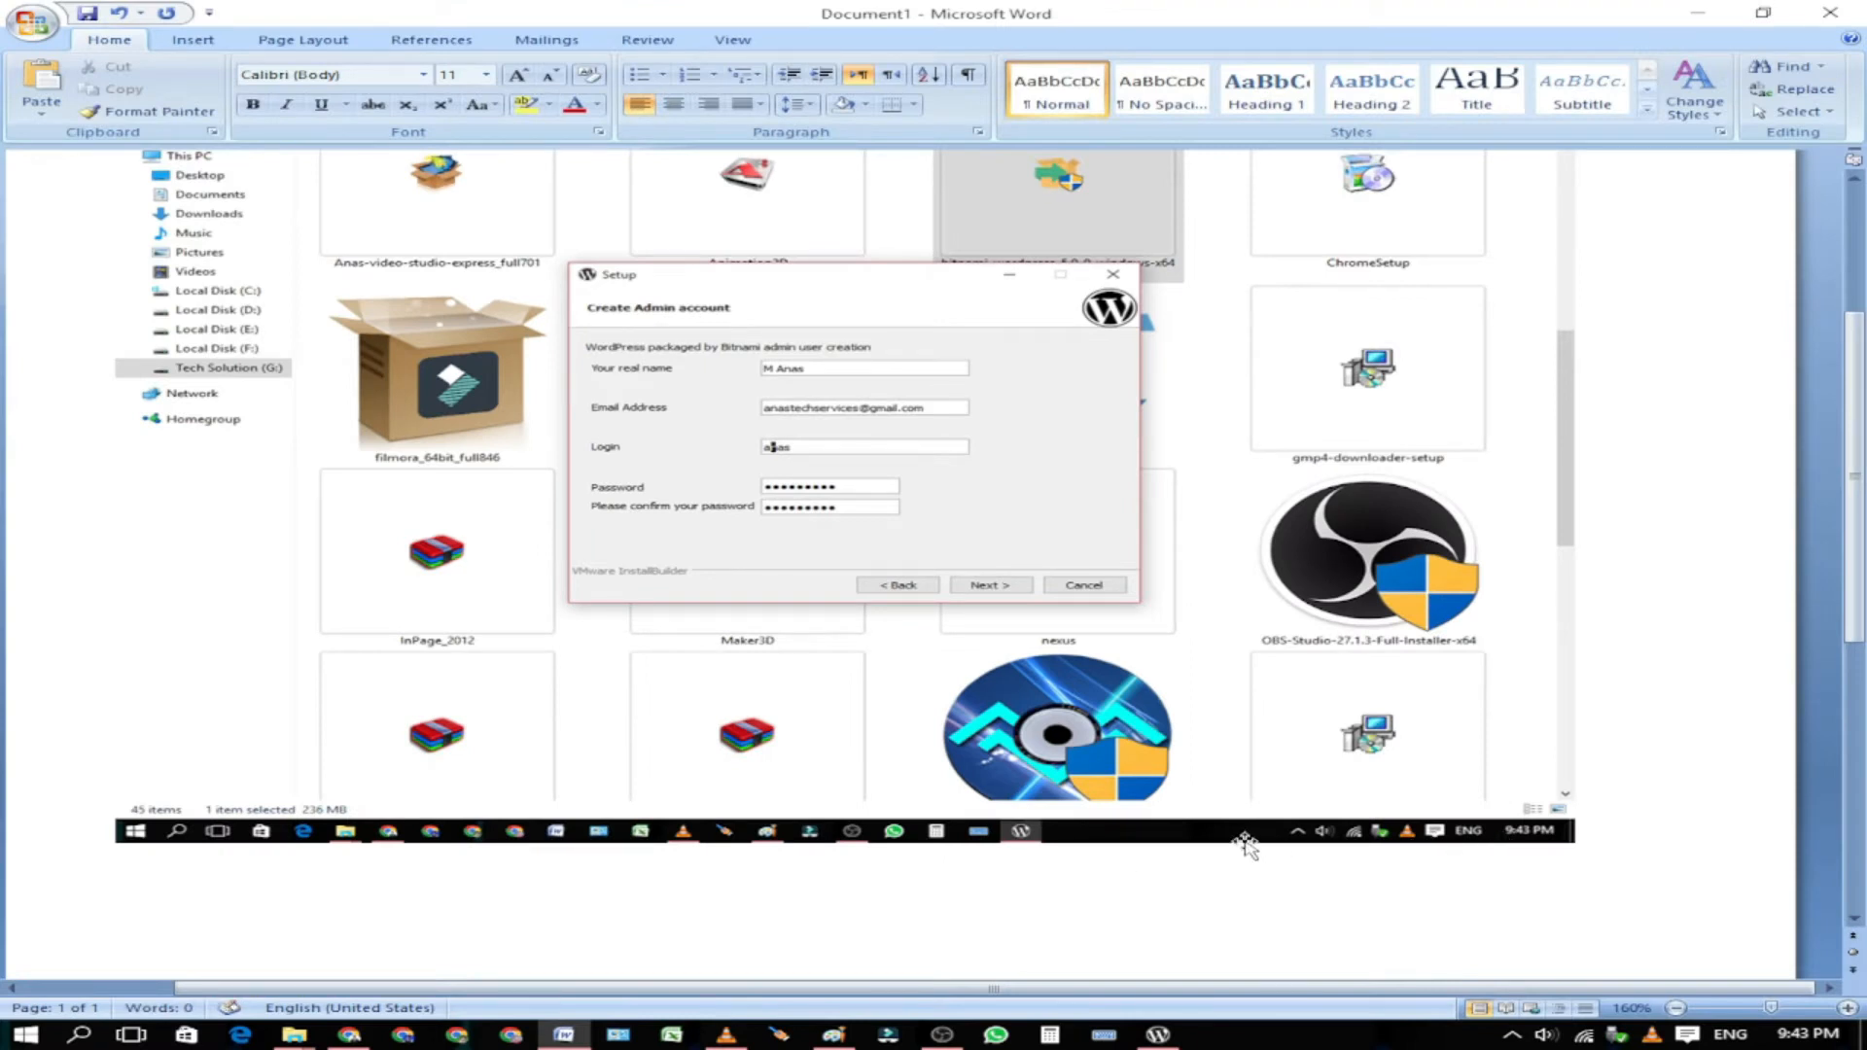
Step: Accept the blog name and turn on GMail mail support
key(ctrl+v)
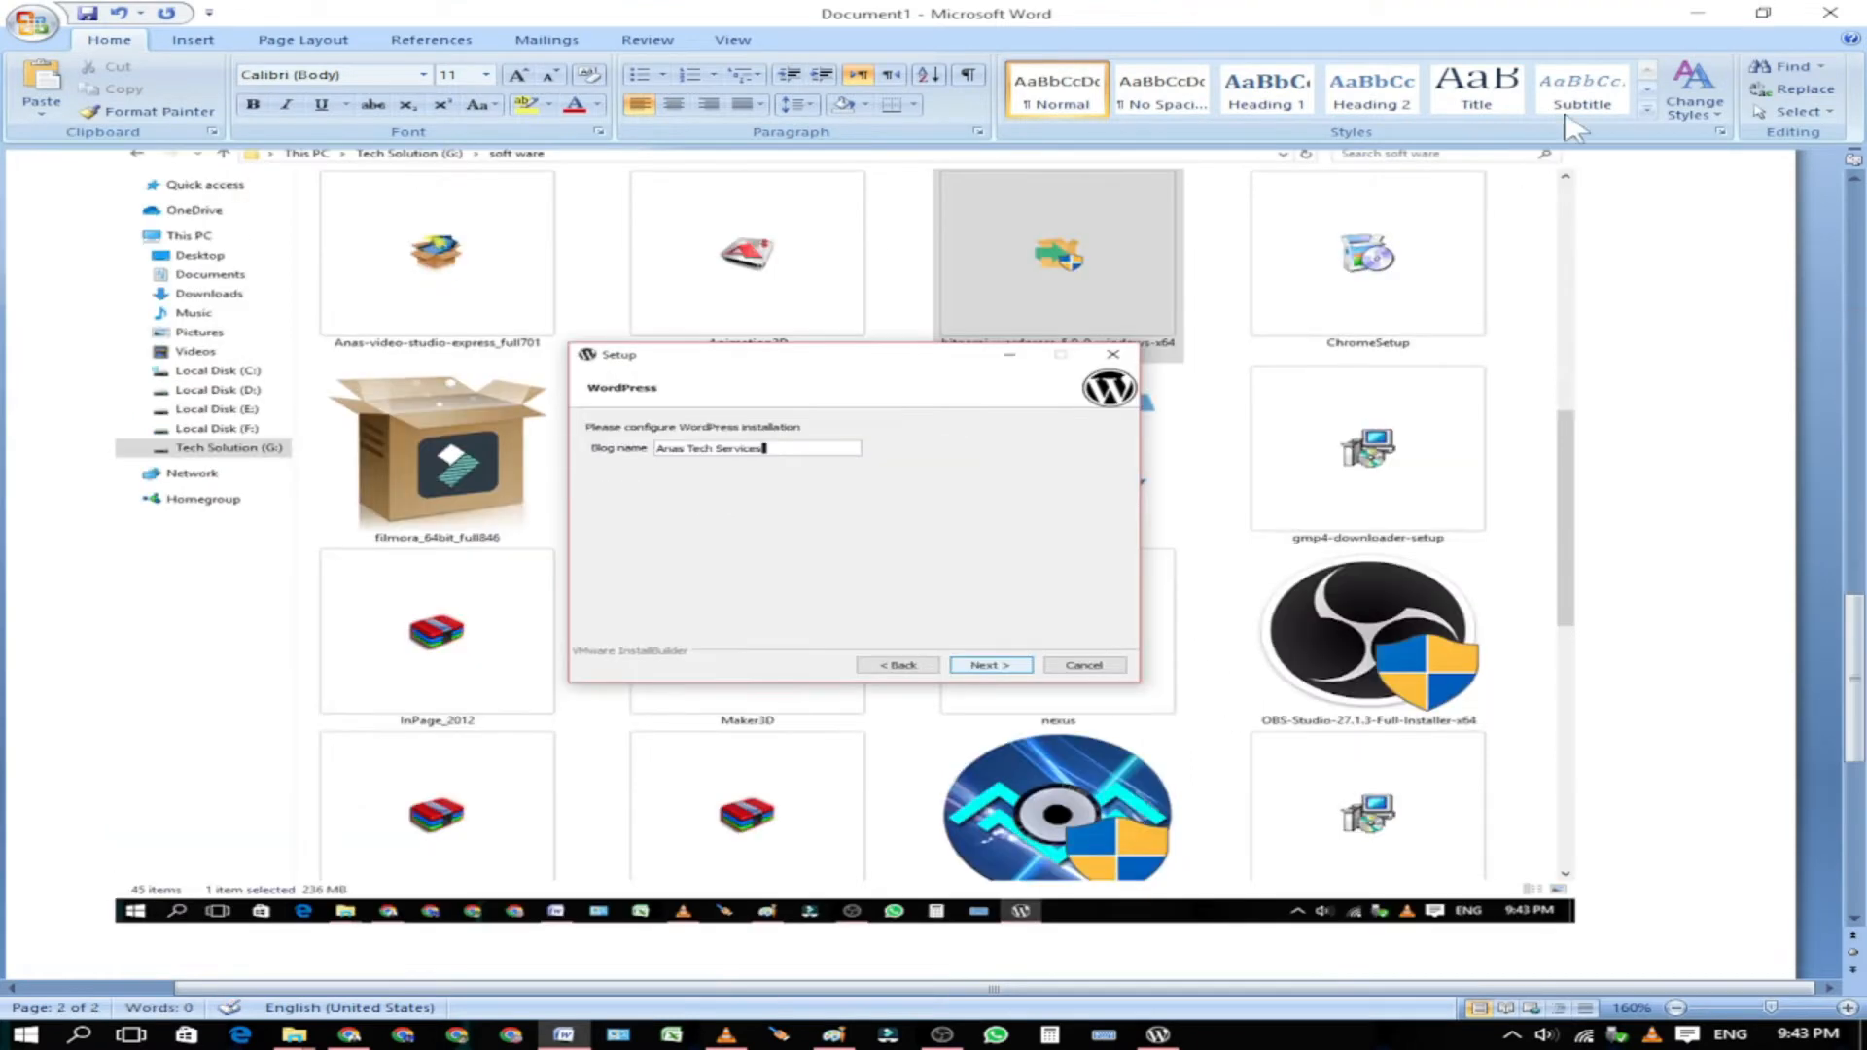
click(1697, 13)
click(1107, 721)
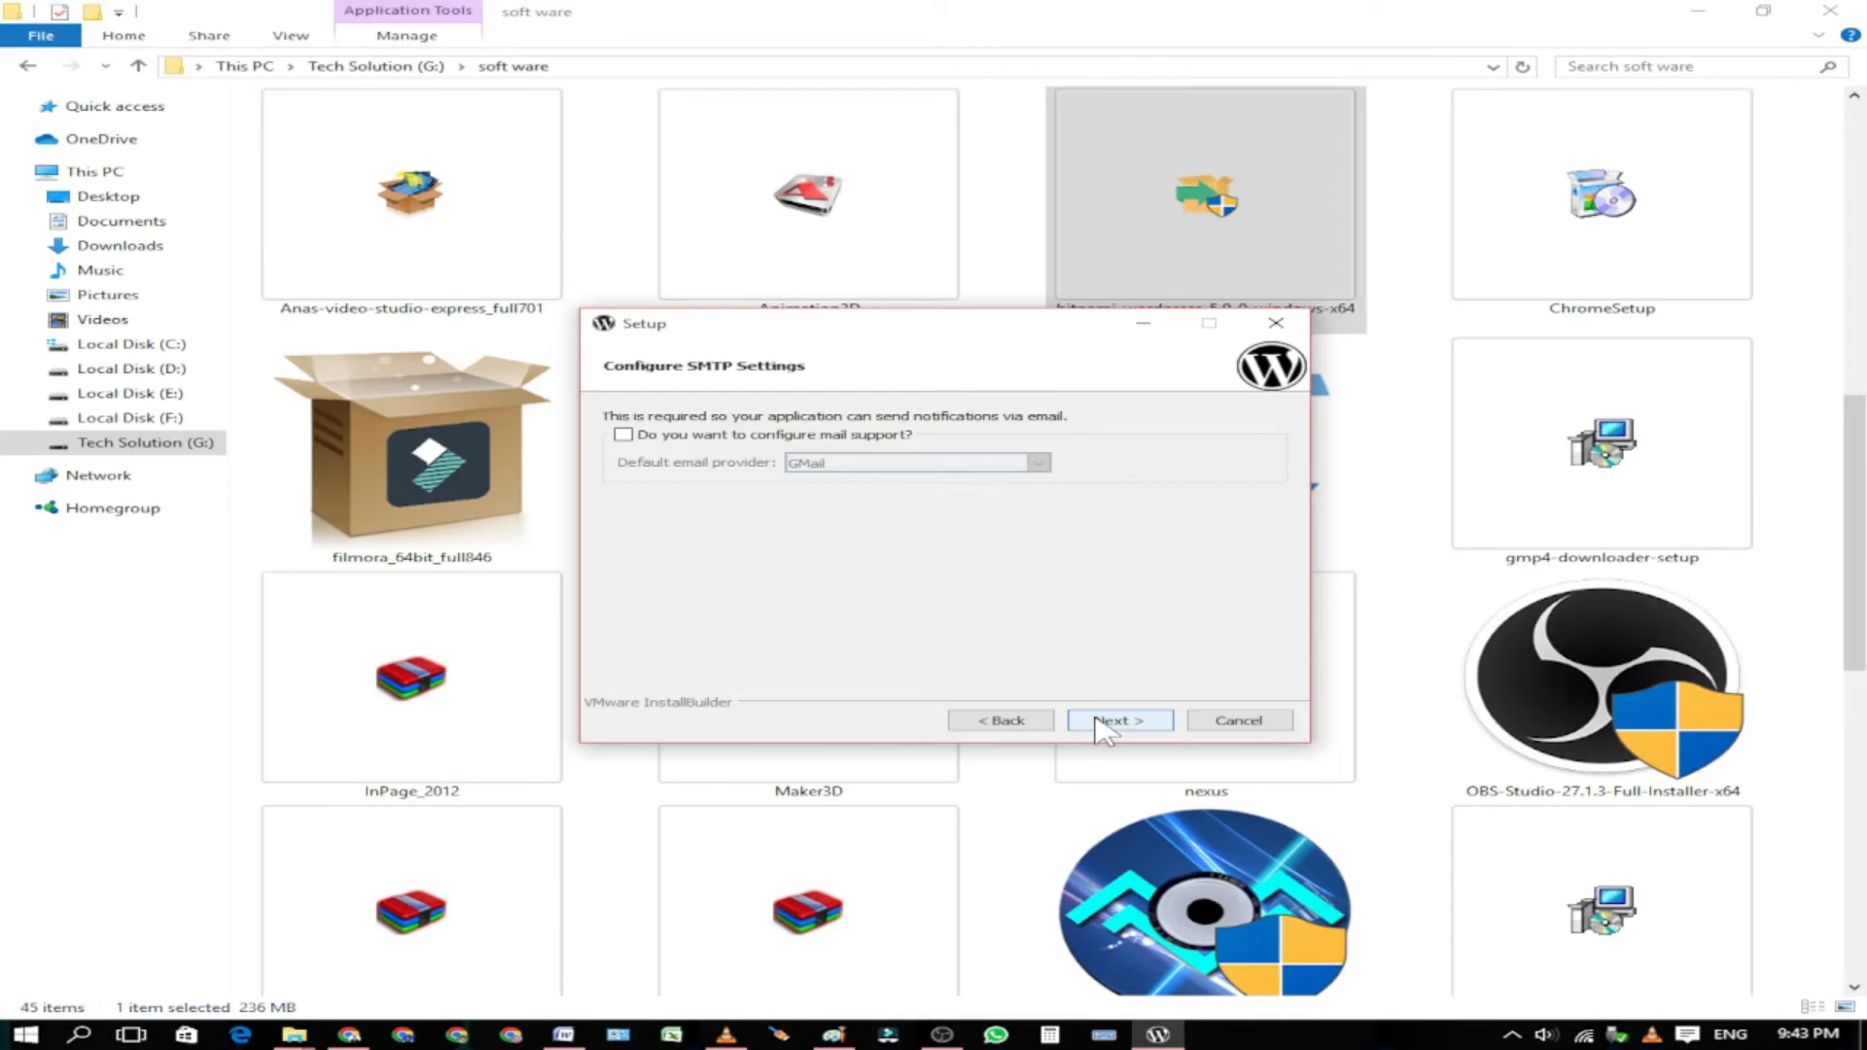
click(792, 434)
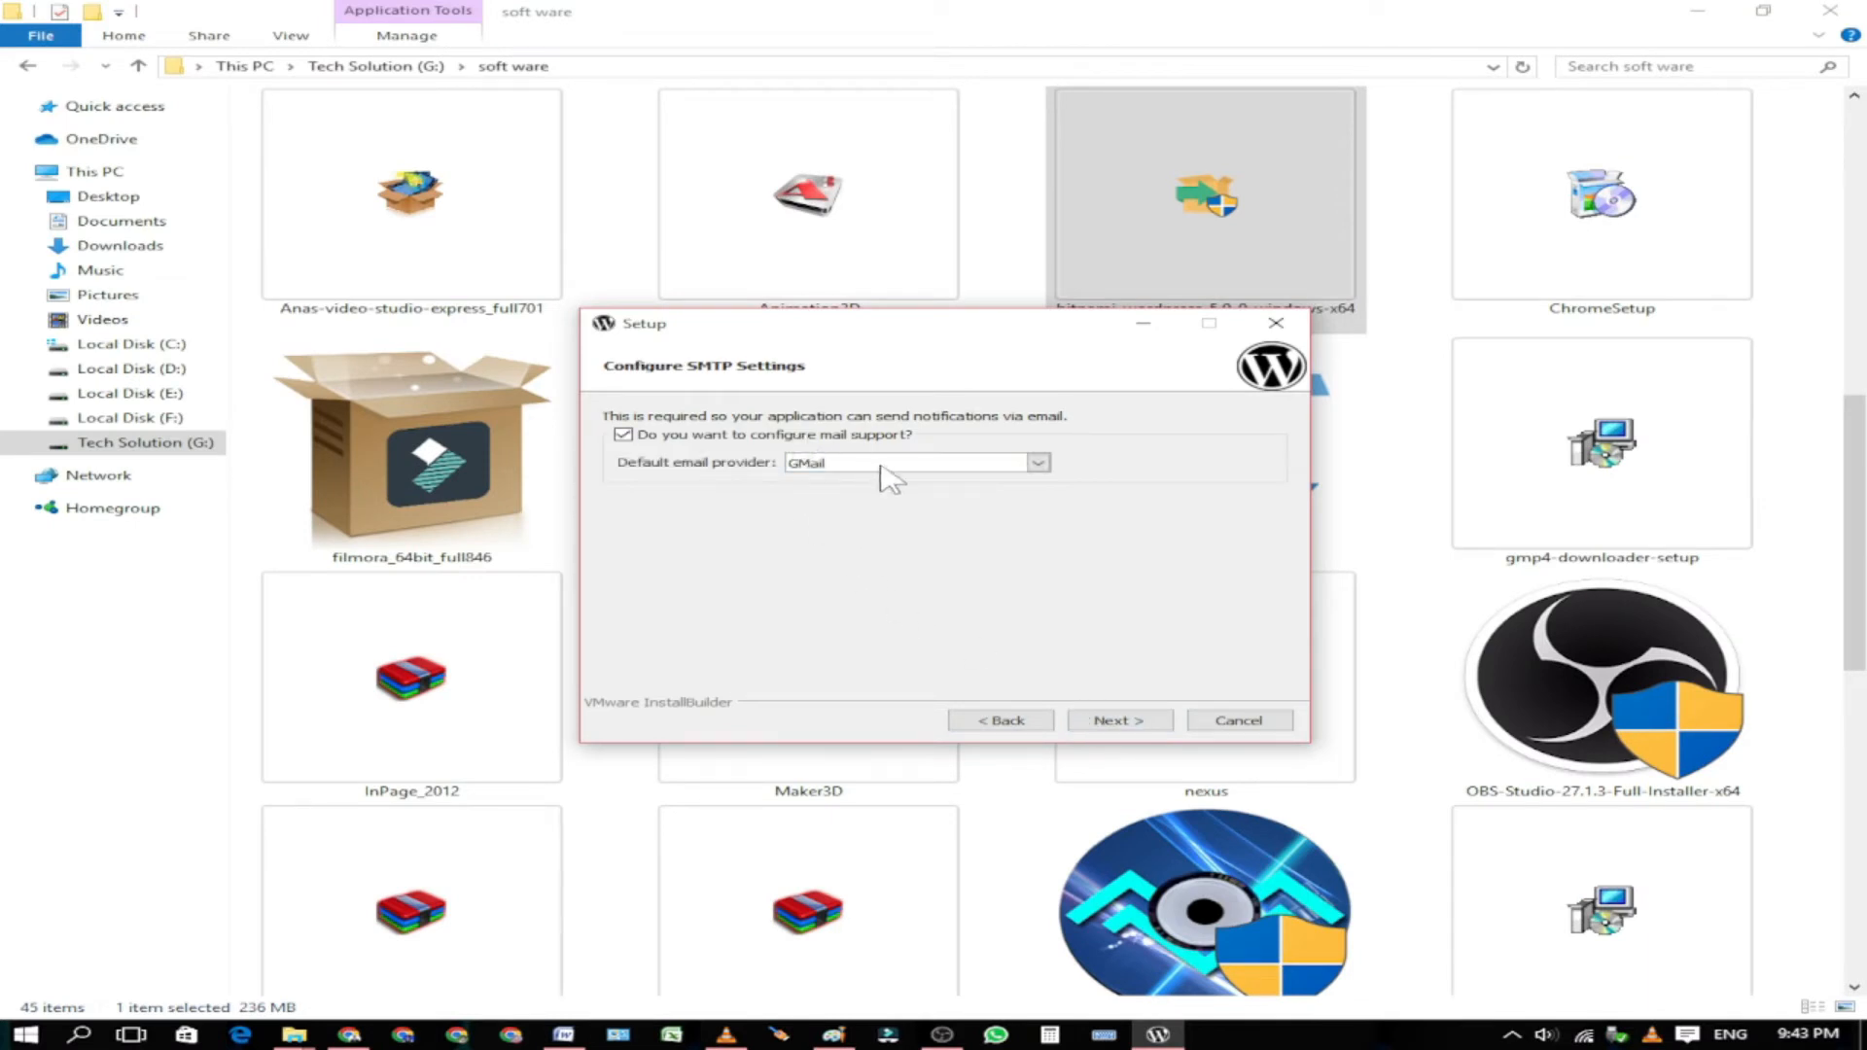
click(1116, 729)
Step: Fill in the GMail address and password after the missing SMTP settings warning
click(786, 458)
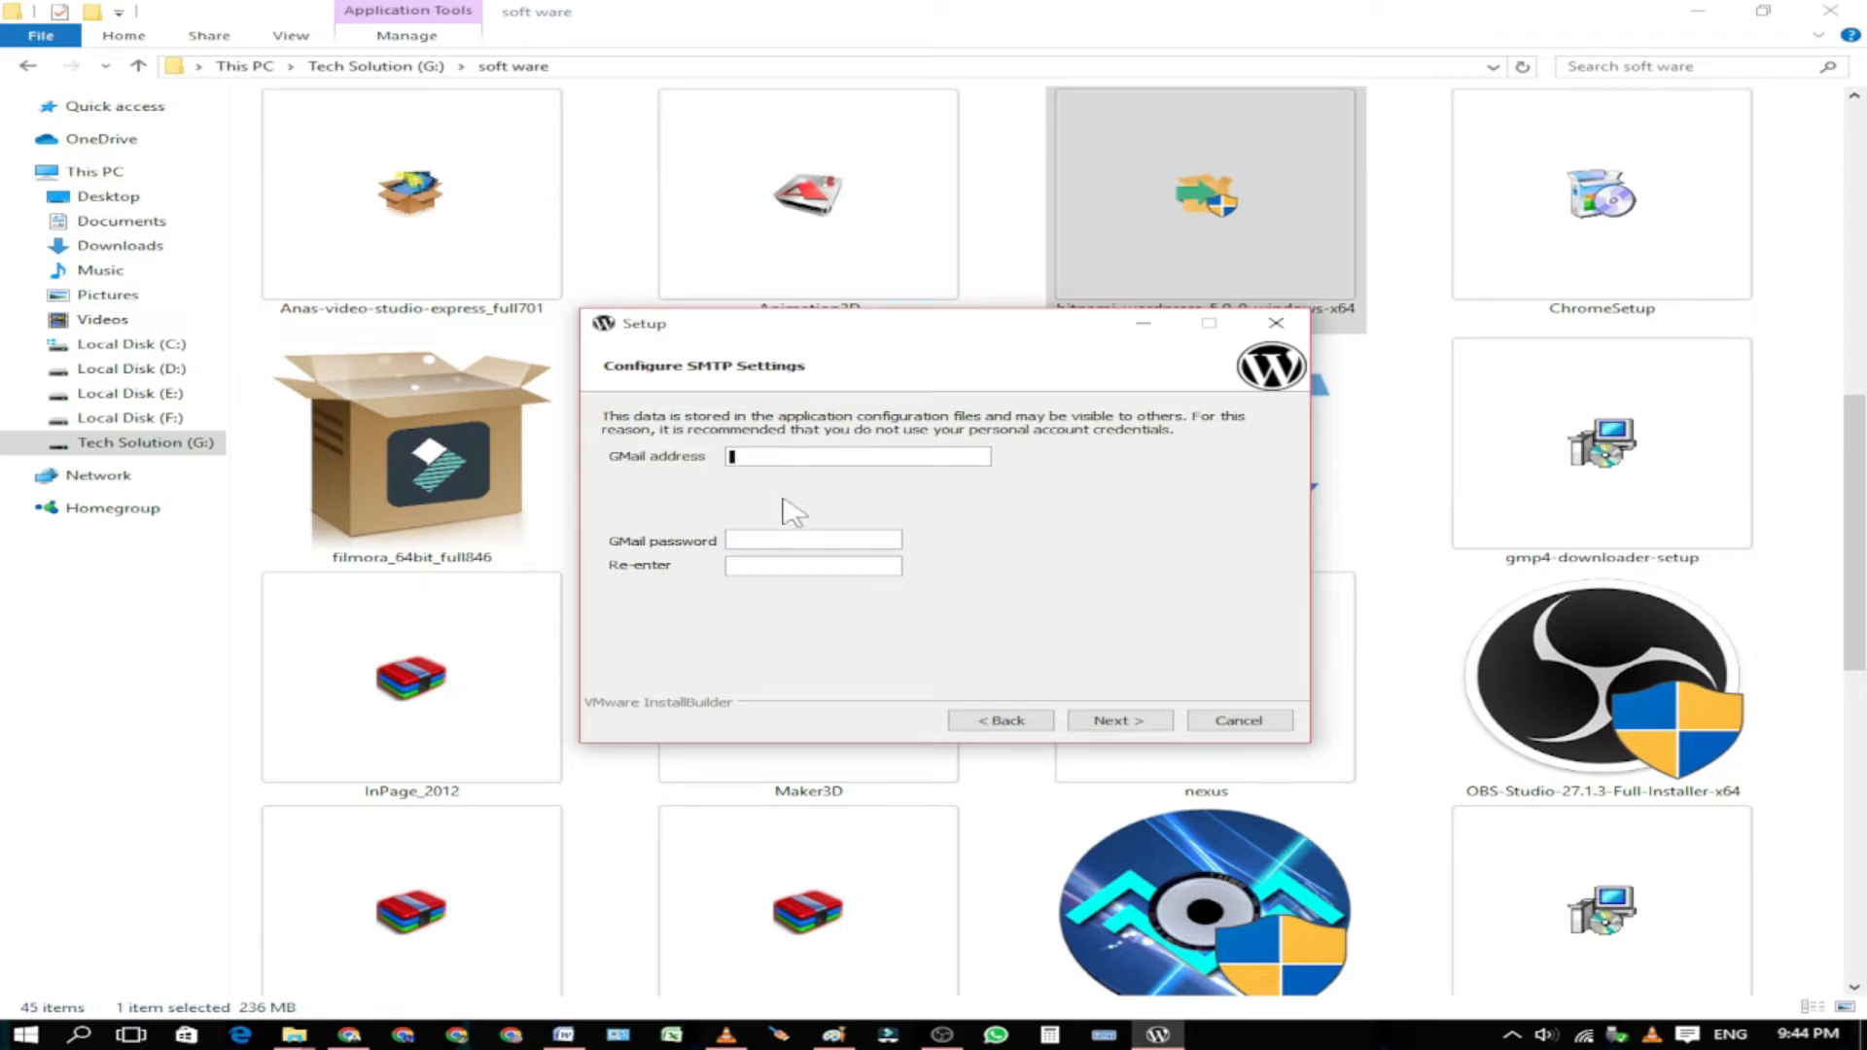
click(1107, 728)
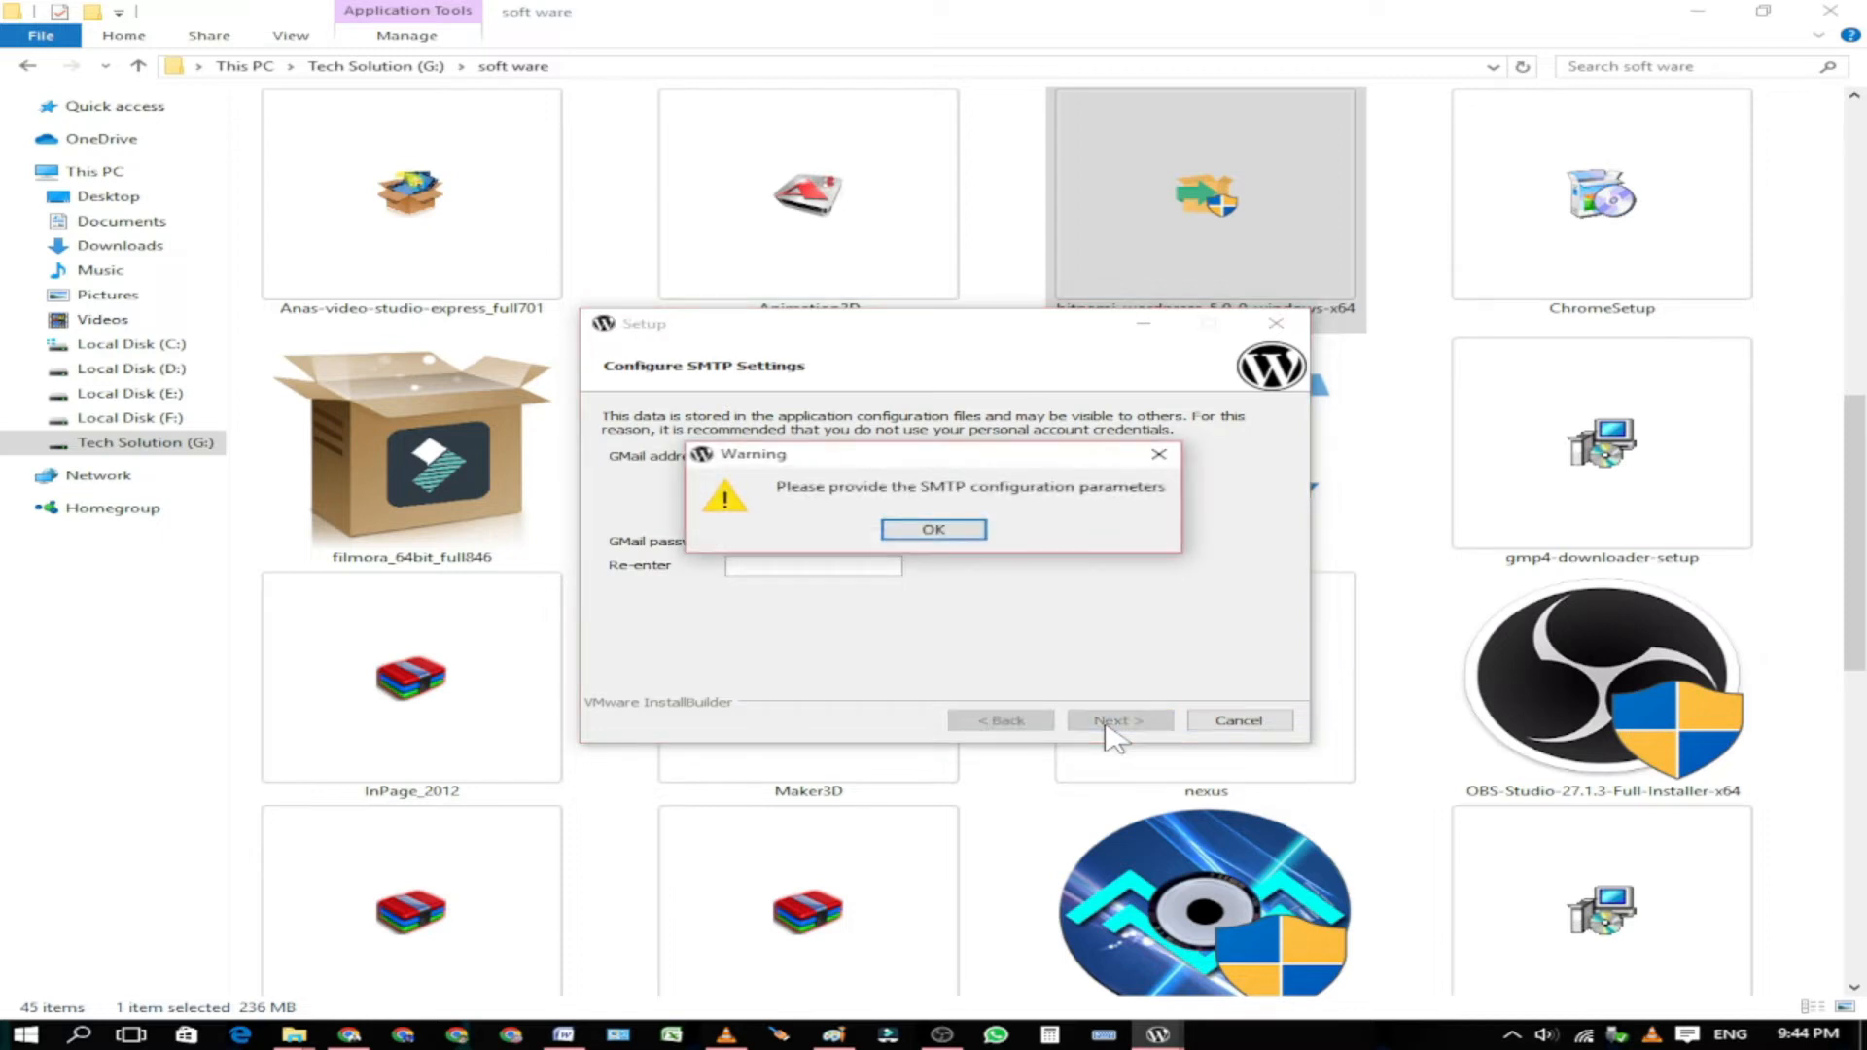
click(1158, 471)
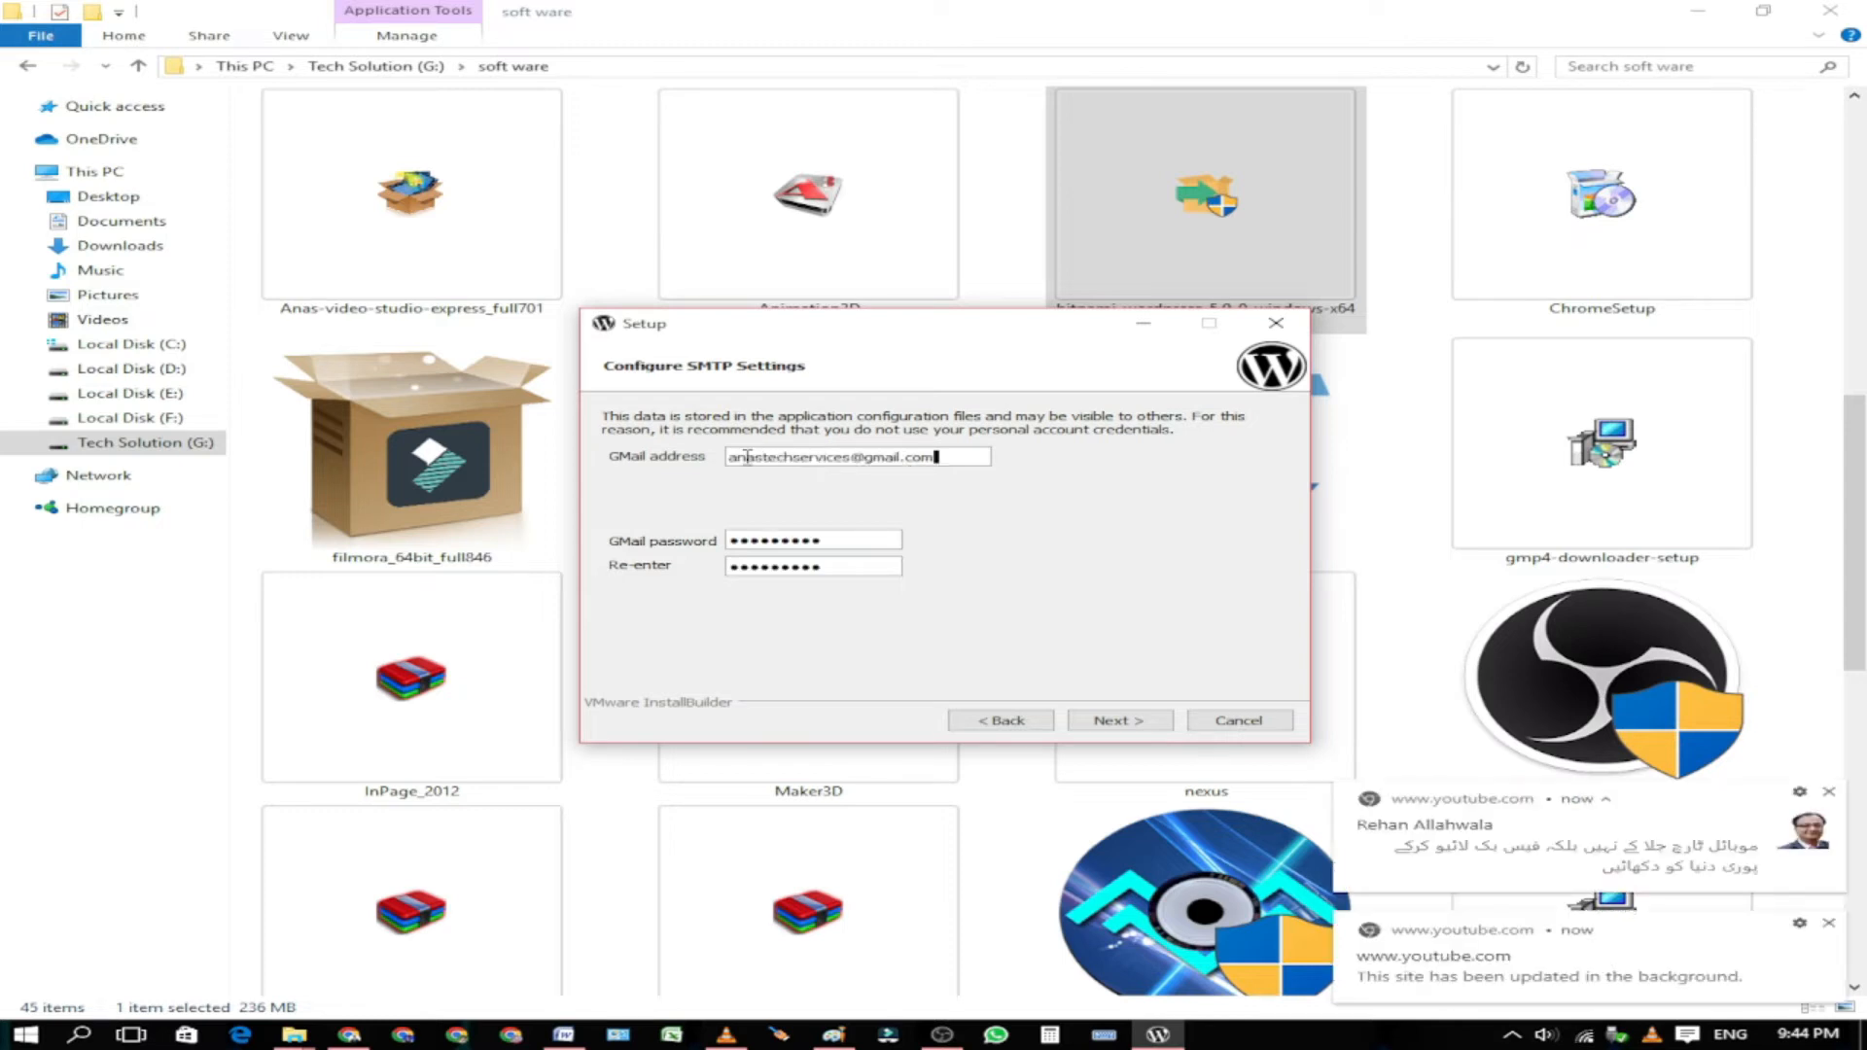
drag(746, 457, 942, 464)
click(844, 546)
drag(805, 547, 720, 541)
click(835, 569)
Step: Skip the Deploy to the Cloud offer and start the installation
click(1118, 729)
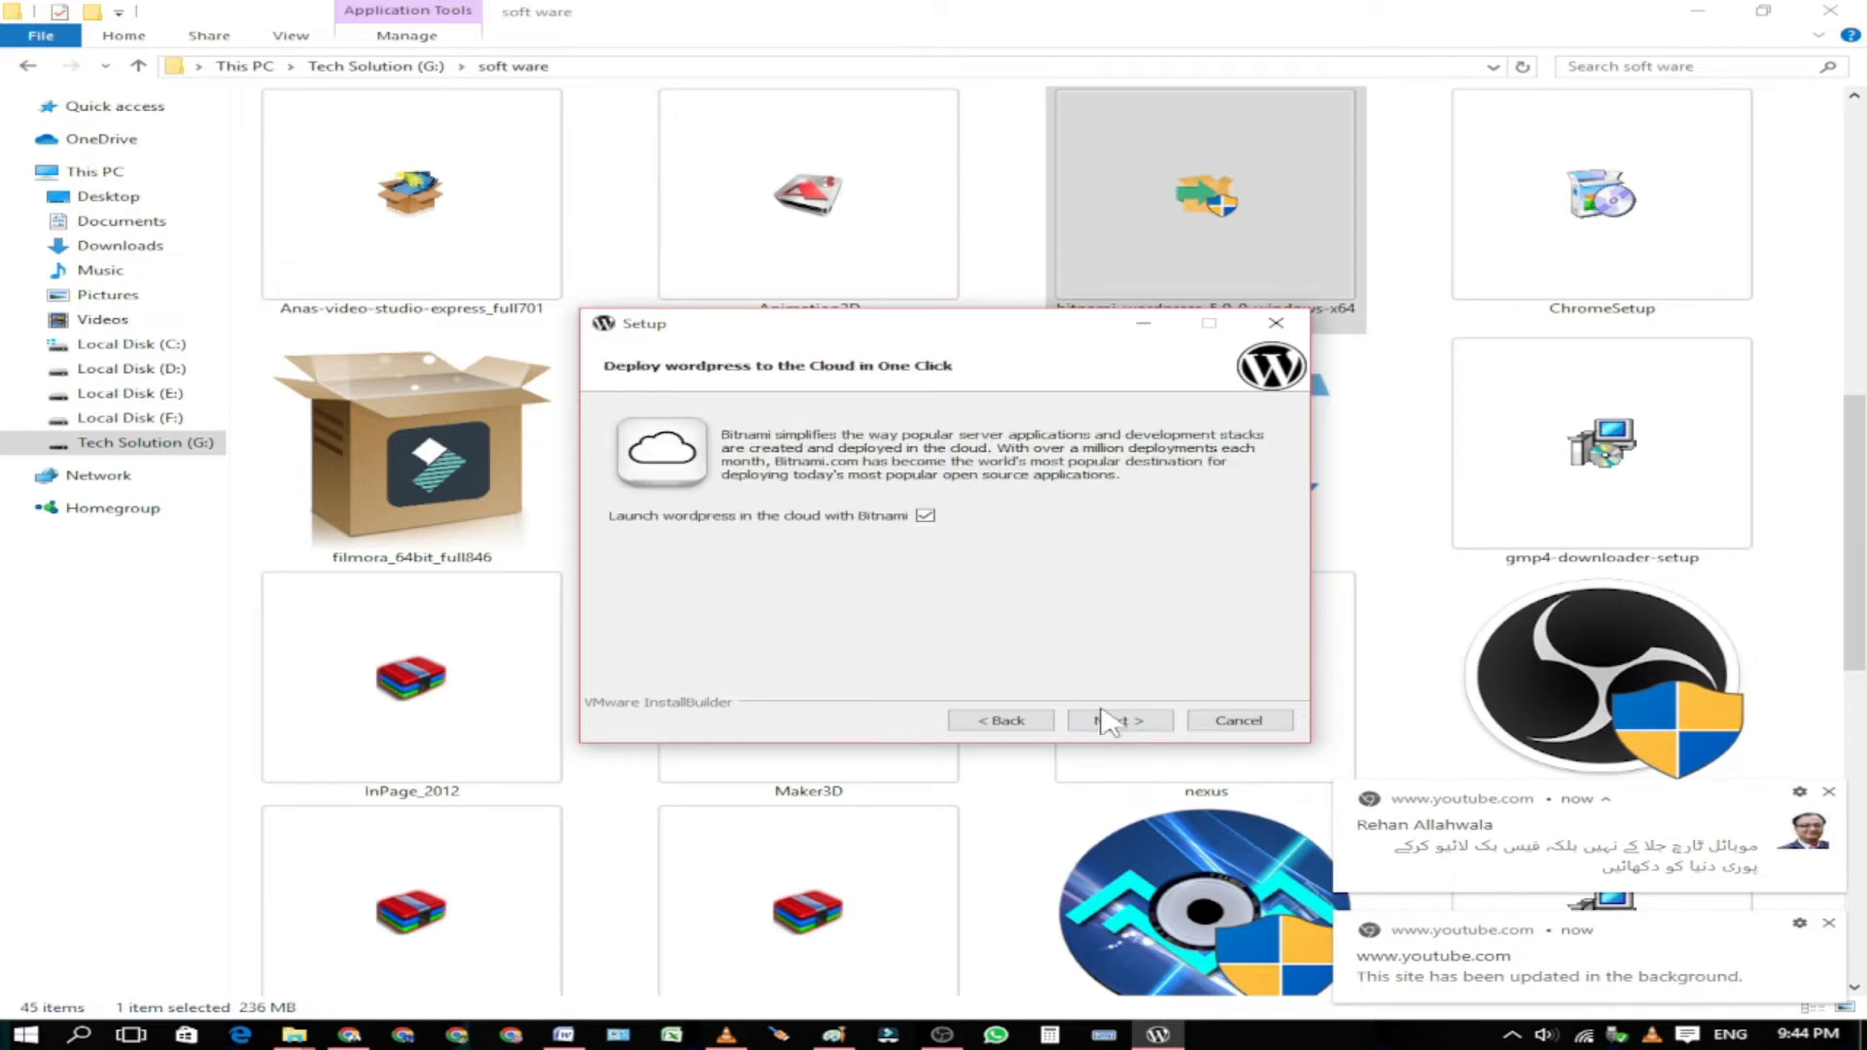
click(1118, 729)
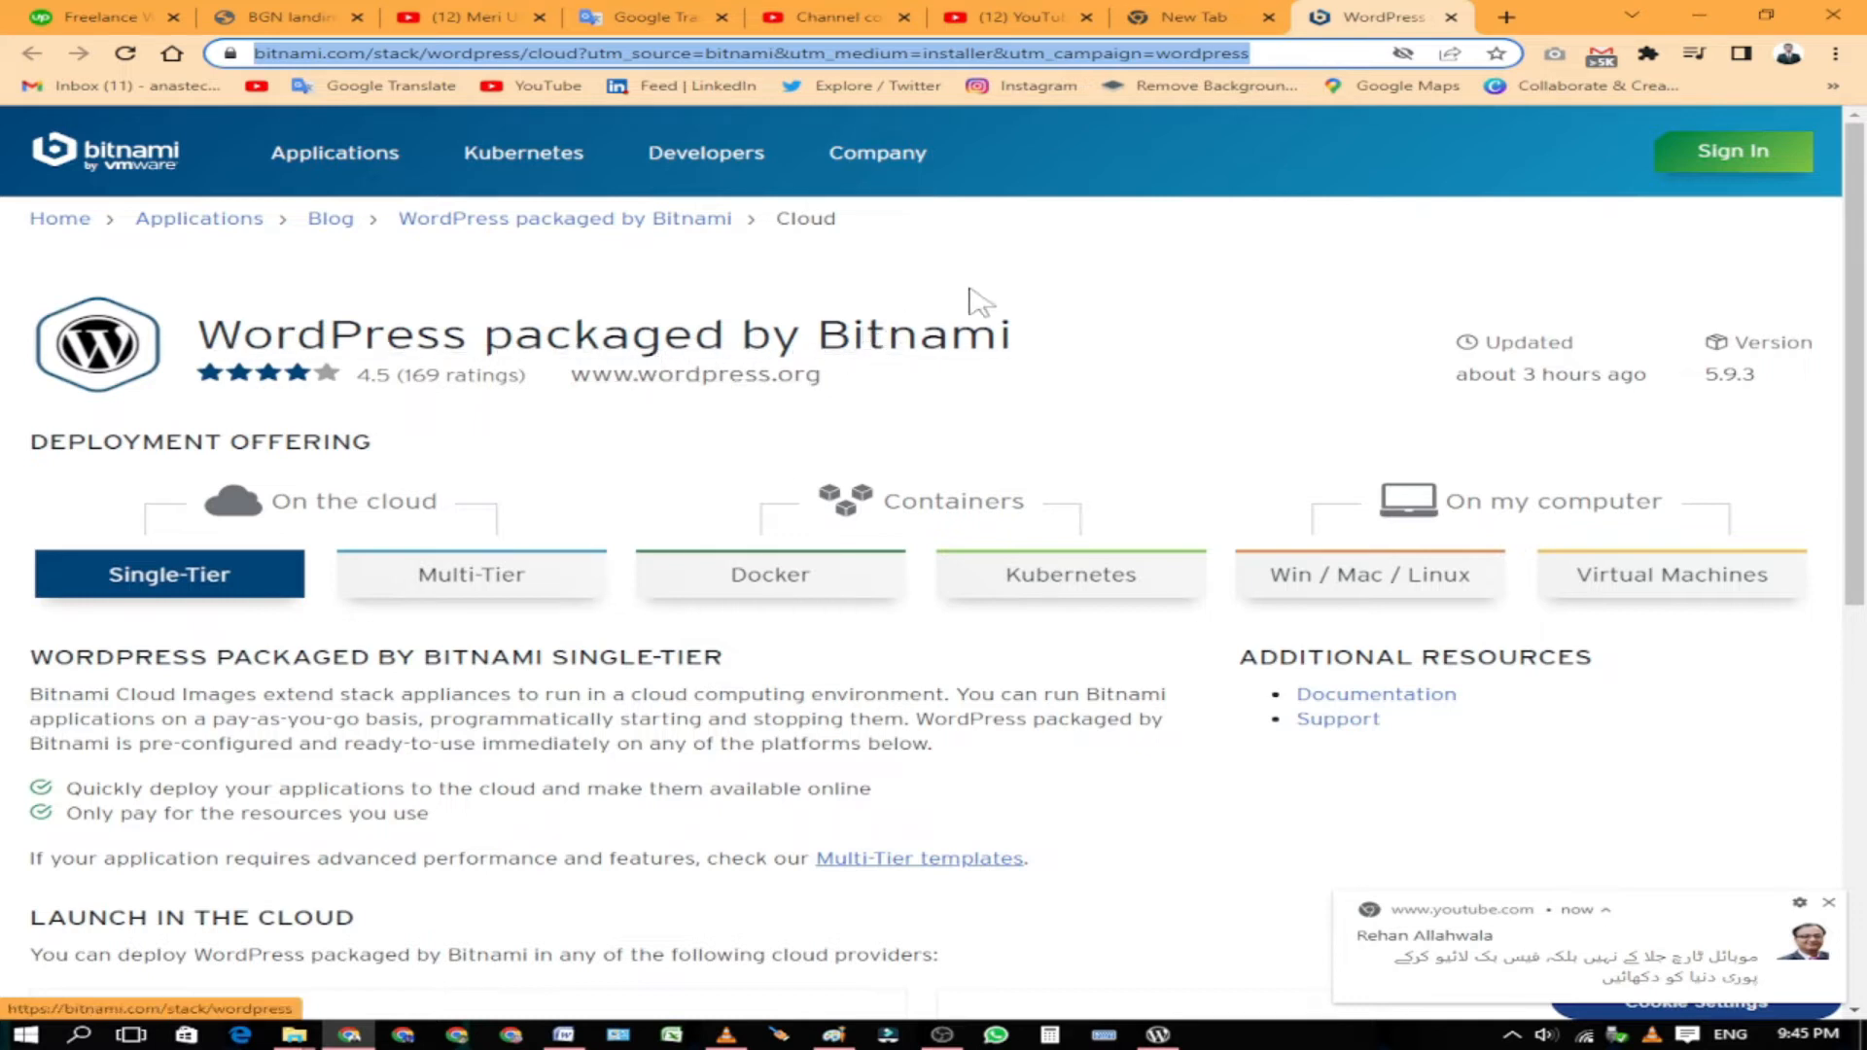
click(1046, 314)
scroll(1146, 865, down, 1)
click(1157, 1035)
click(1719, 5)
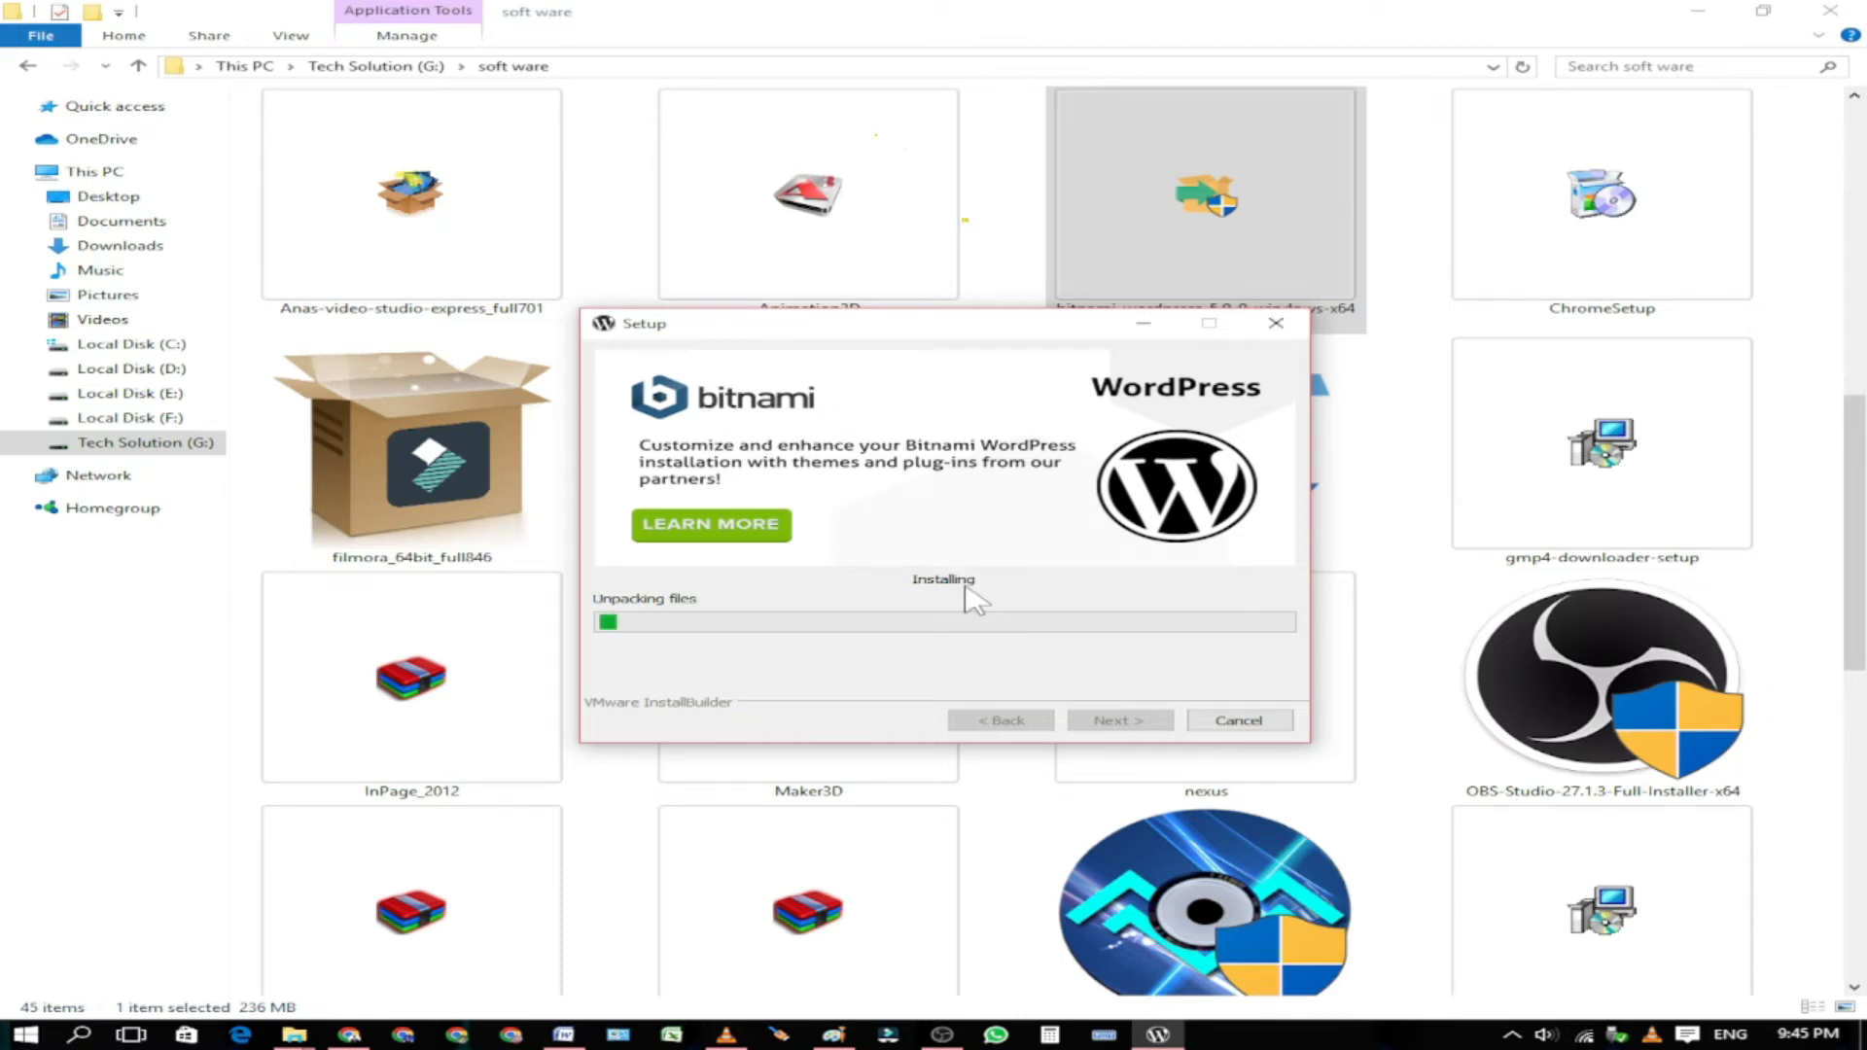
Step: Minimize File Explorer and refresh the desktop
click(1692, 12)
right_click(859, 48)
click(931, 109)
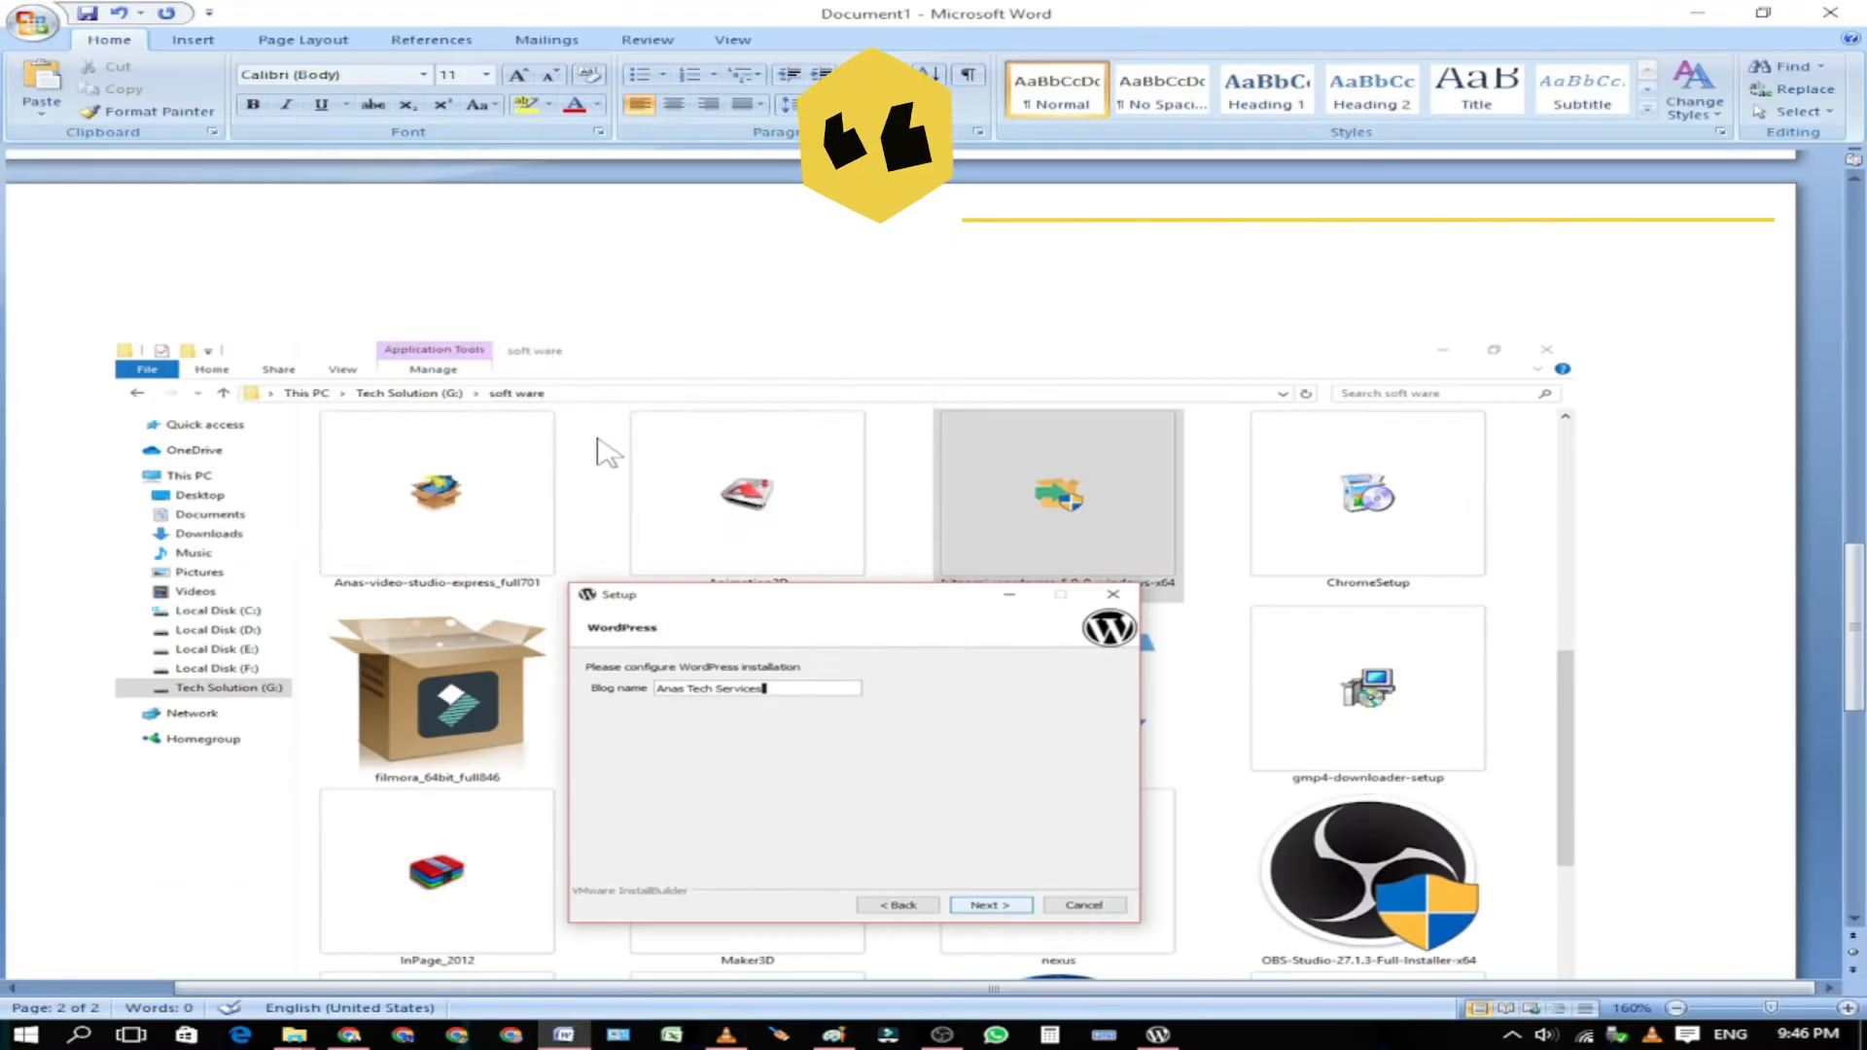
Step: Save the Word document as Doc1s
key(ctrl+s)
click(354, 383)
text(s)
click(679, 510)
click(32, 21)
click(133, 209)
key(Return)
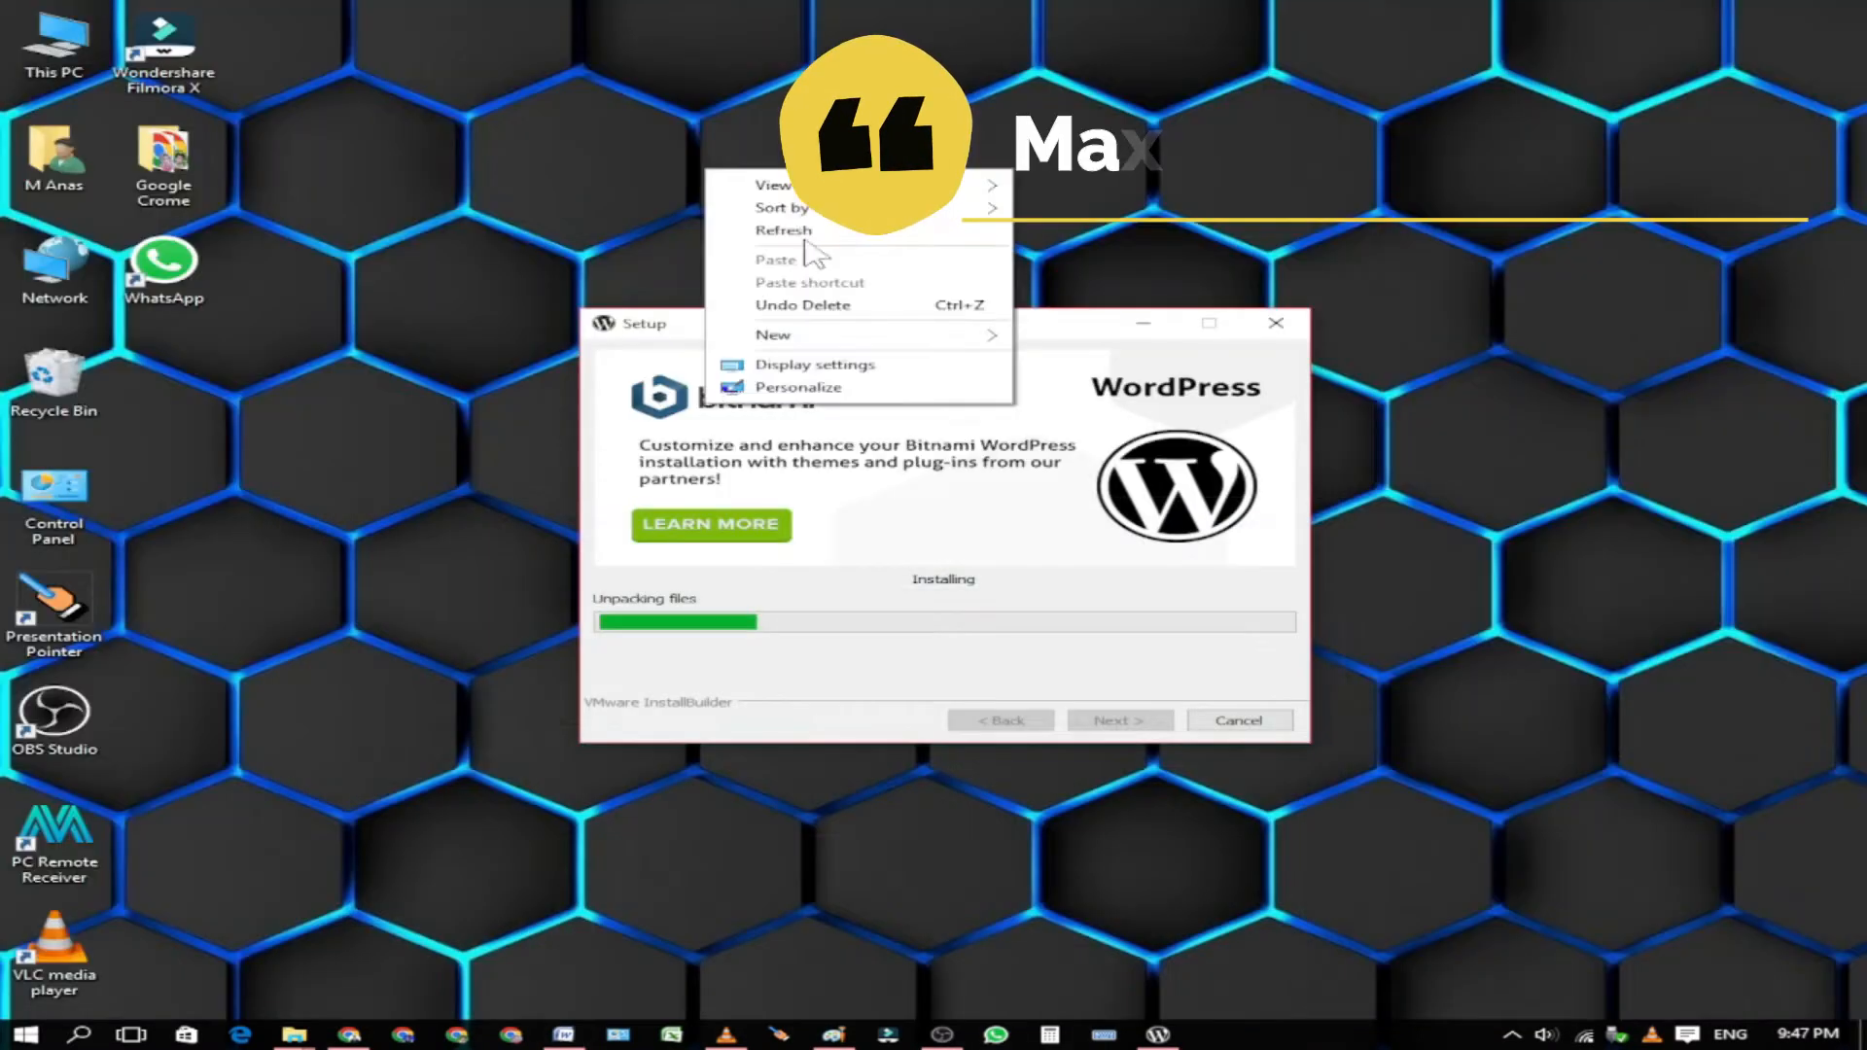
Step: Reposition the setup window while installation advances to Configuring database
click(815, 250)
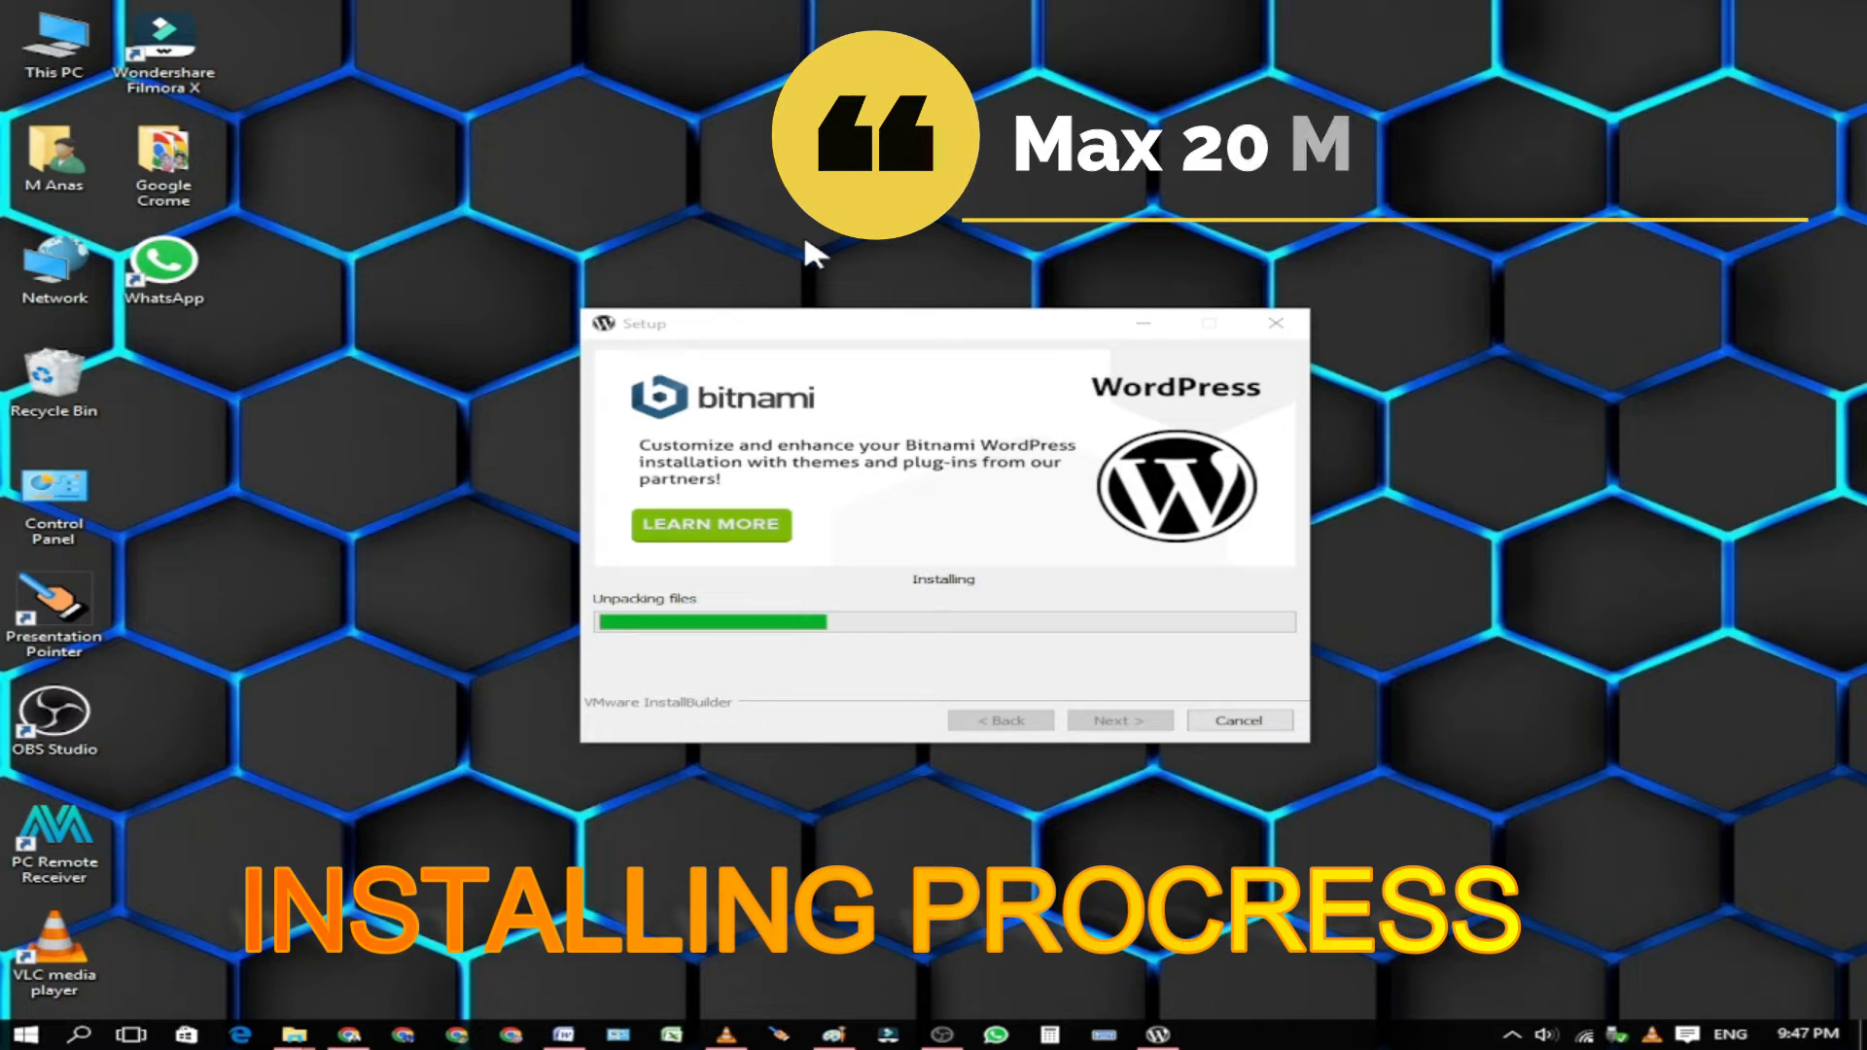
drag(865, 324, 869, 307)
click(736, 15)
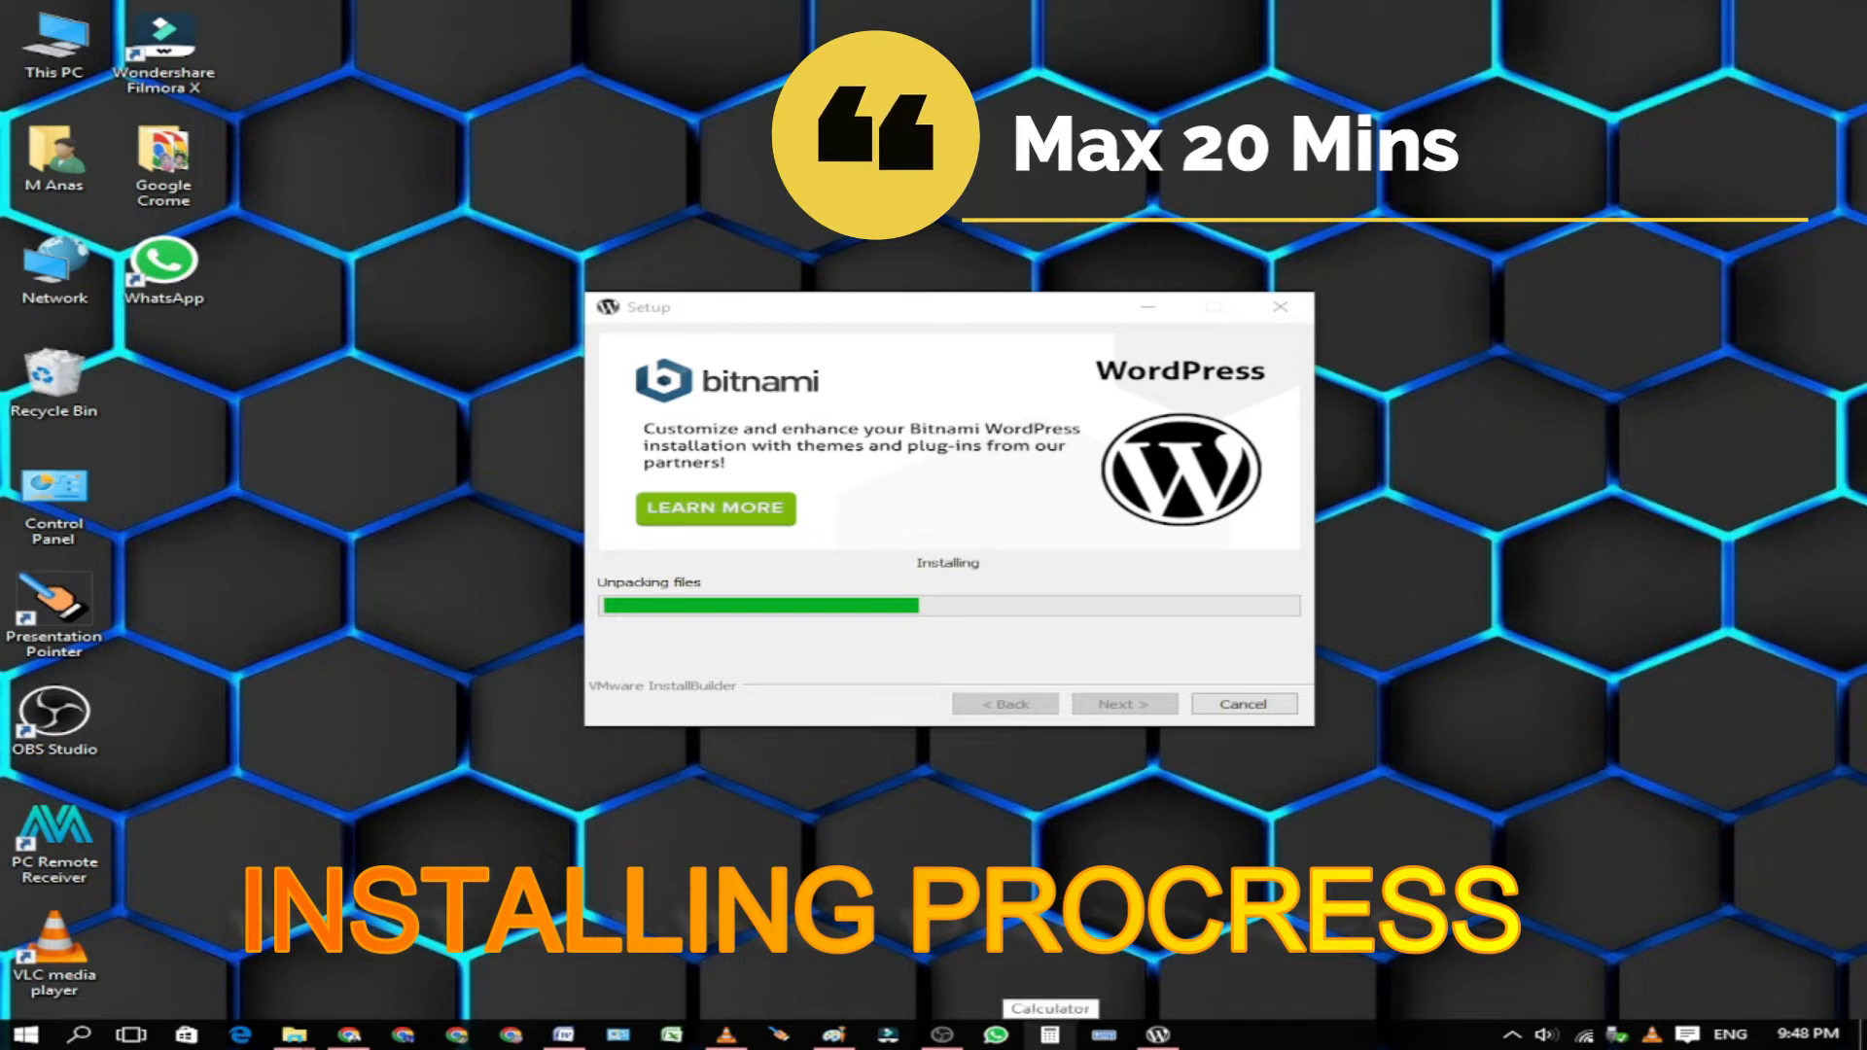
right_click(1561, 70)
click(1617, 132)
key(XF86AudioRaiseVolume)
key(XF86AudioRaiseVolume)
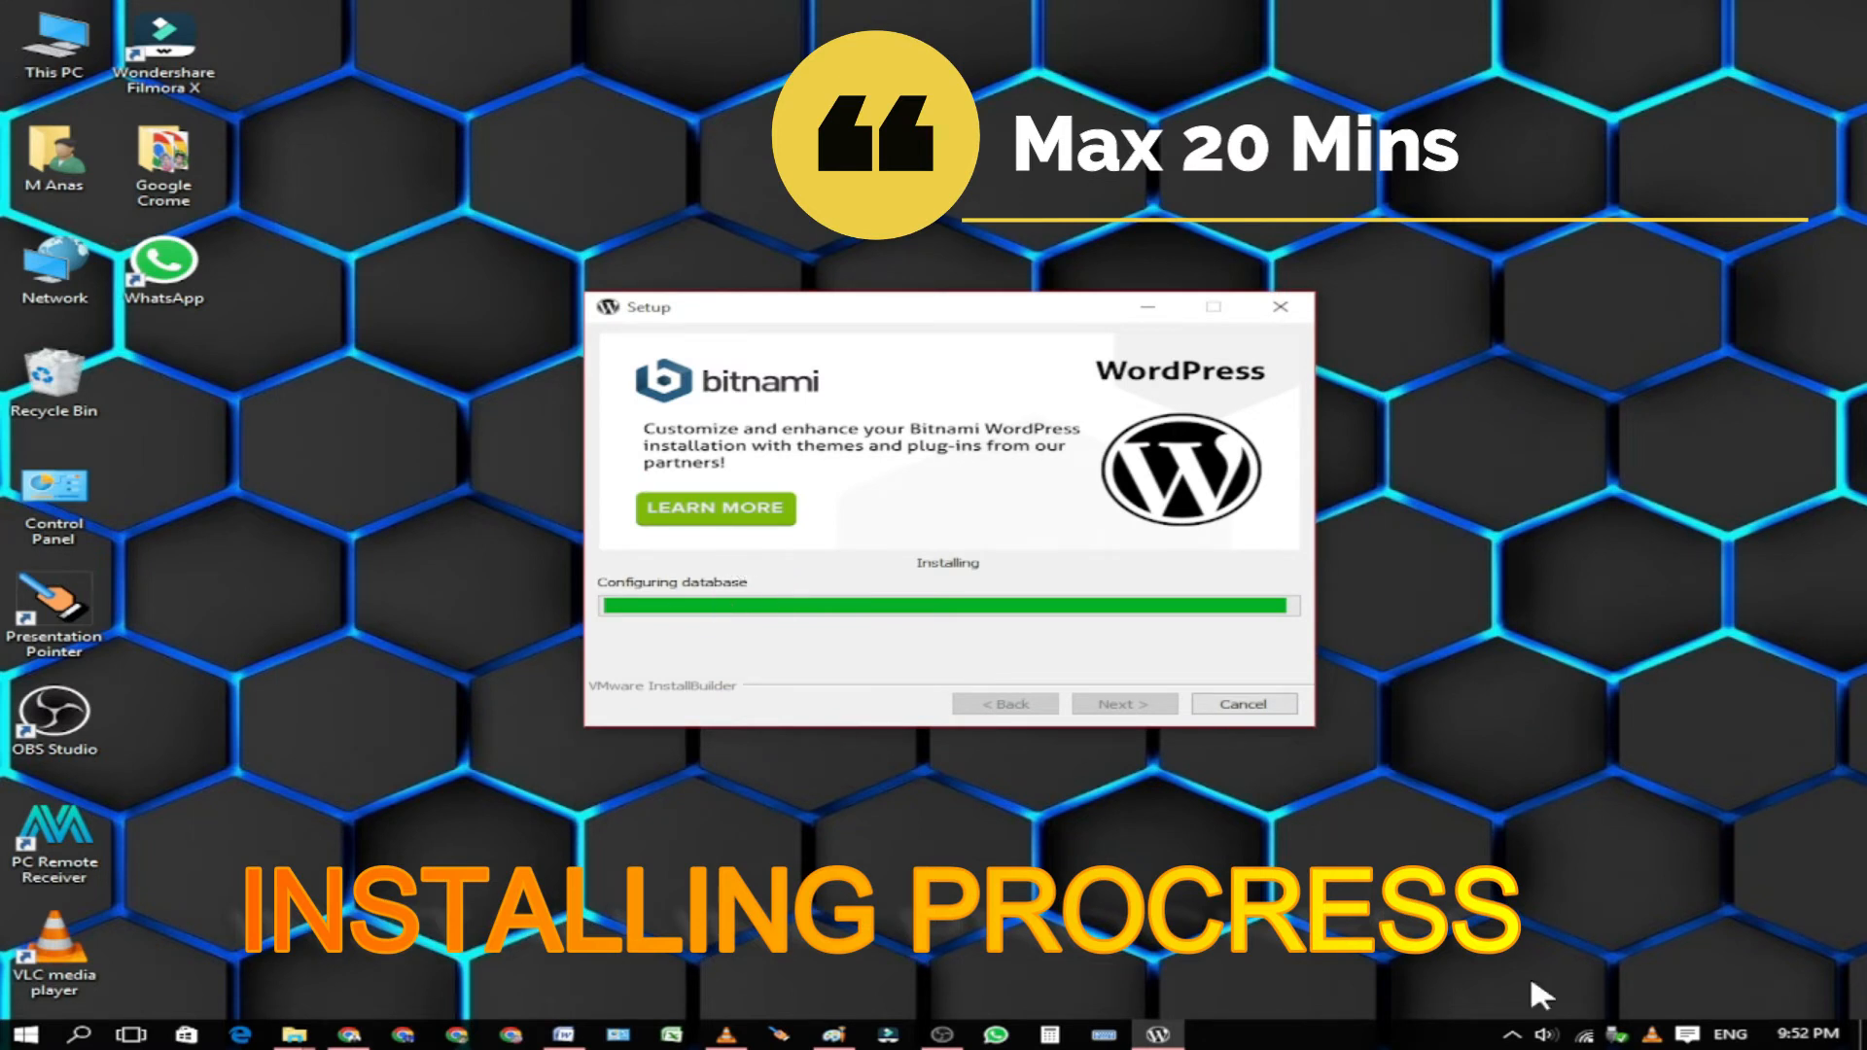
Step: Move the Setup window aside and allow the database service through Windows Firewall
drag(962, 316, 998, 291)
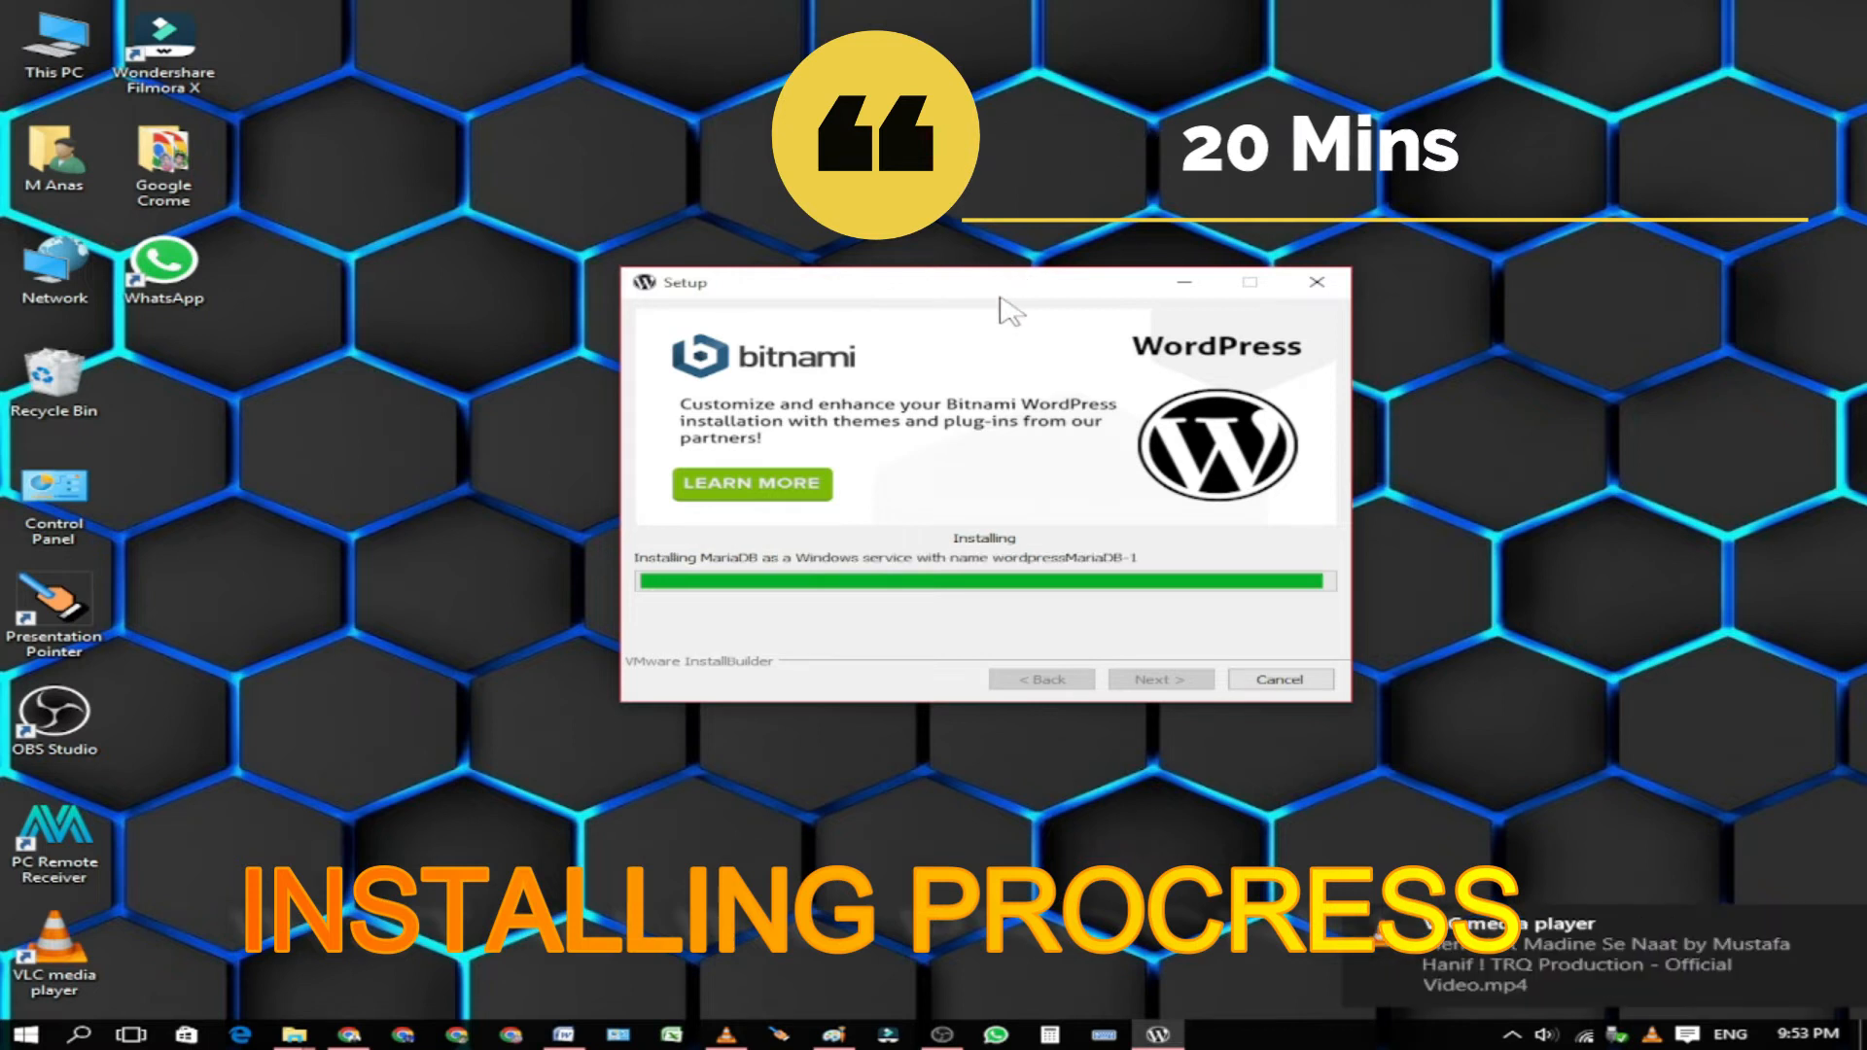
click(1052, 713)
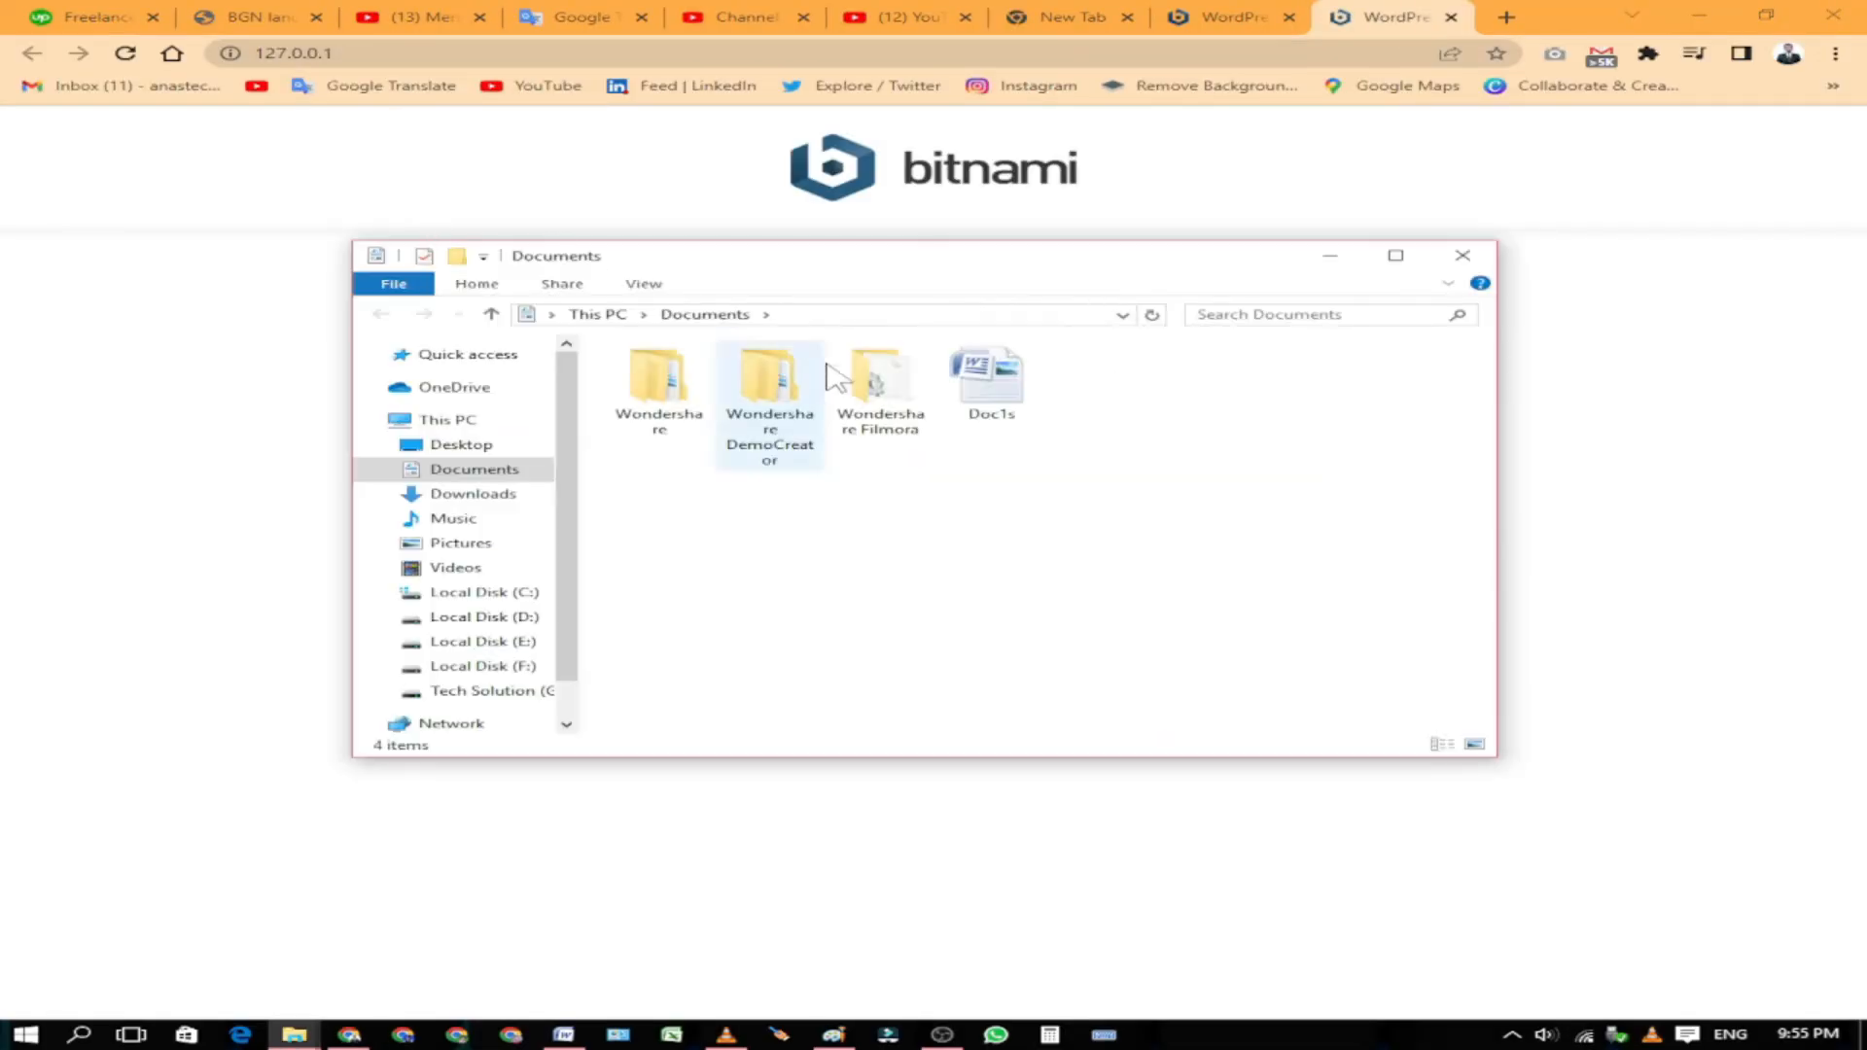
Step: Minimize File Explorer and return to the 'WordPress is now installed' tab's Access WordPress link
click(483, 642)
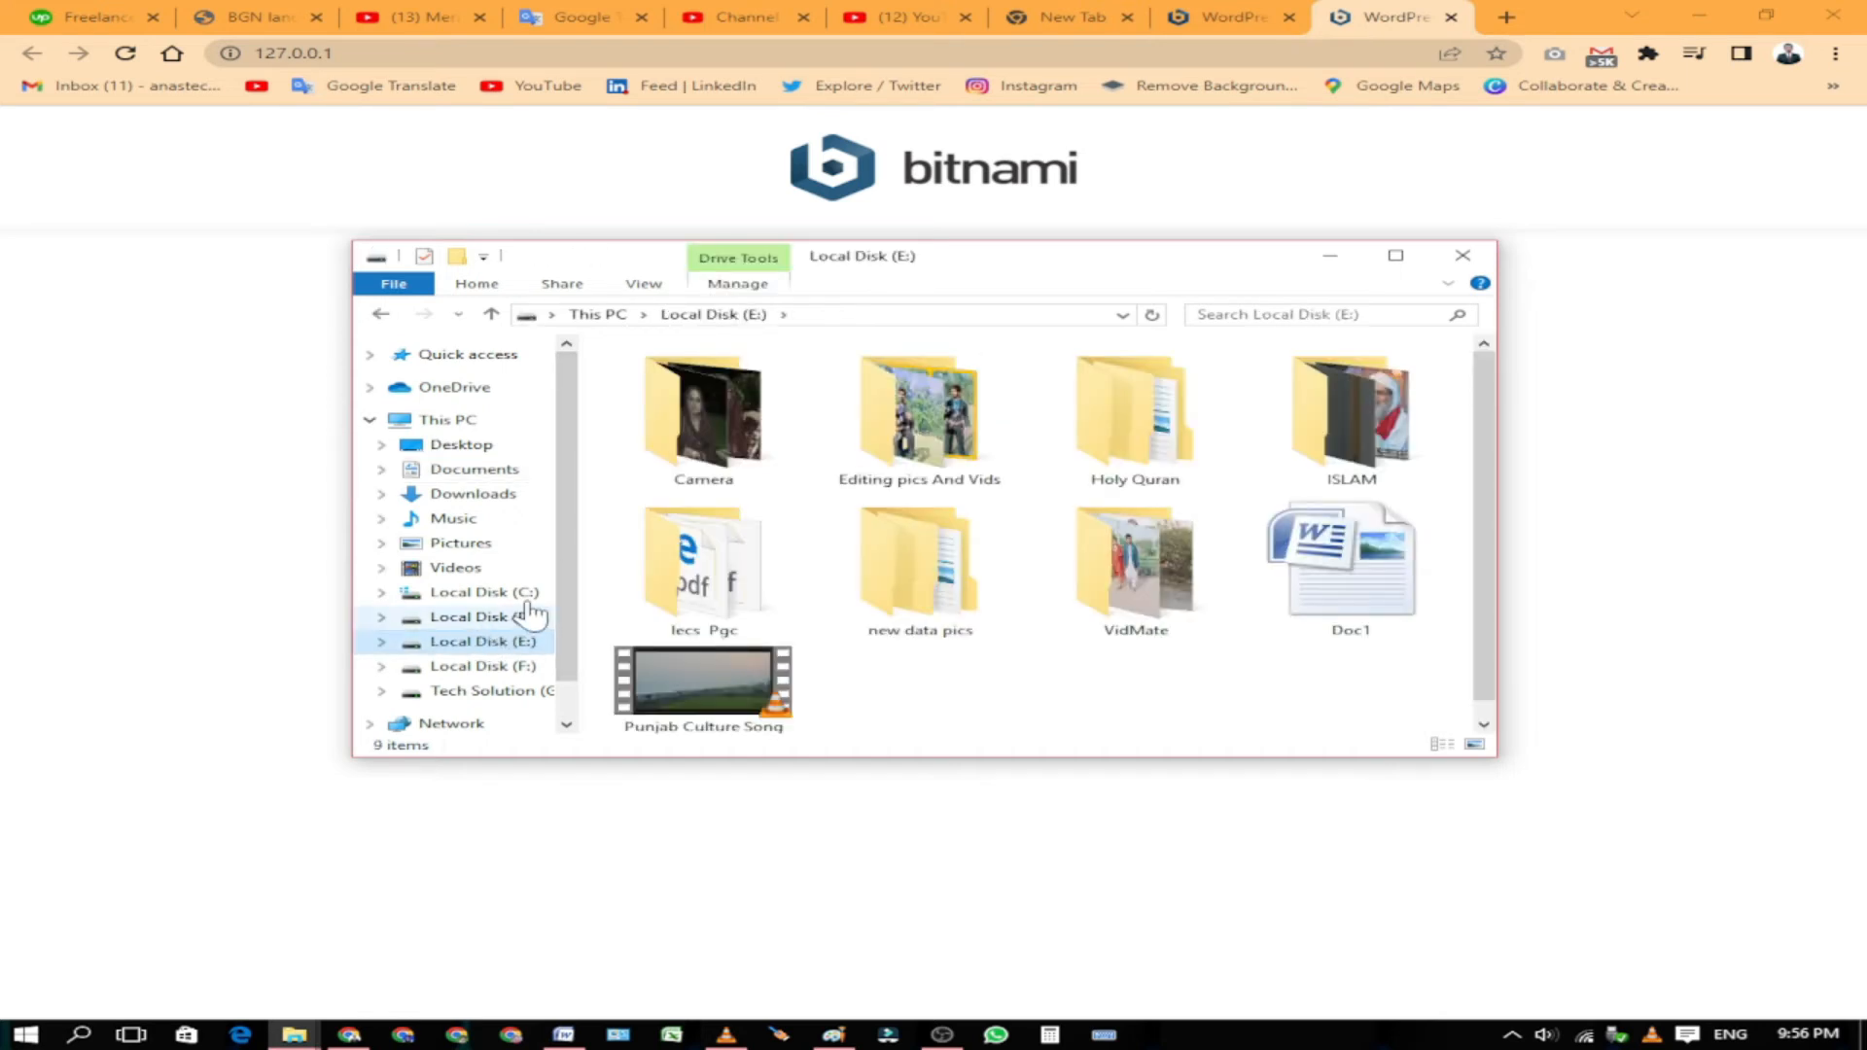
drag(972, 257, 908, 254)
click(1290, 262)
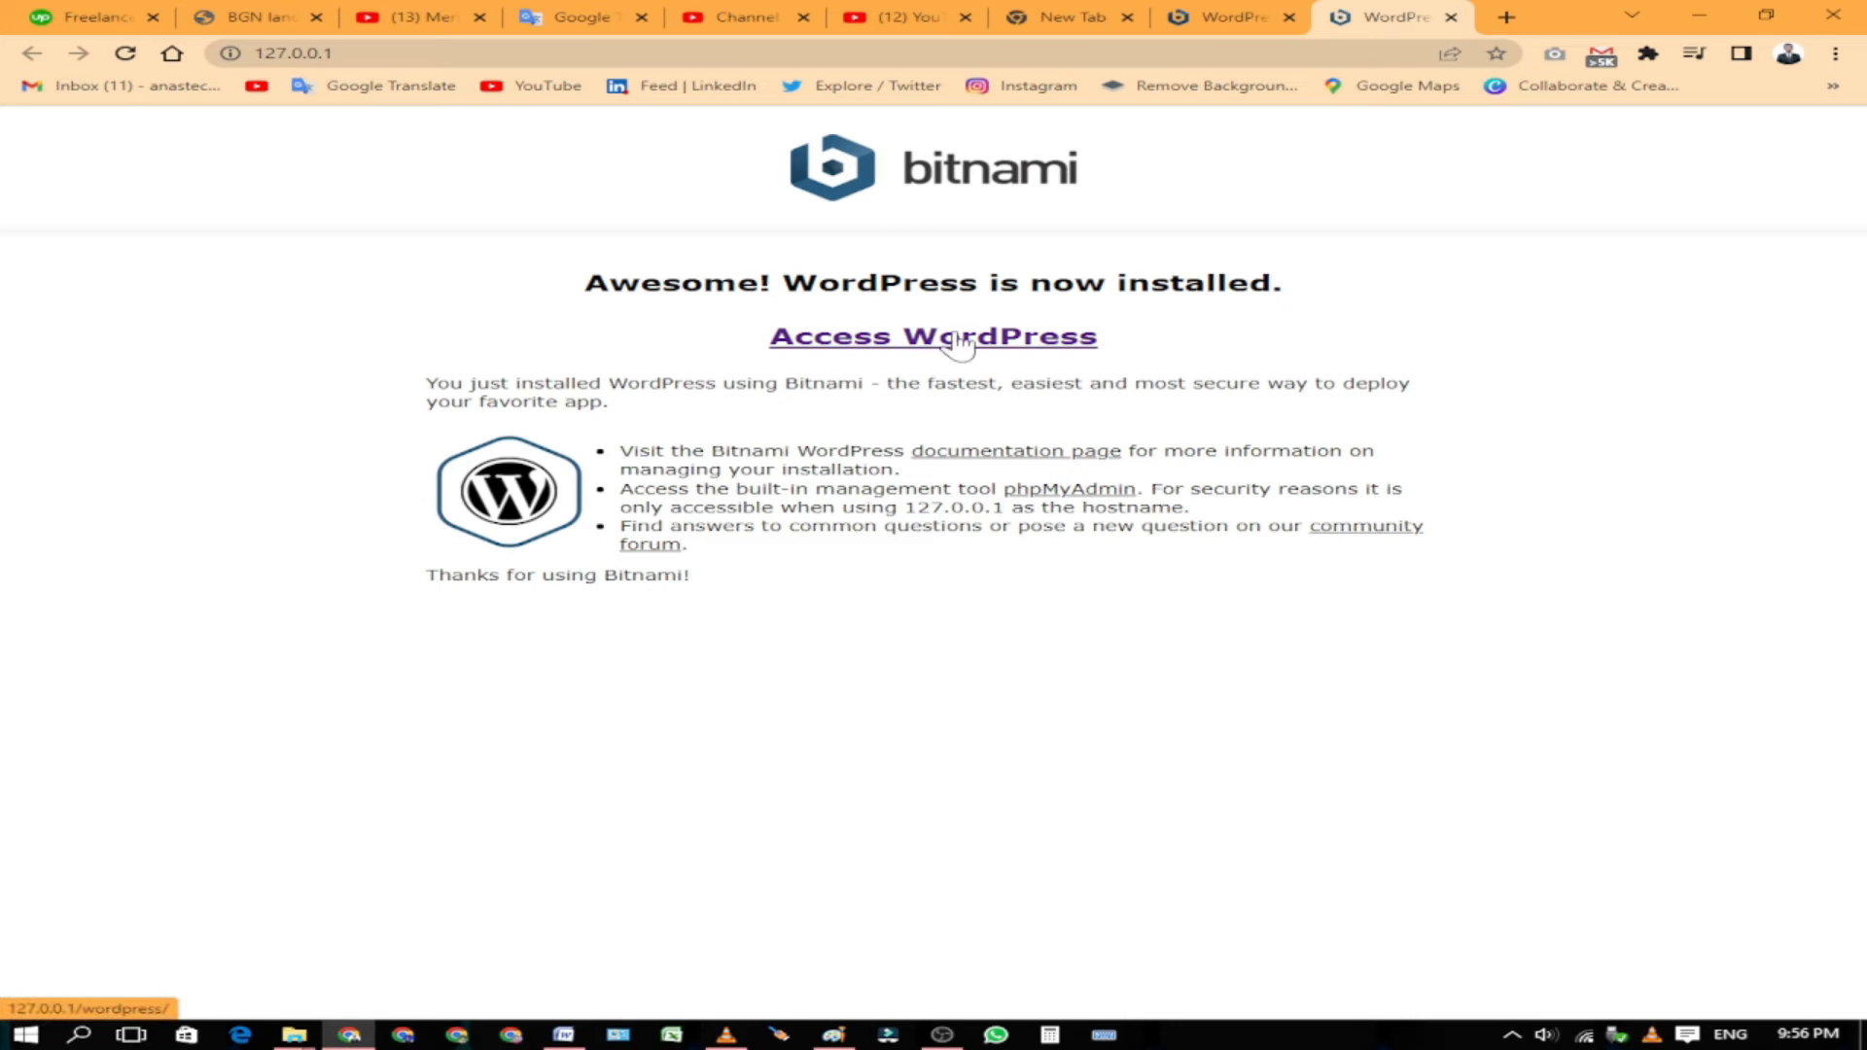
click(1220, 17)
click(1327, 14)
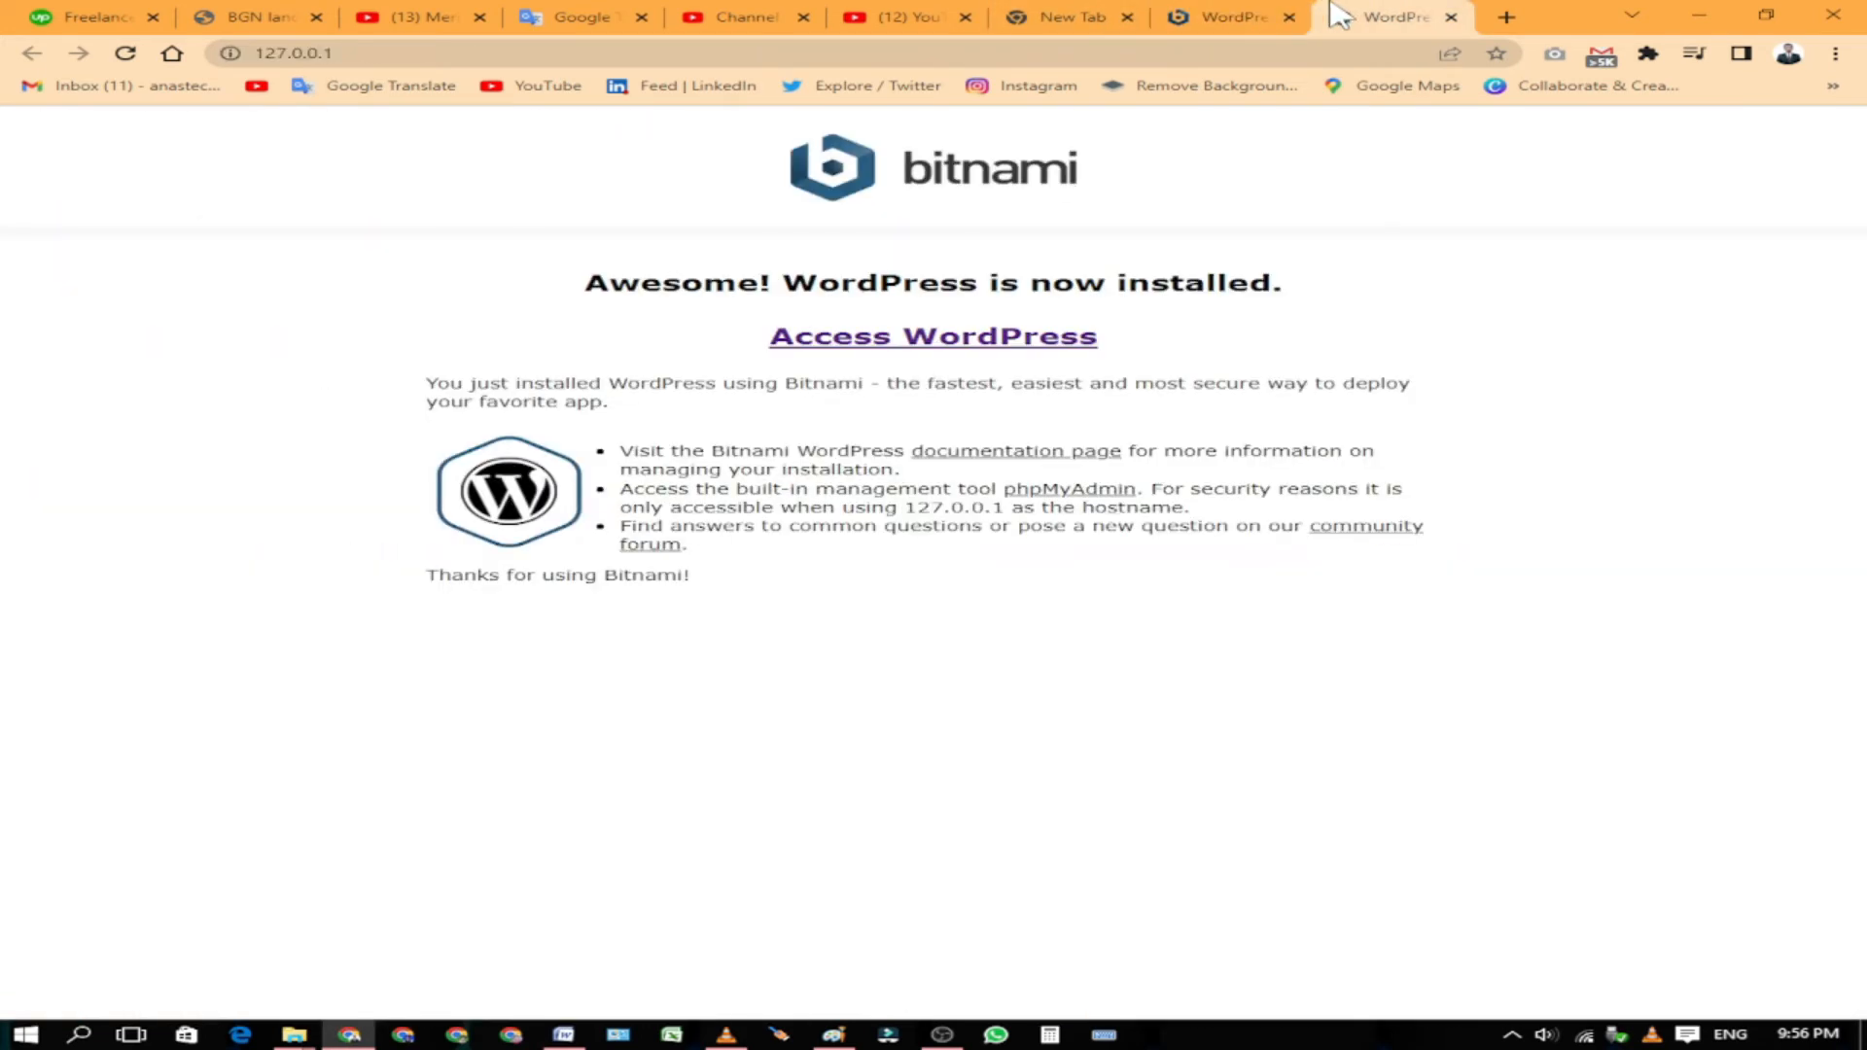
click(948, 342)
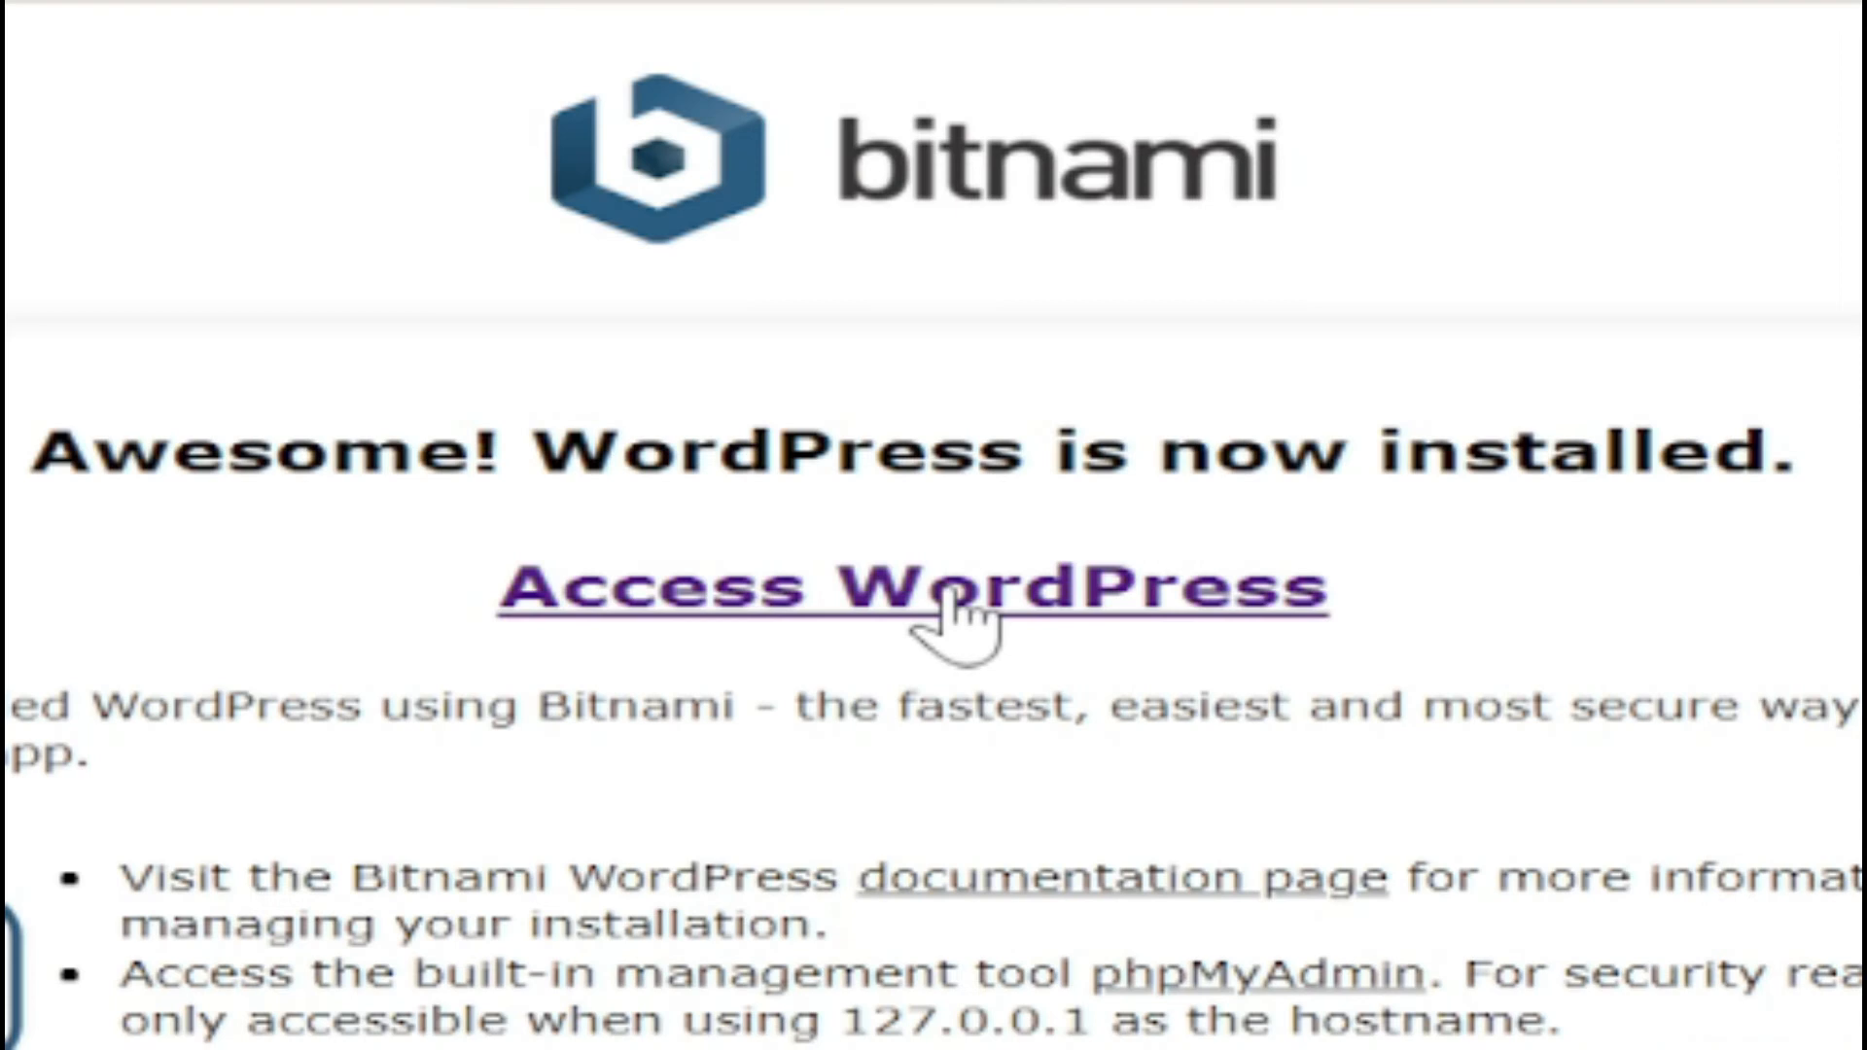
Step: Open the local WordPress site at 127.0.0.1/wordpress
click(948, 613)
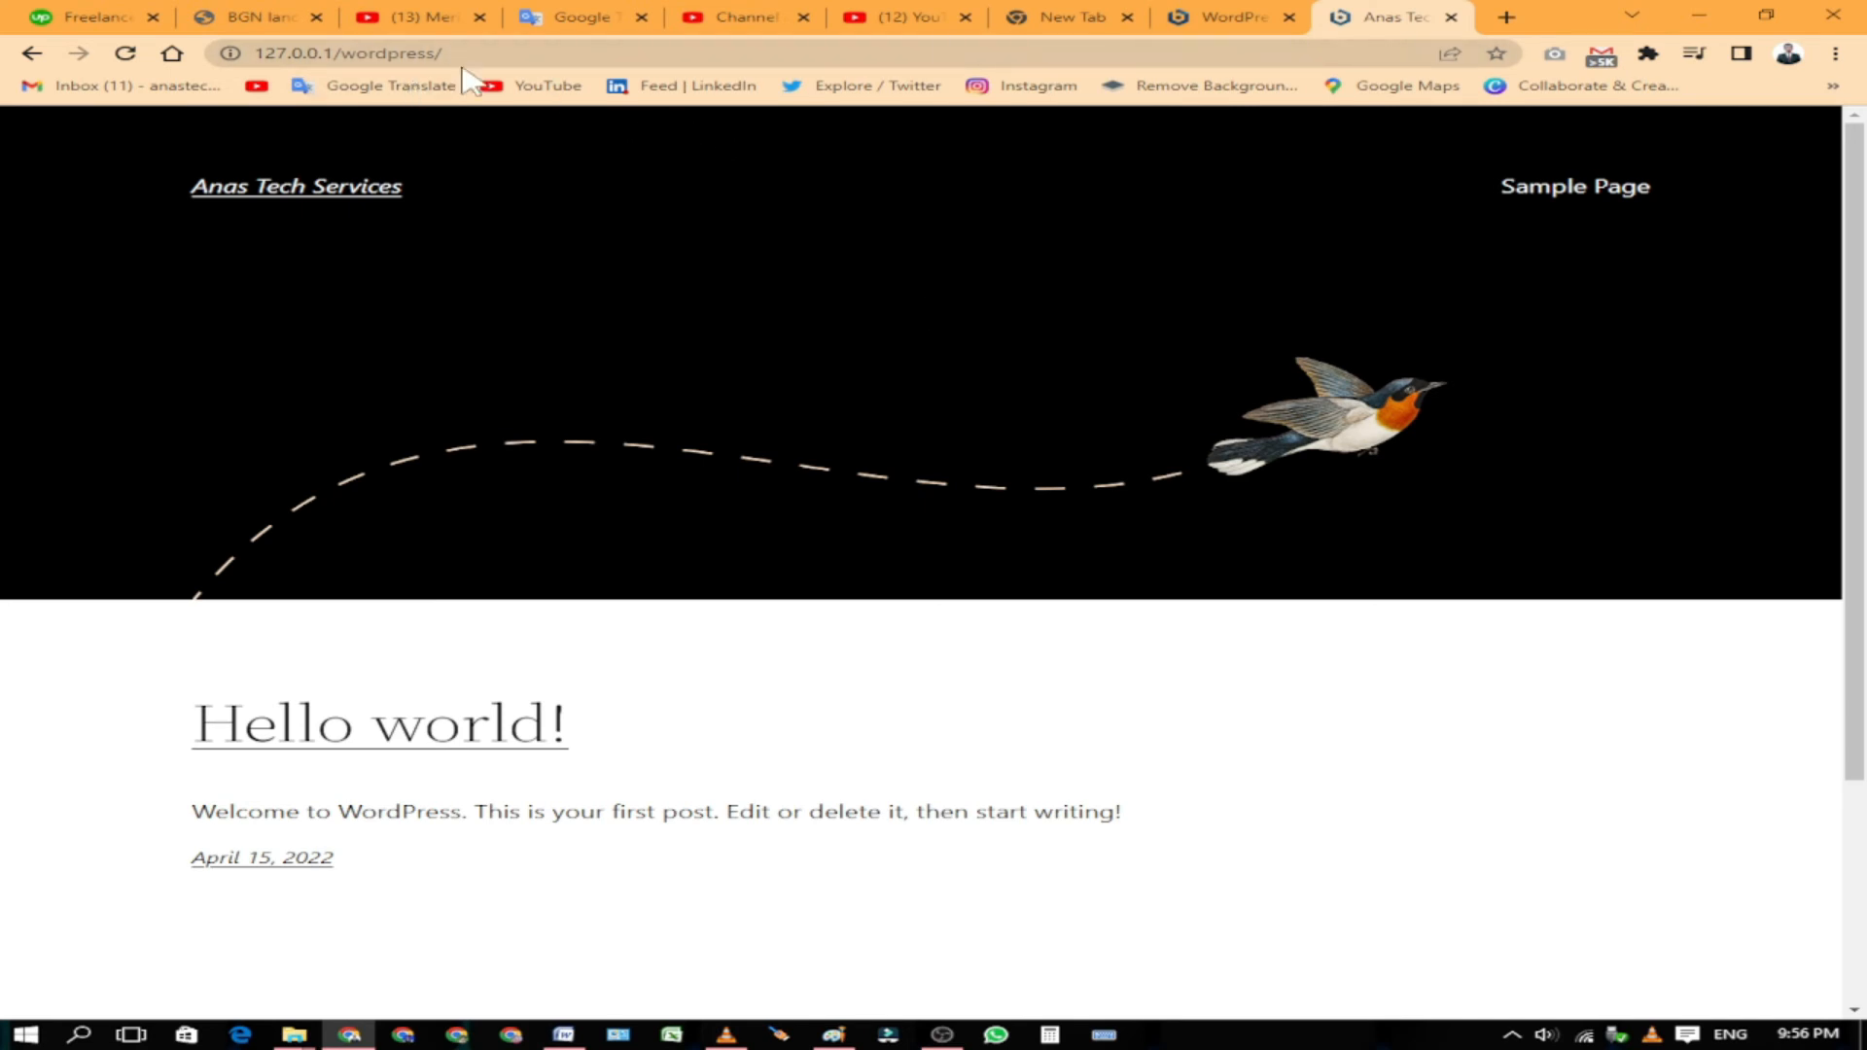
scroll(508, 184, down, 3)
scroll(542, 502, up, 3)
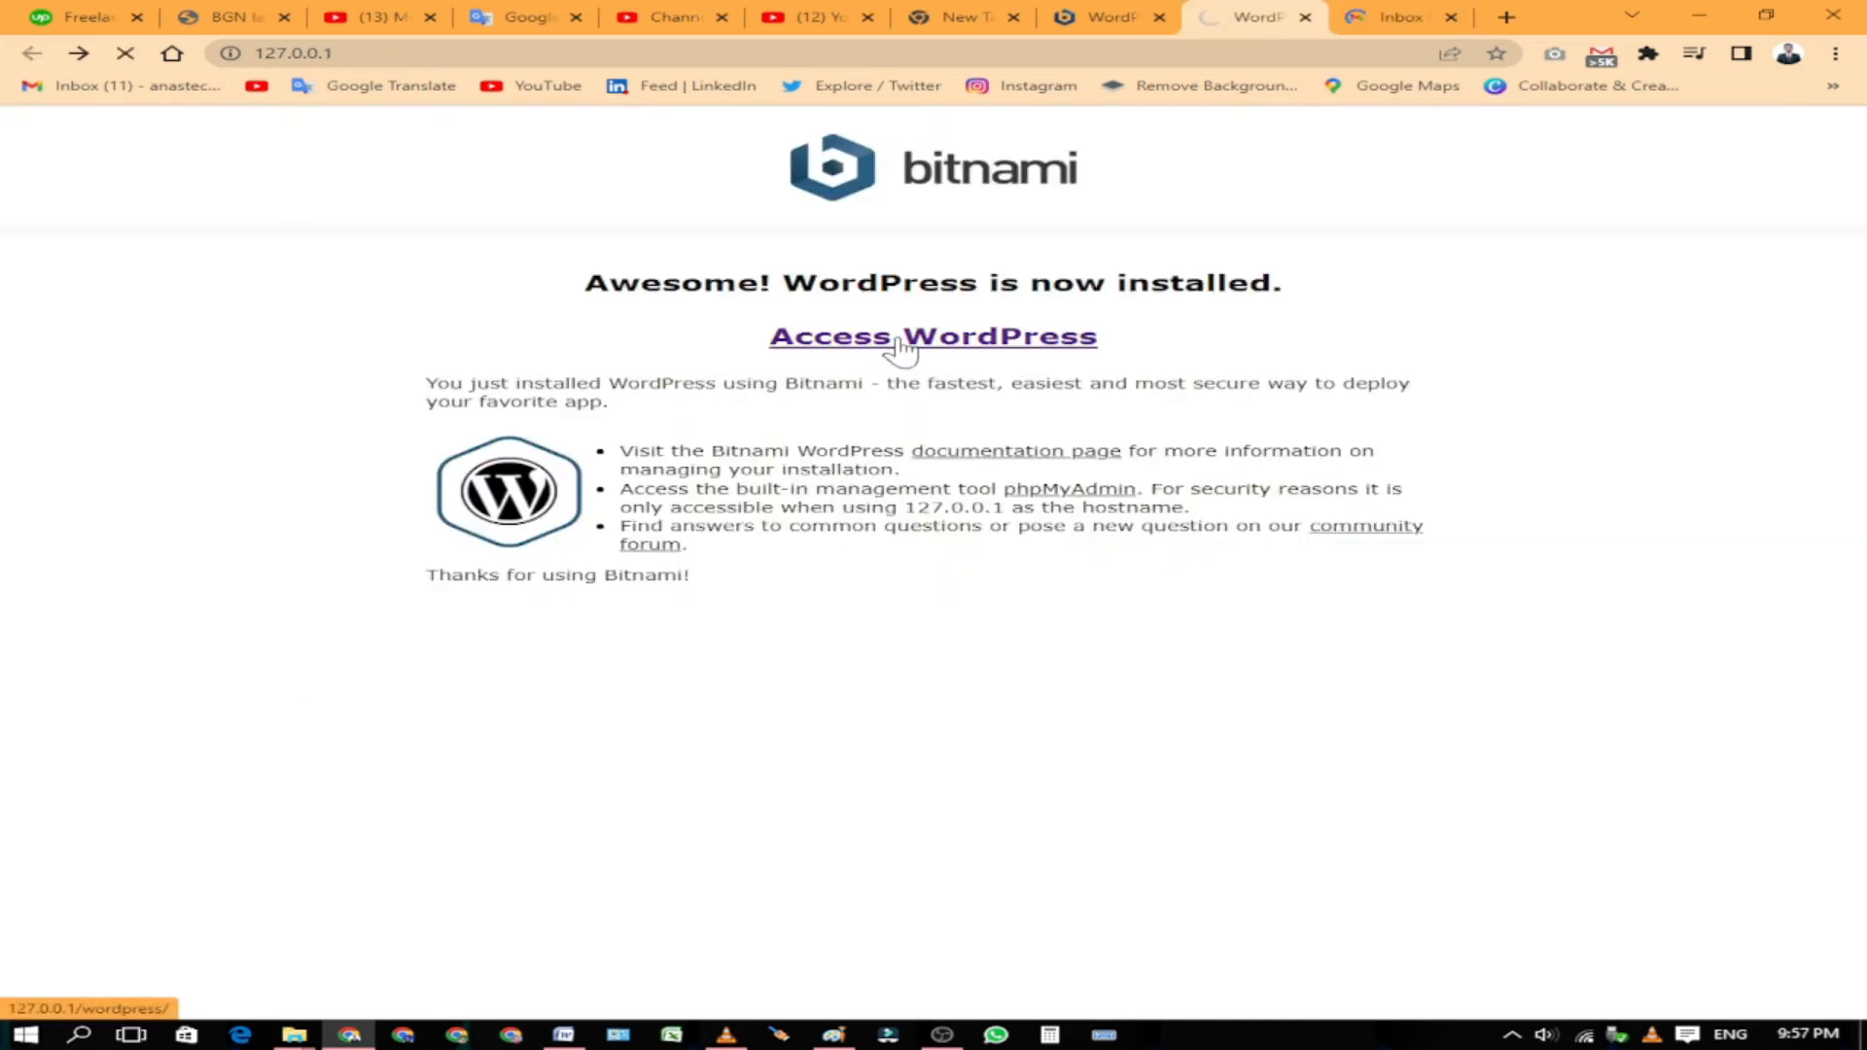
click(904, 342)
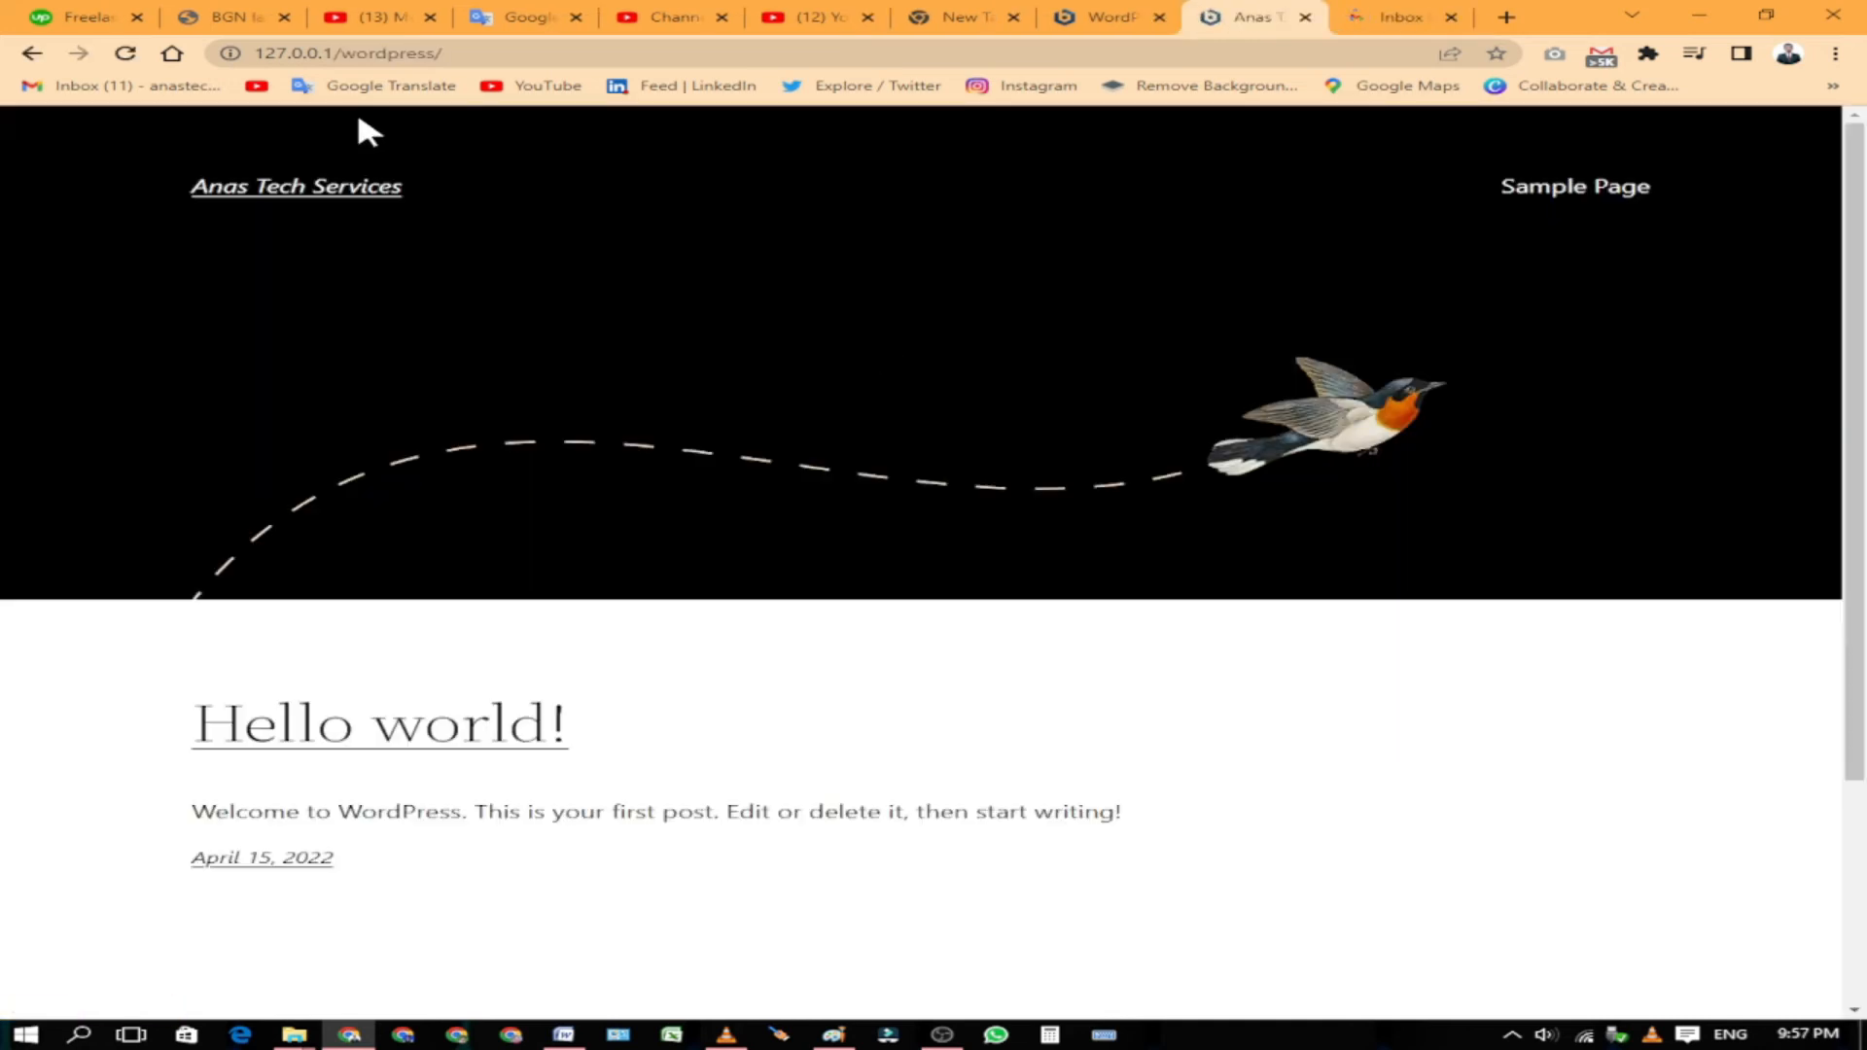
Step: Append wp-admin to the site address to reach the WordPress login page
click(469, 56)
click(470, 58)
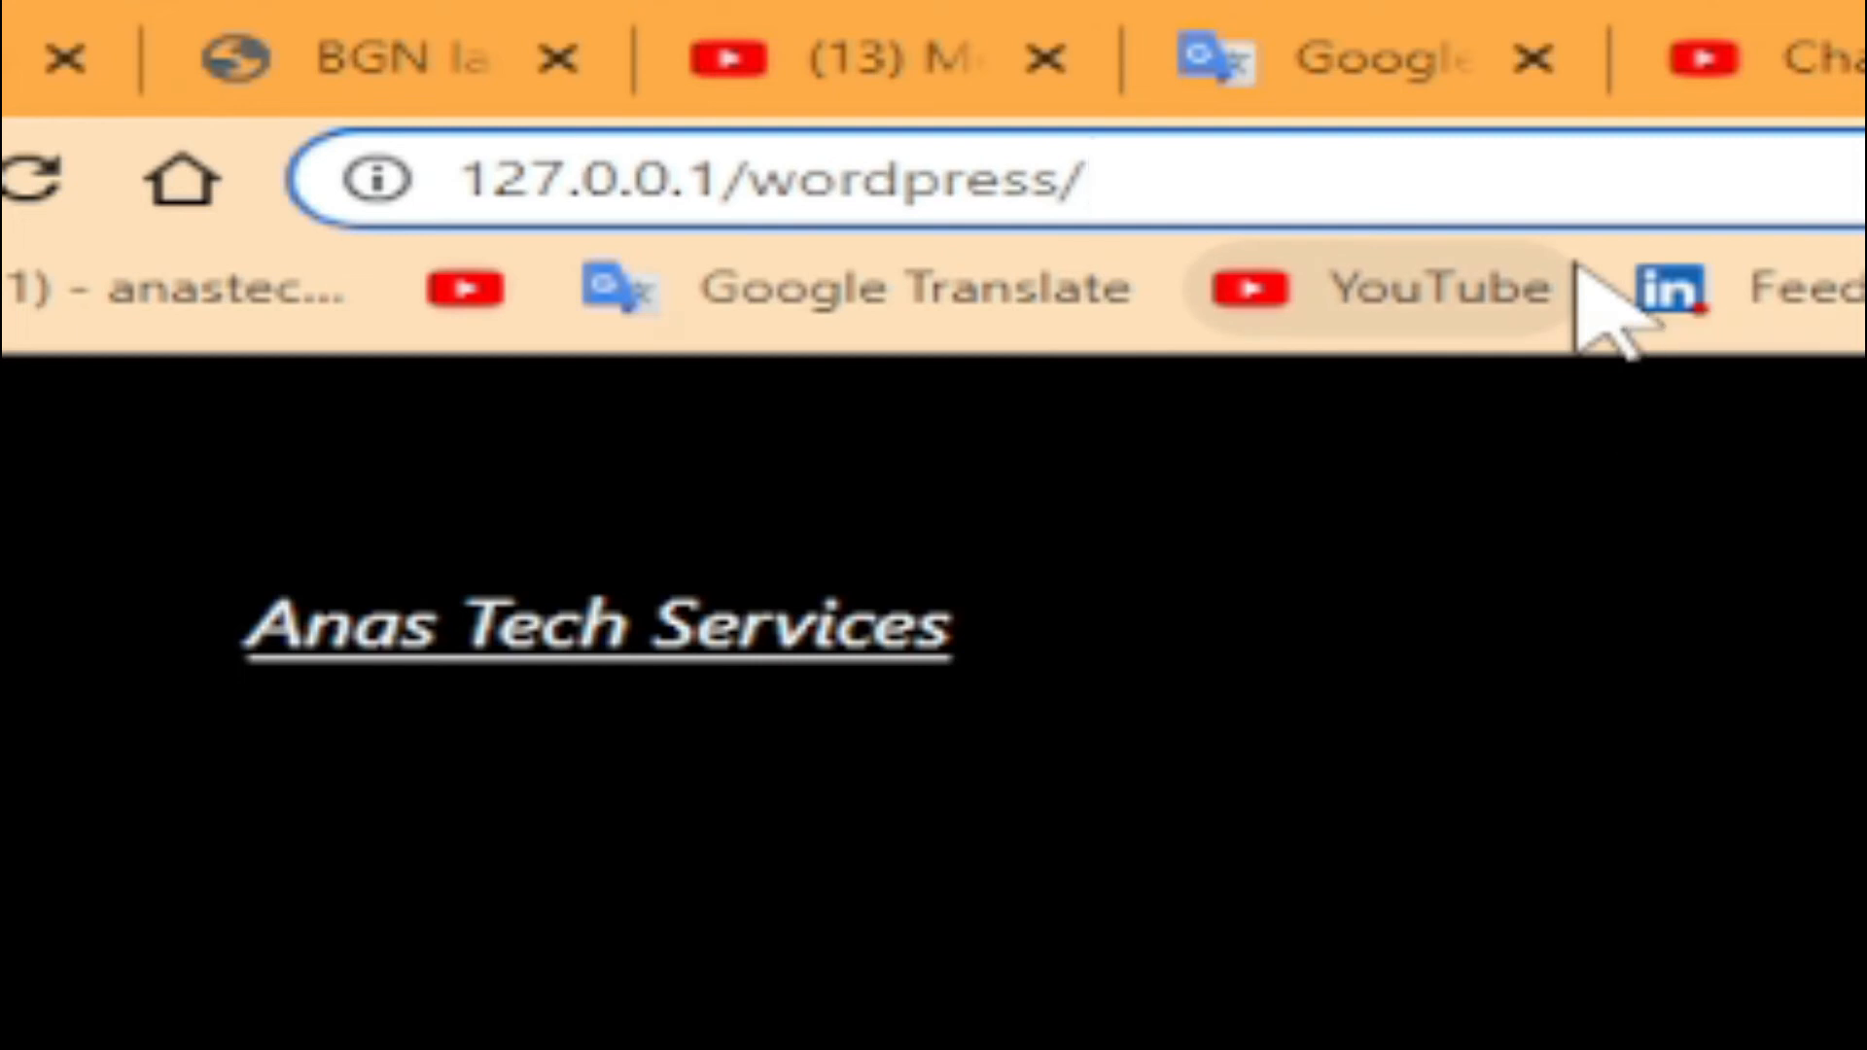
text(wp-)
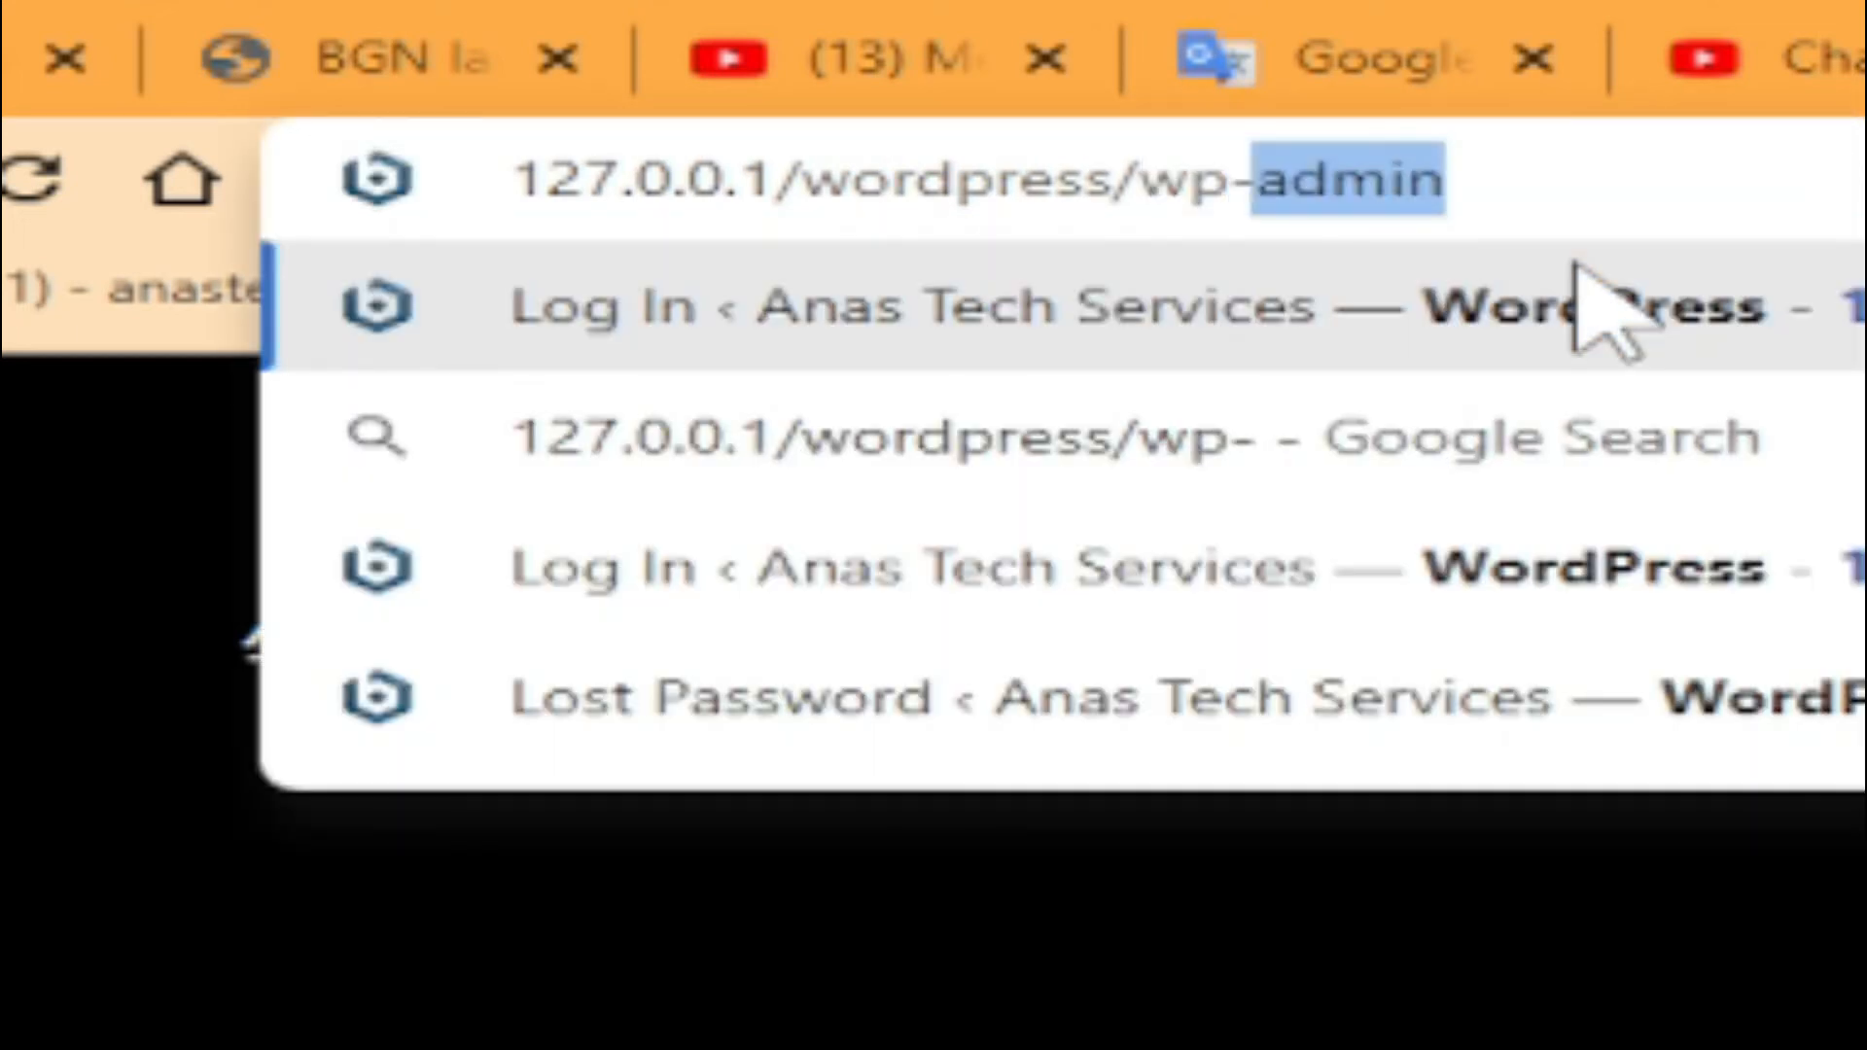
text(admin)
key(Return)
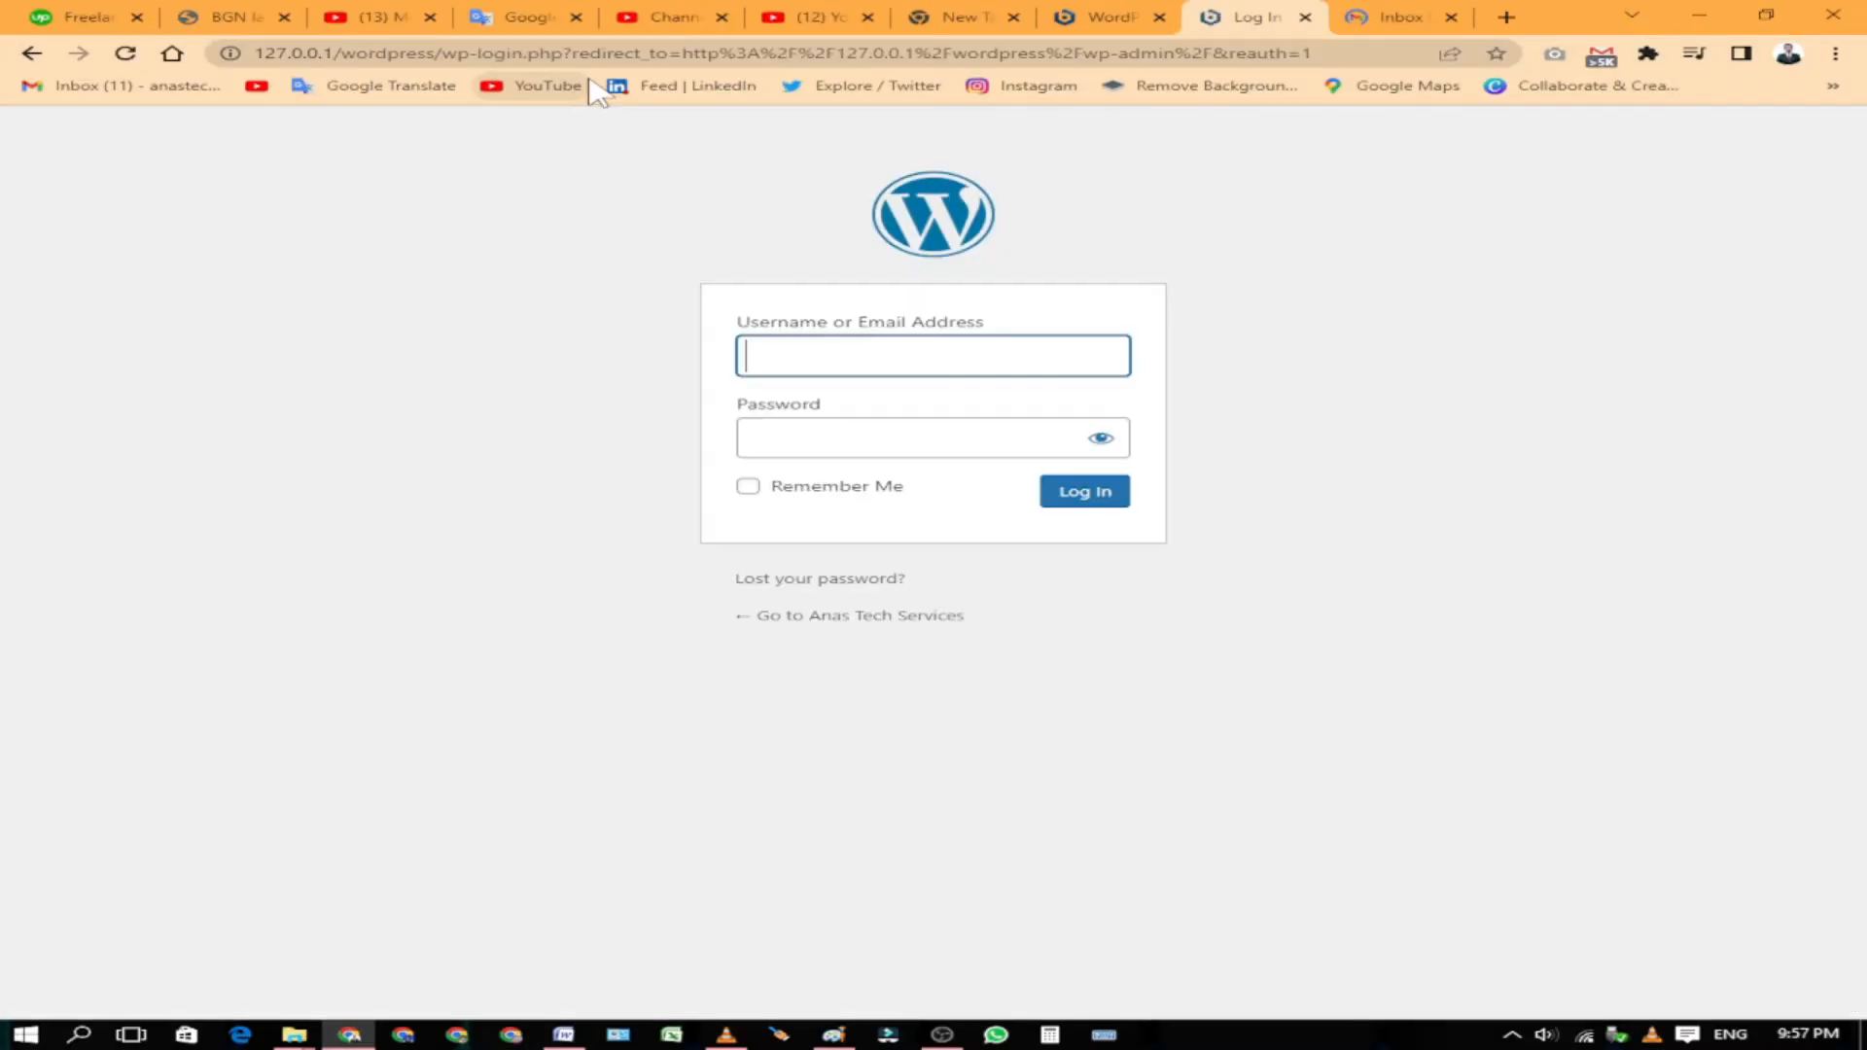
Step: Log in at 127.0.0.1/wordpress with the saved admin username and the admin password
click(838, 360)
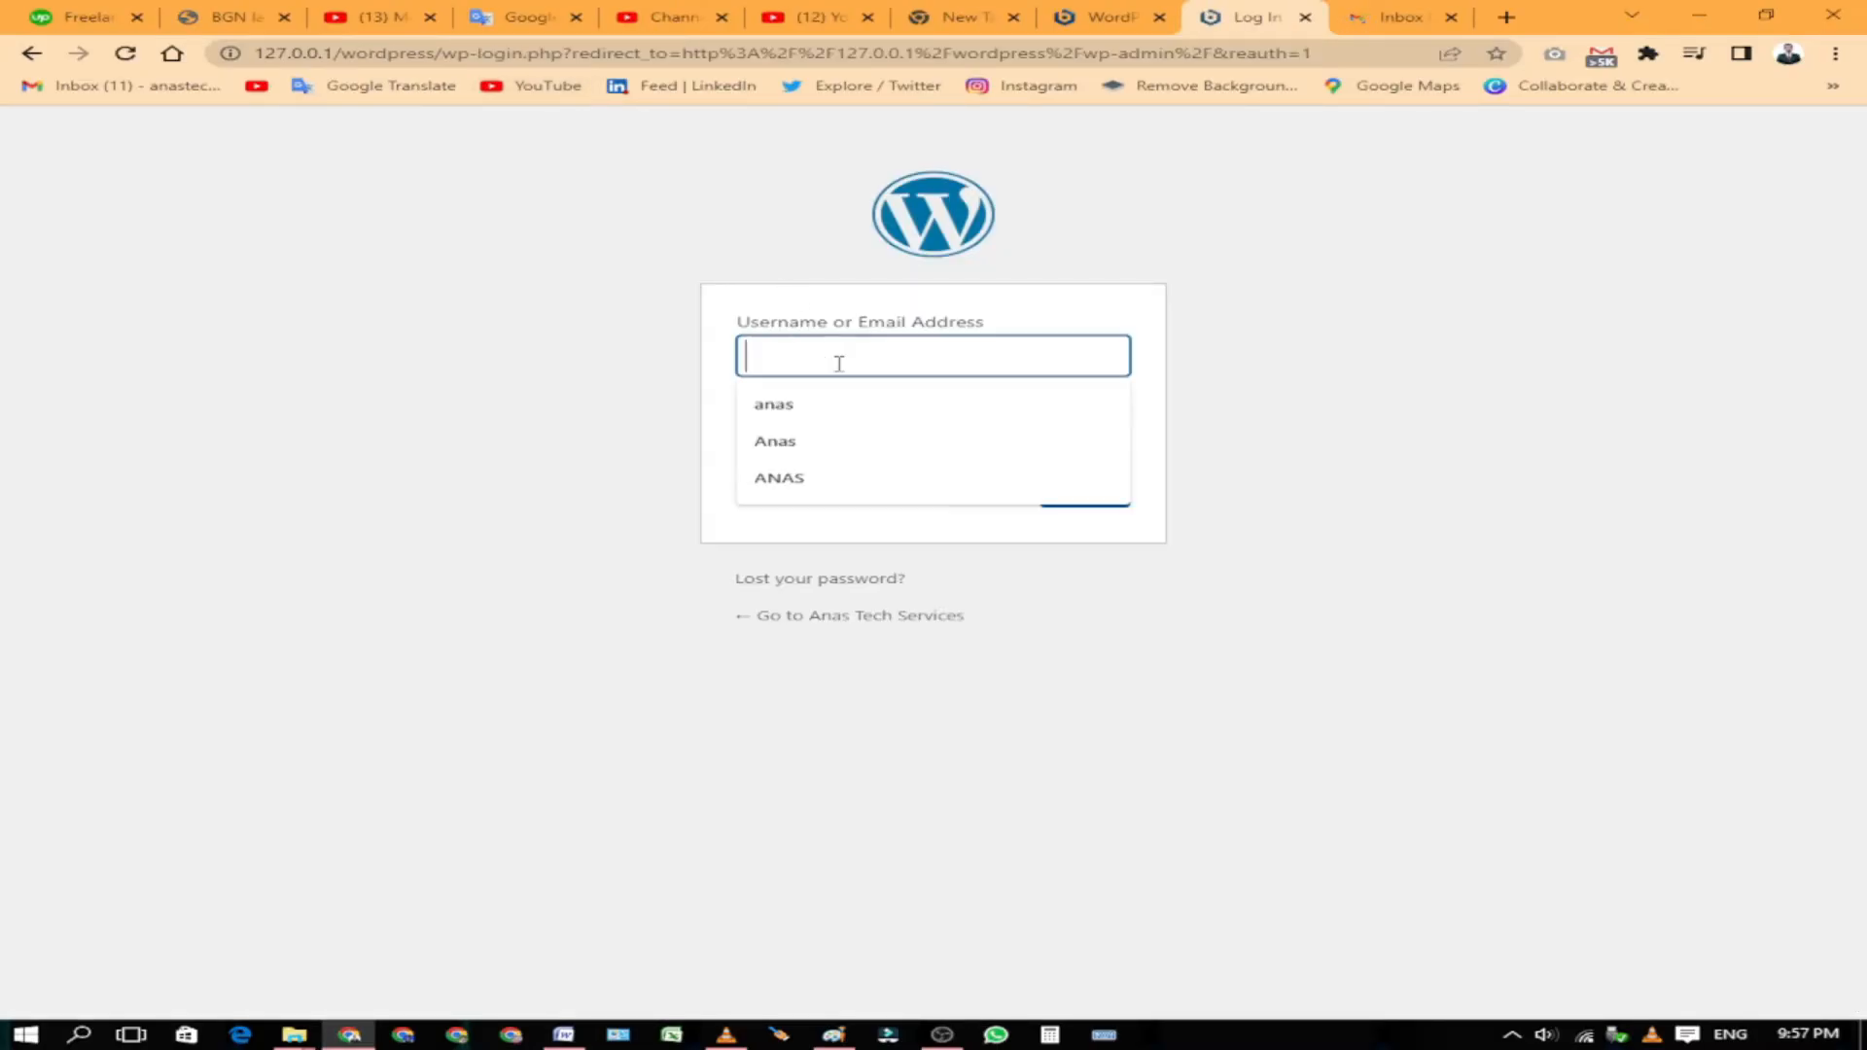
click(770, 407)
click(814, 430)
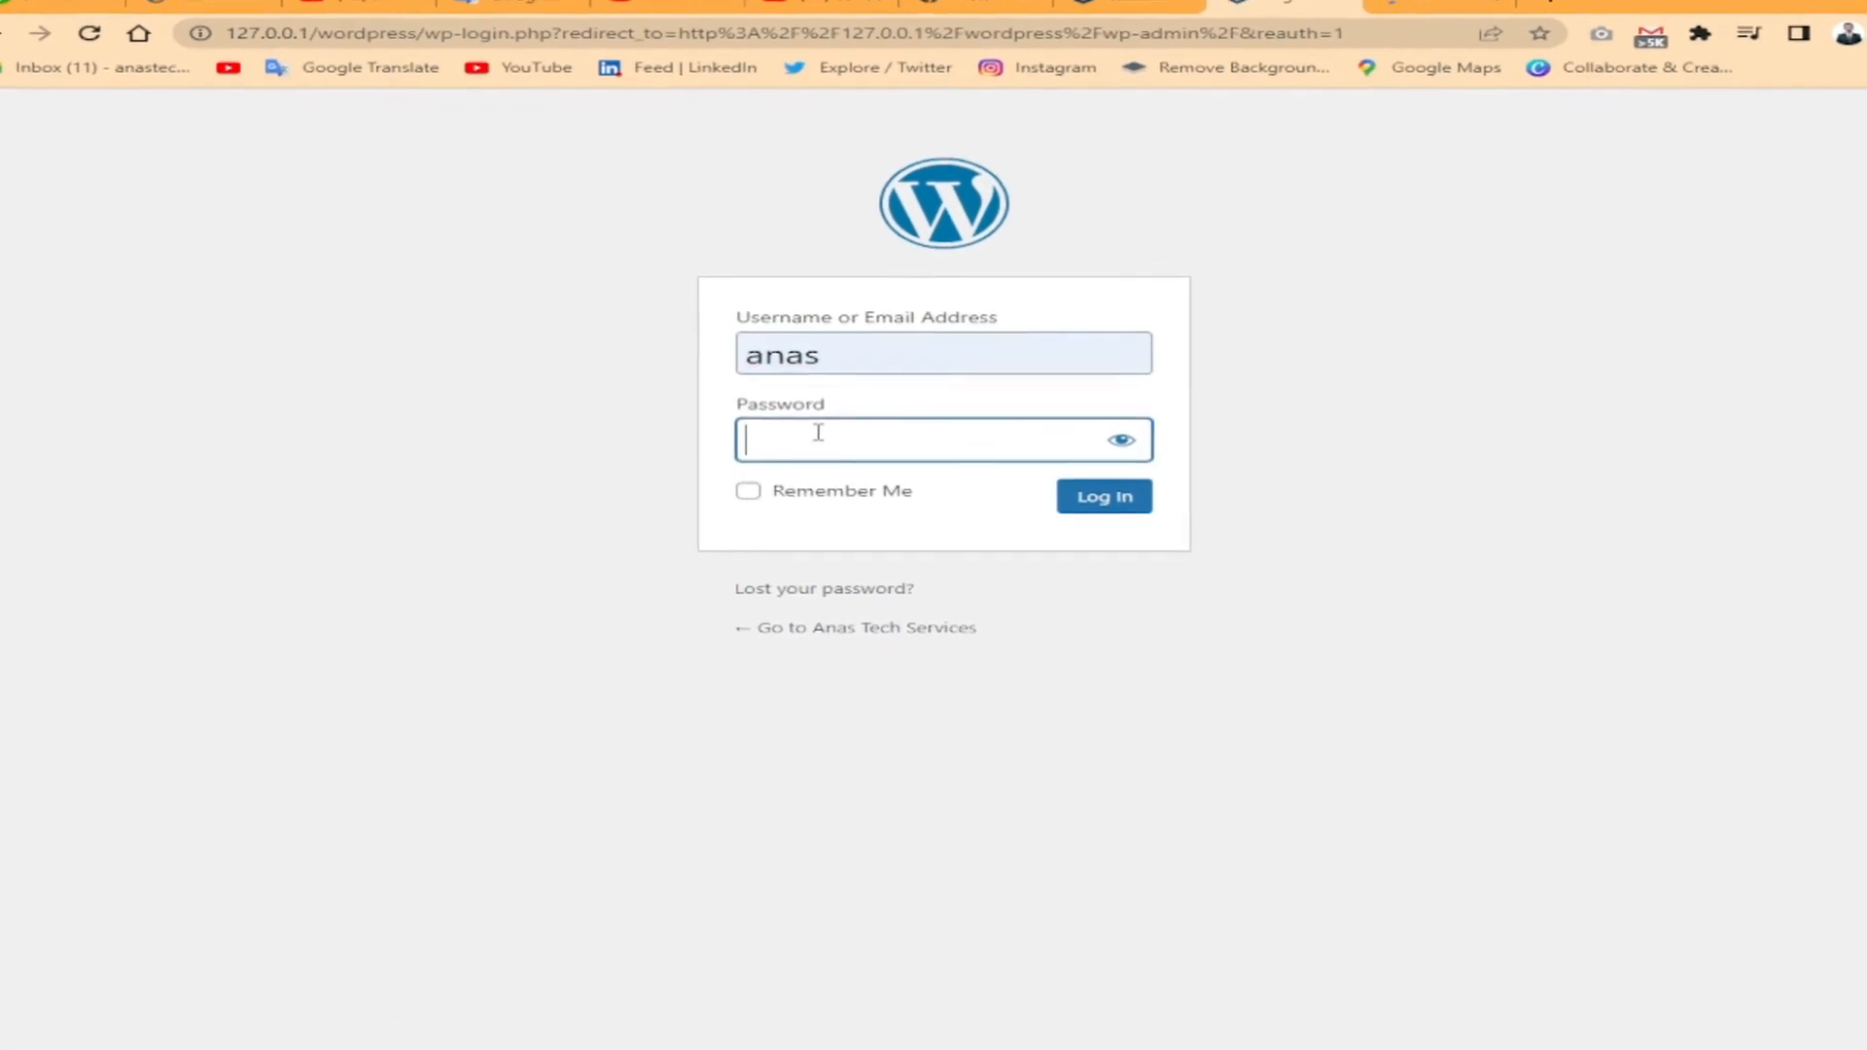
text(••)
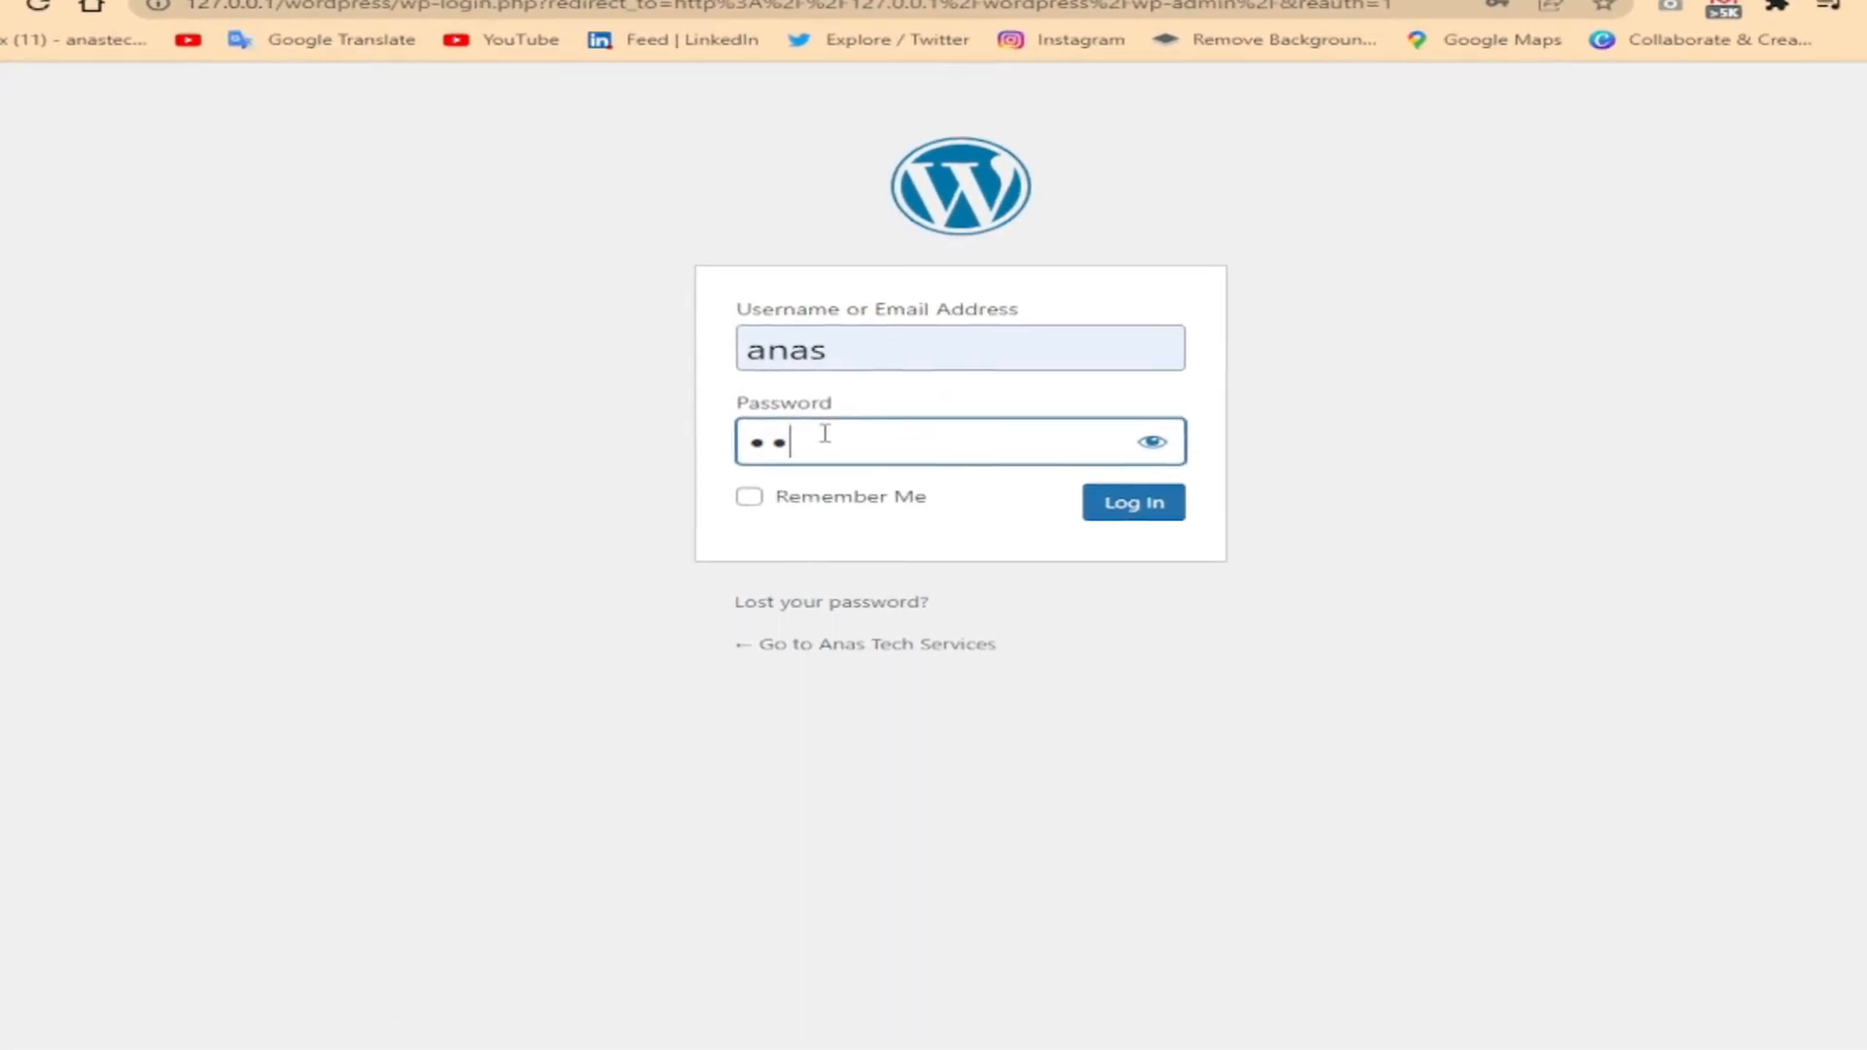
text(•••••)
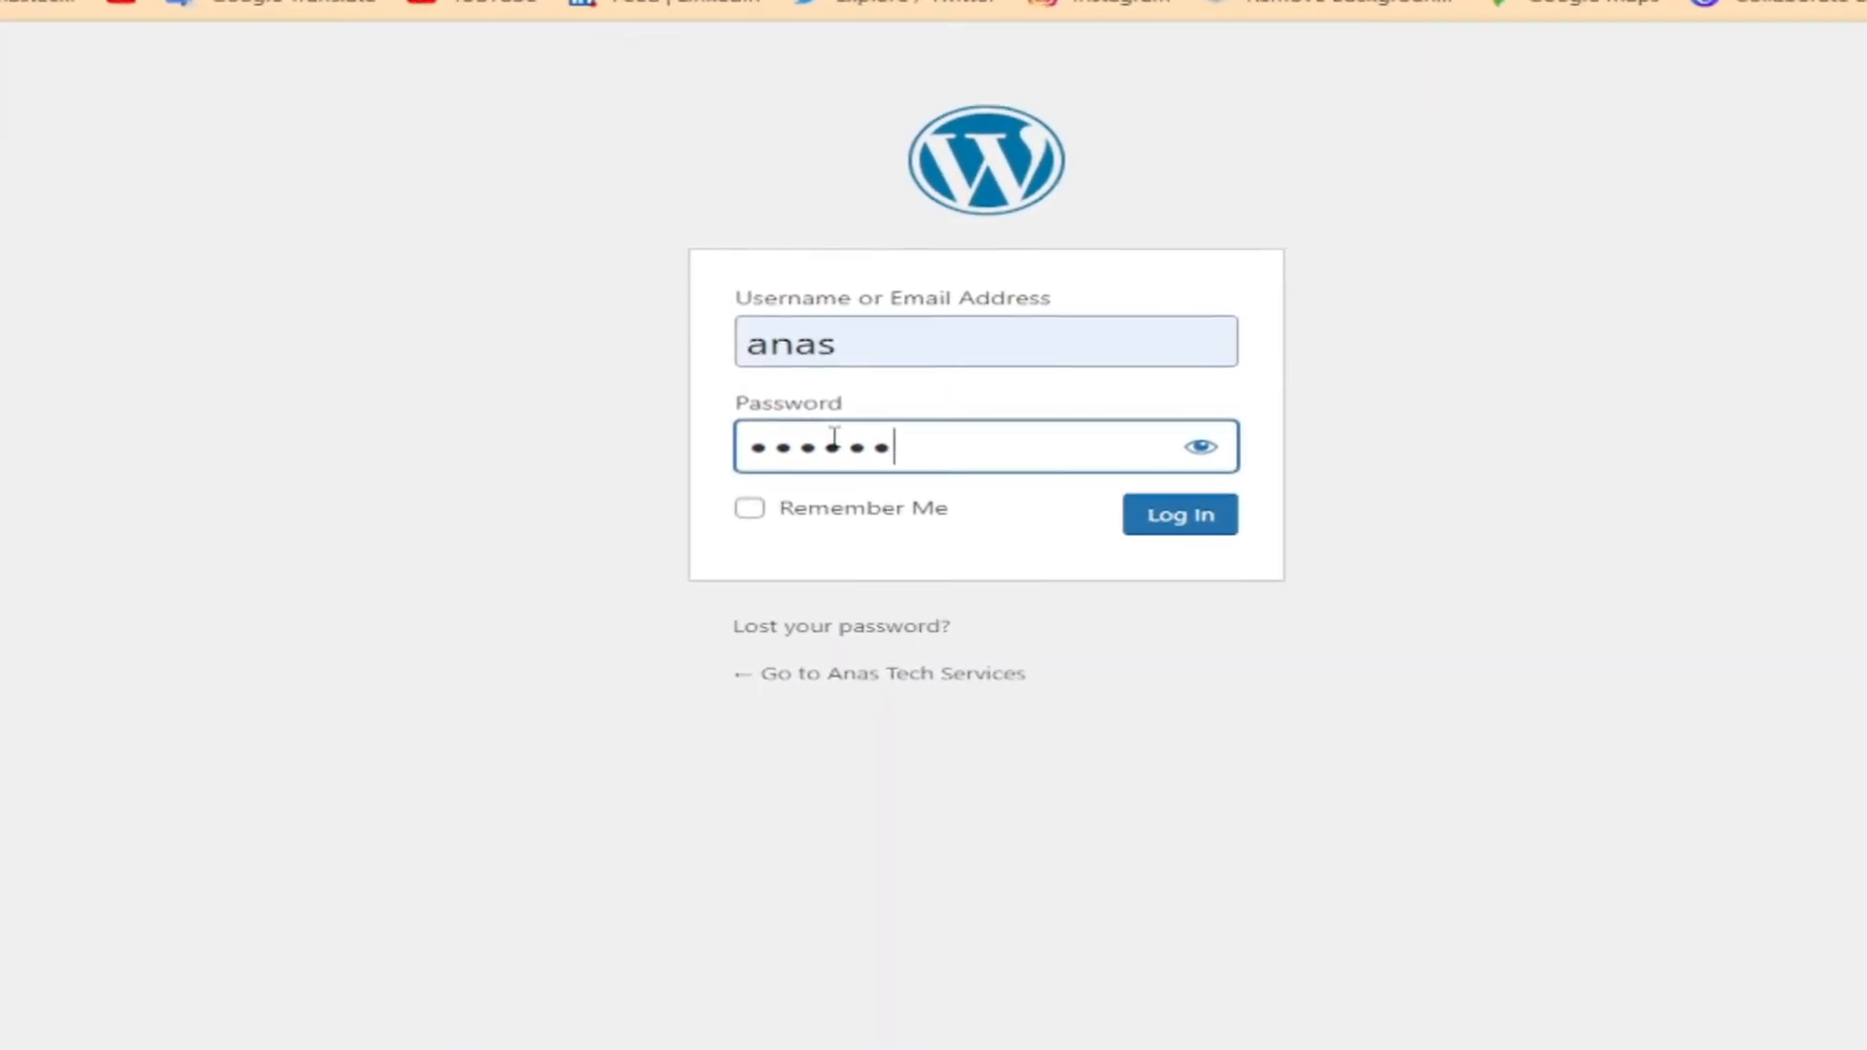
text(••)
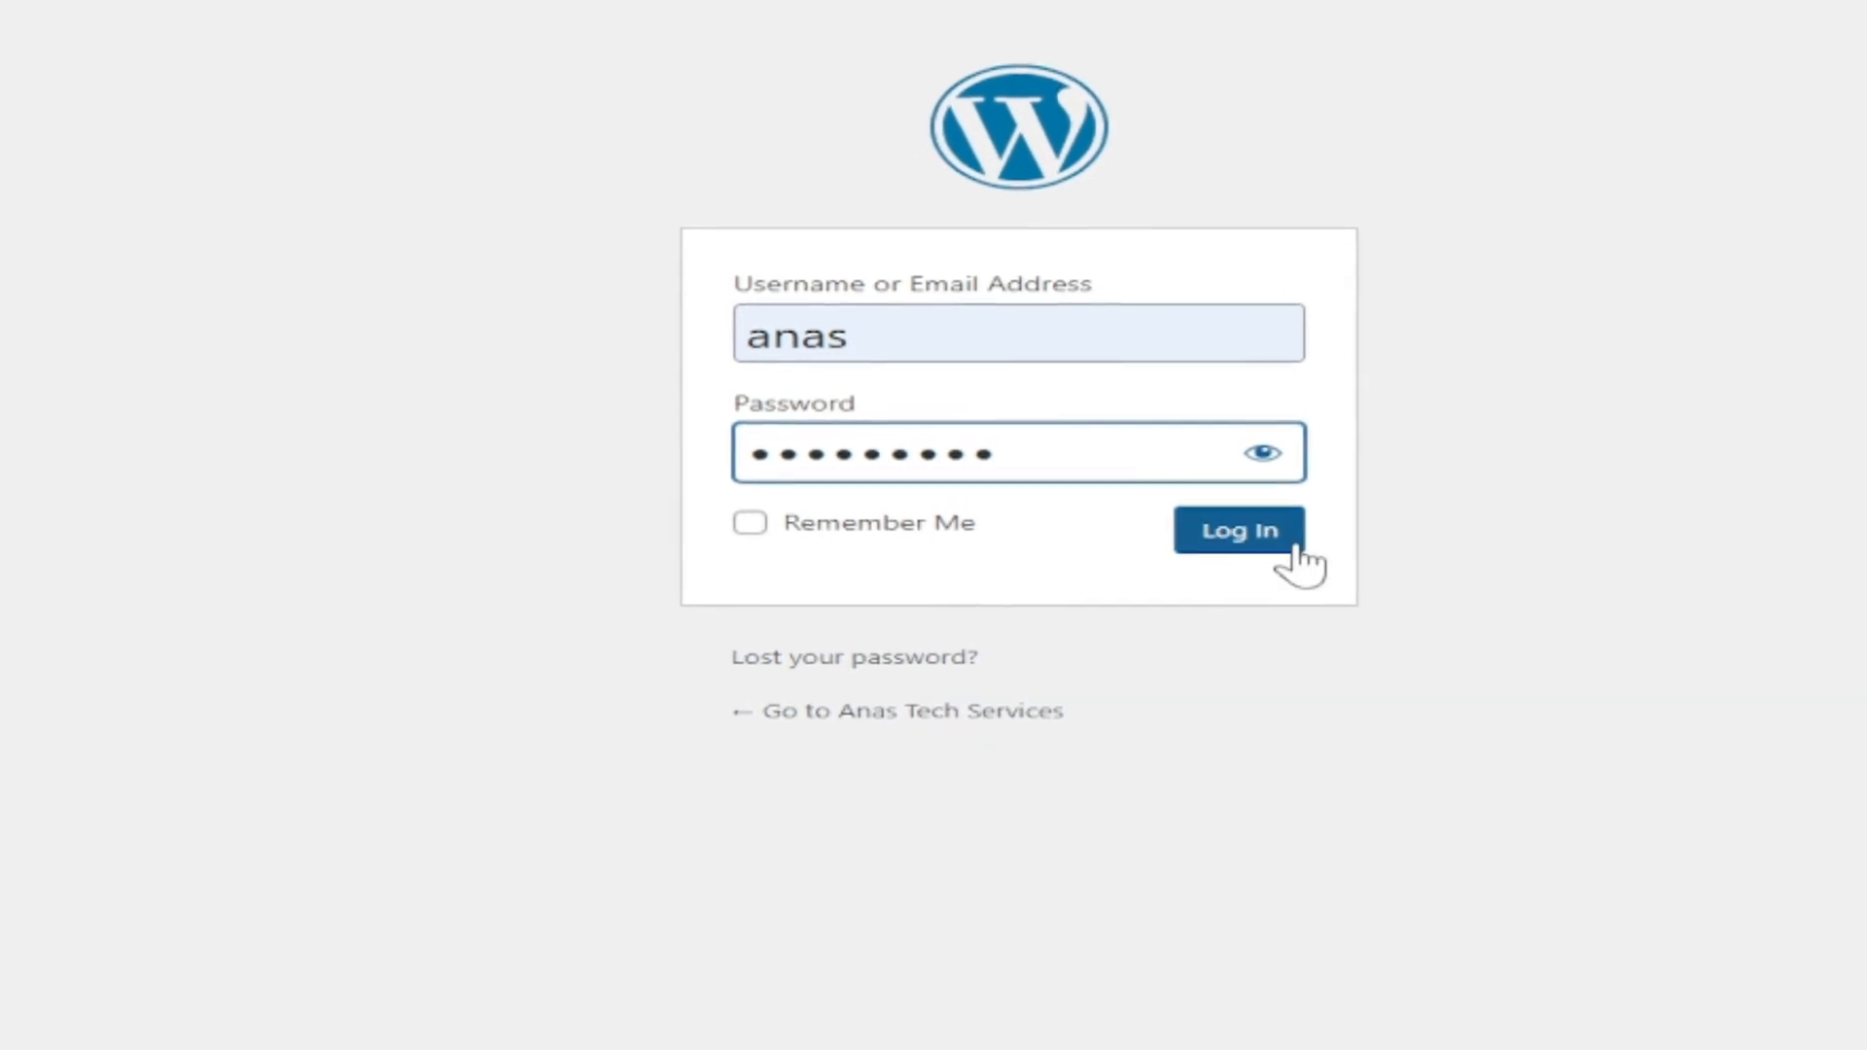
click(1320, 566)
scroll(680, 486, down, 7)
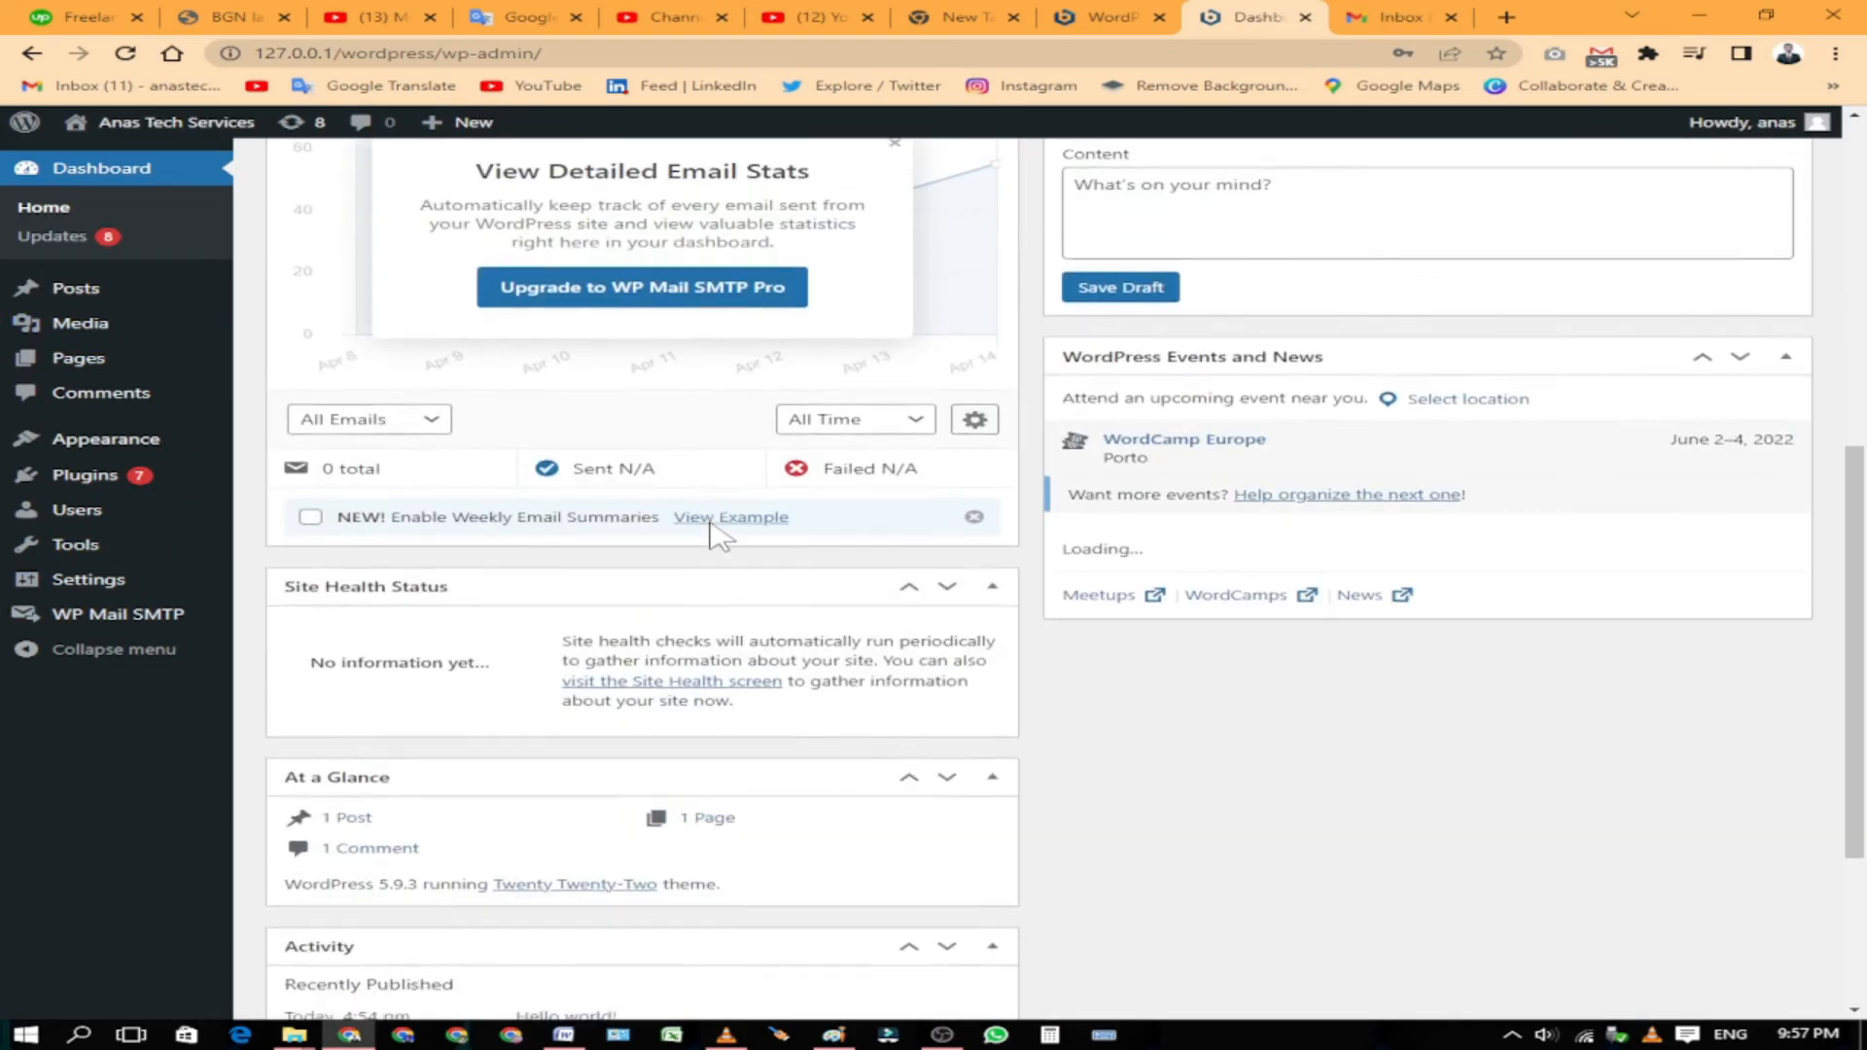
Step: Scroll through the WordPress dashboard, minimize Chrome, and refresh the Windows desktop
scroll(716, 533, down, 3)
scroll(730, 533, up, 10)
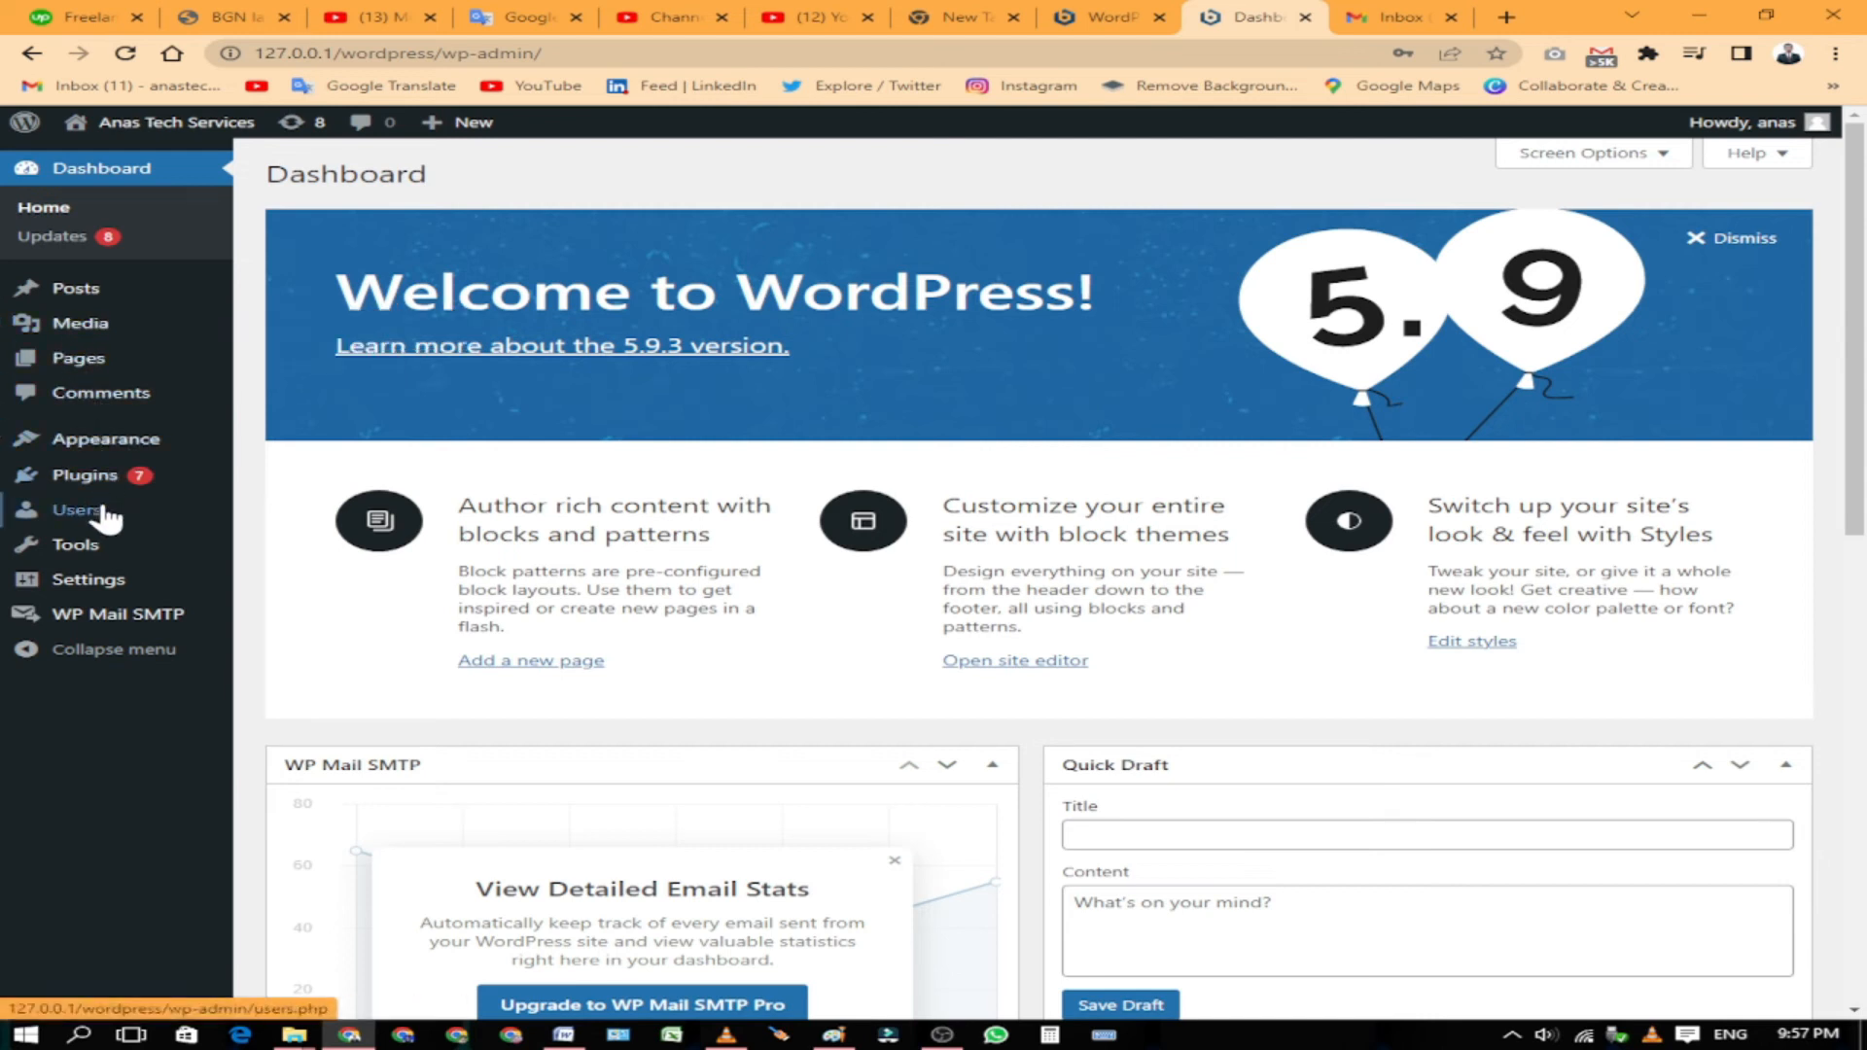
mouse_move(101, 572)
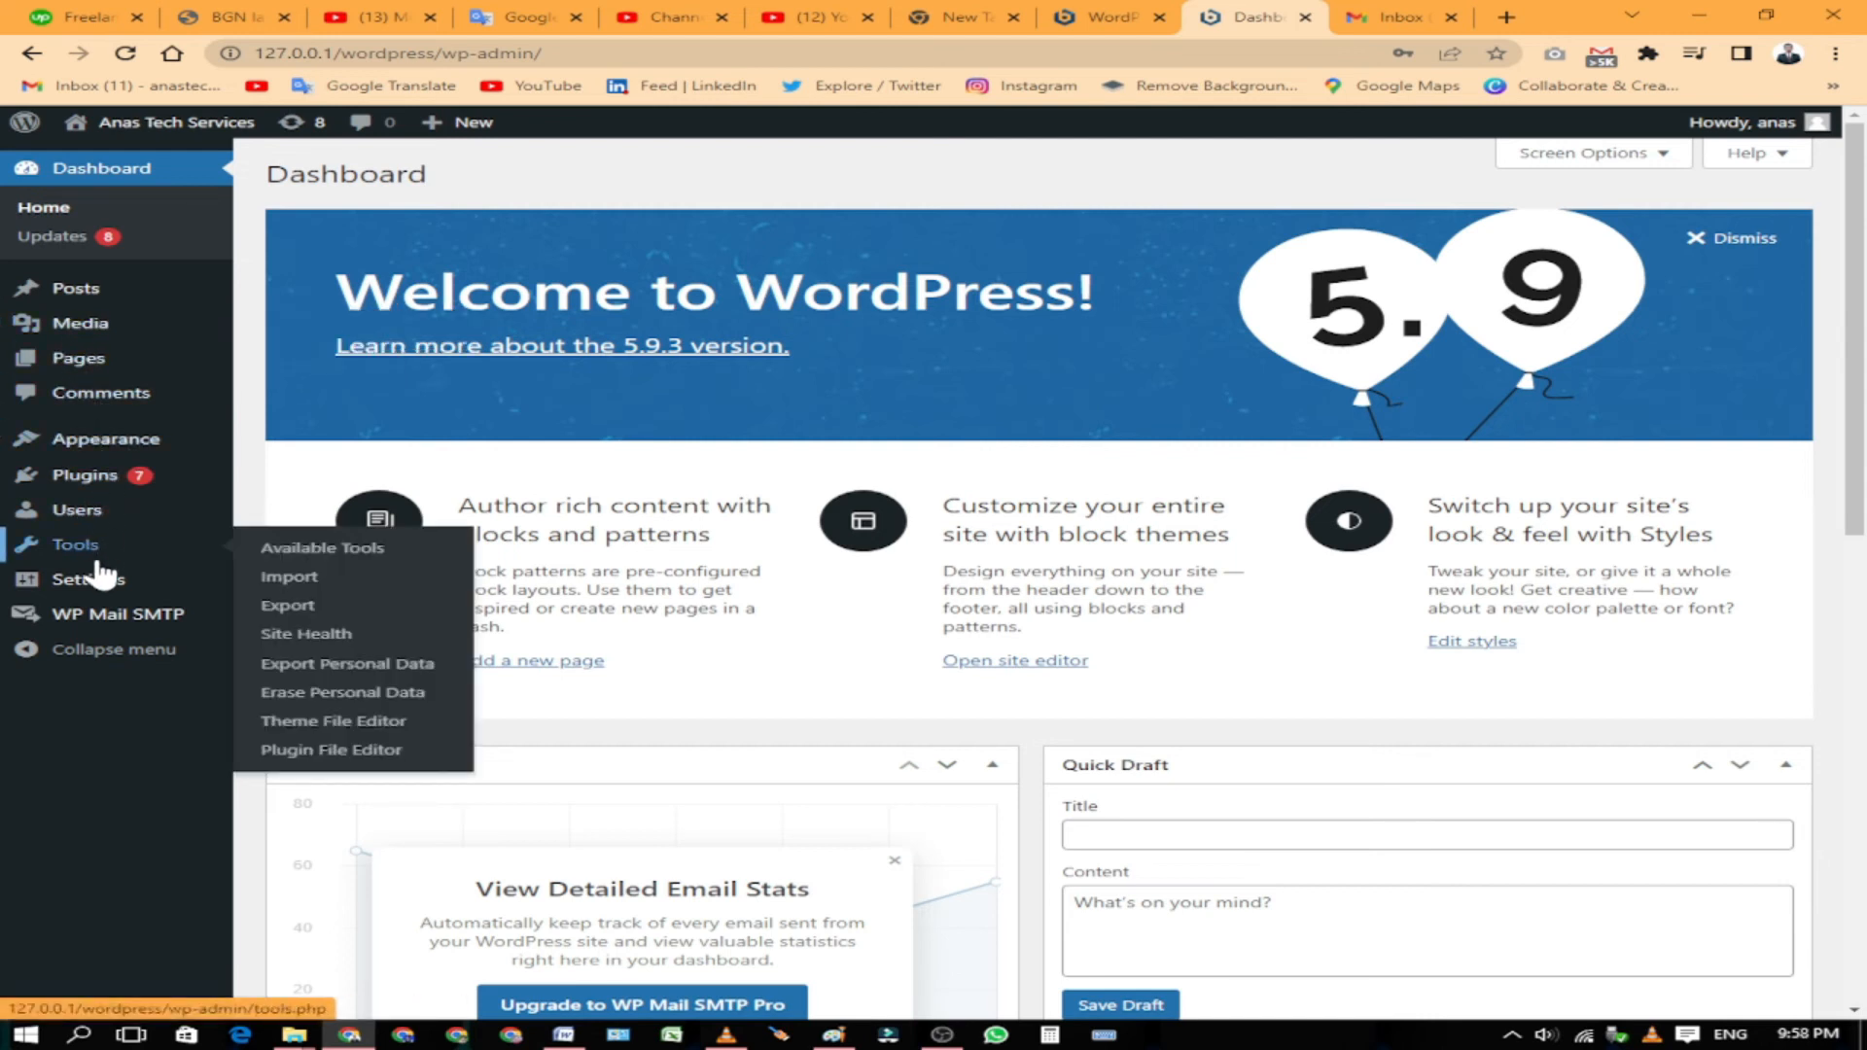
click(1689, 15)
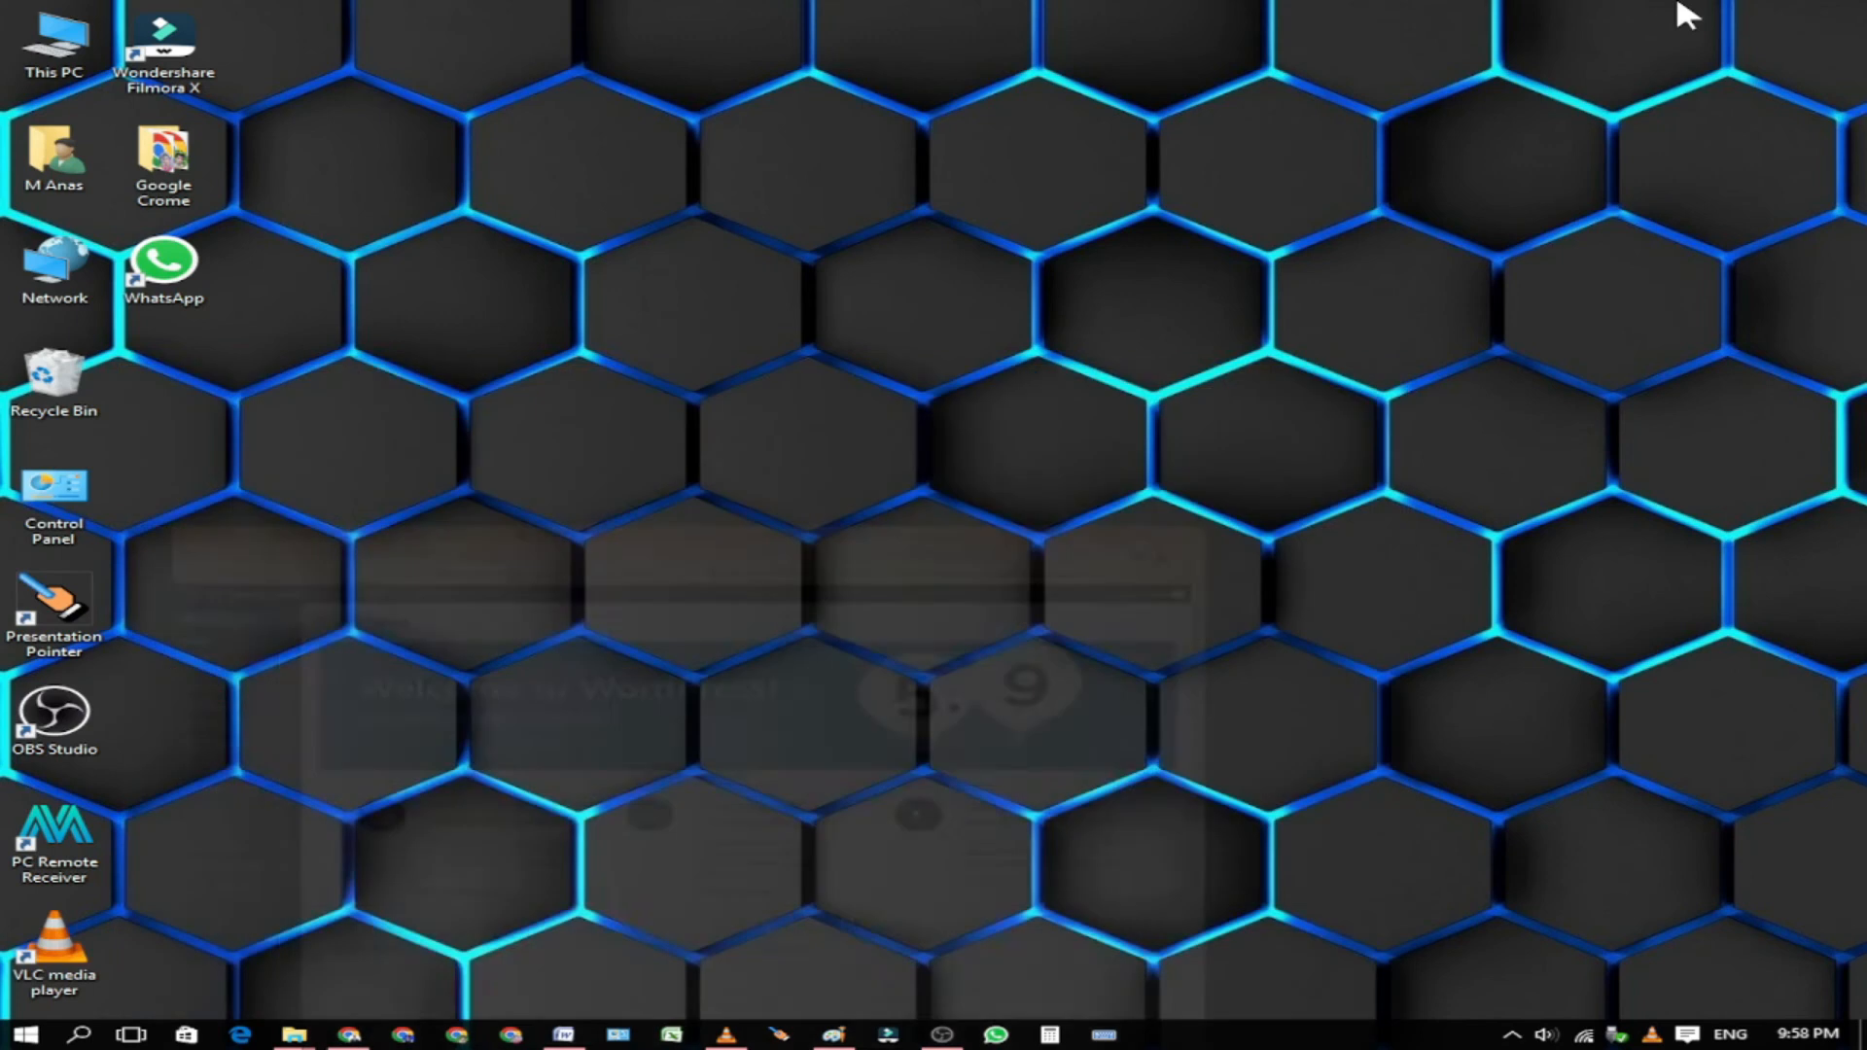
right_click(874, 206)
click(989, 272)
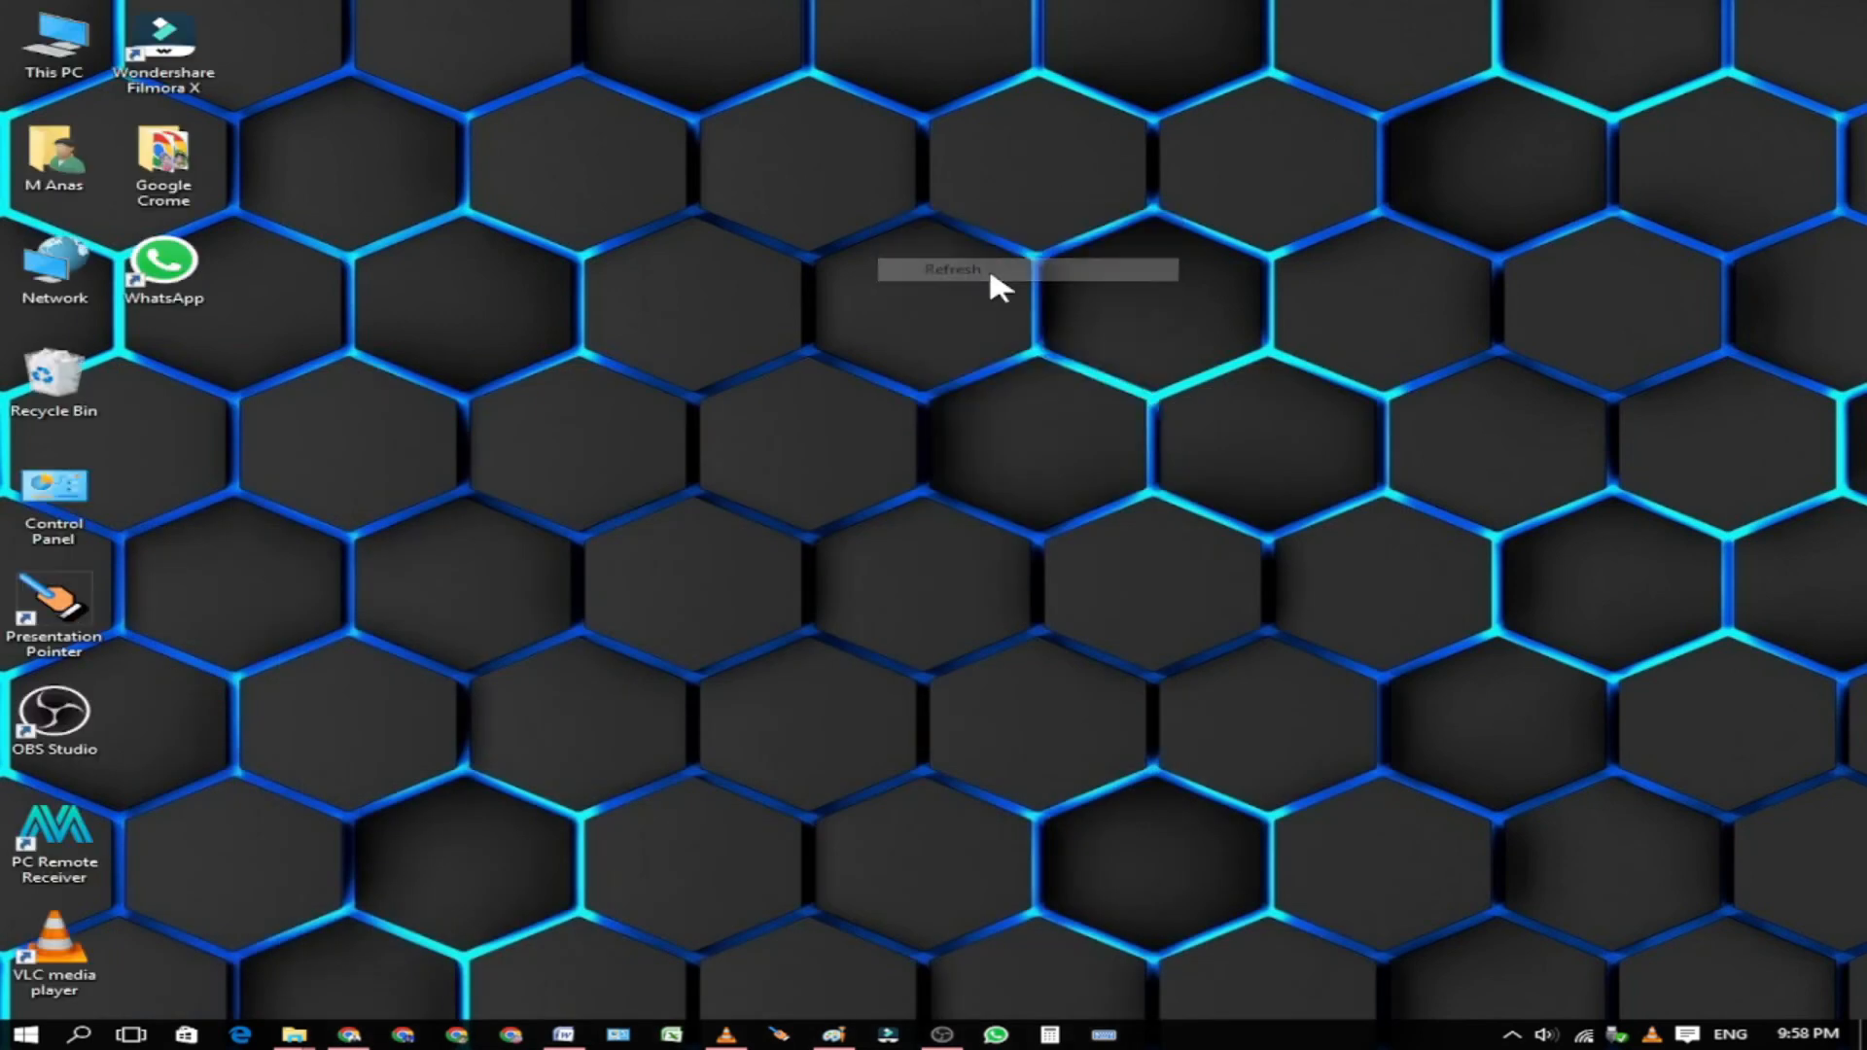